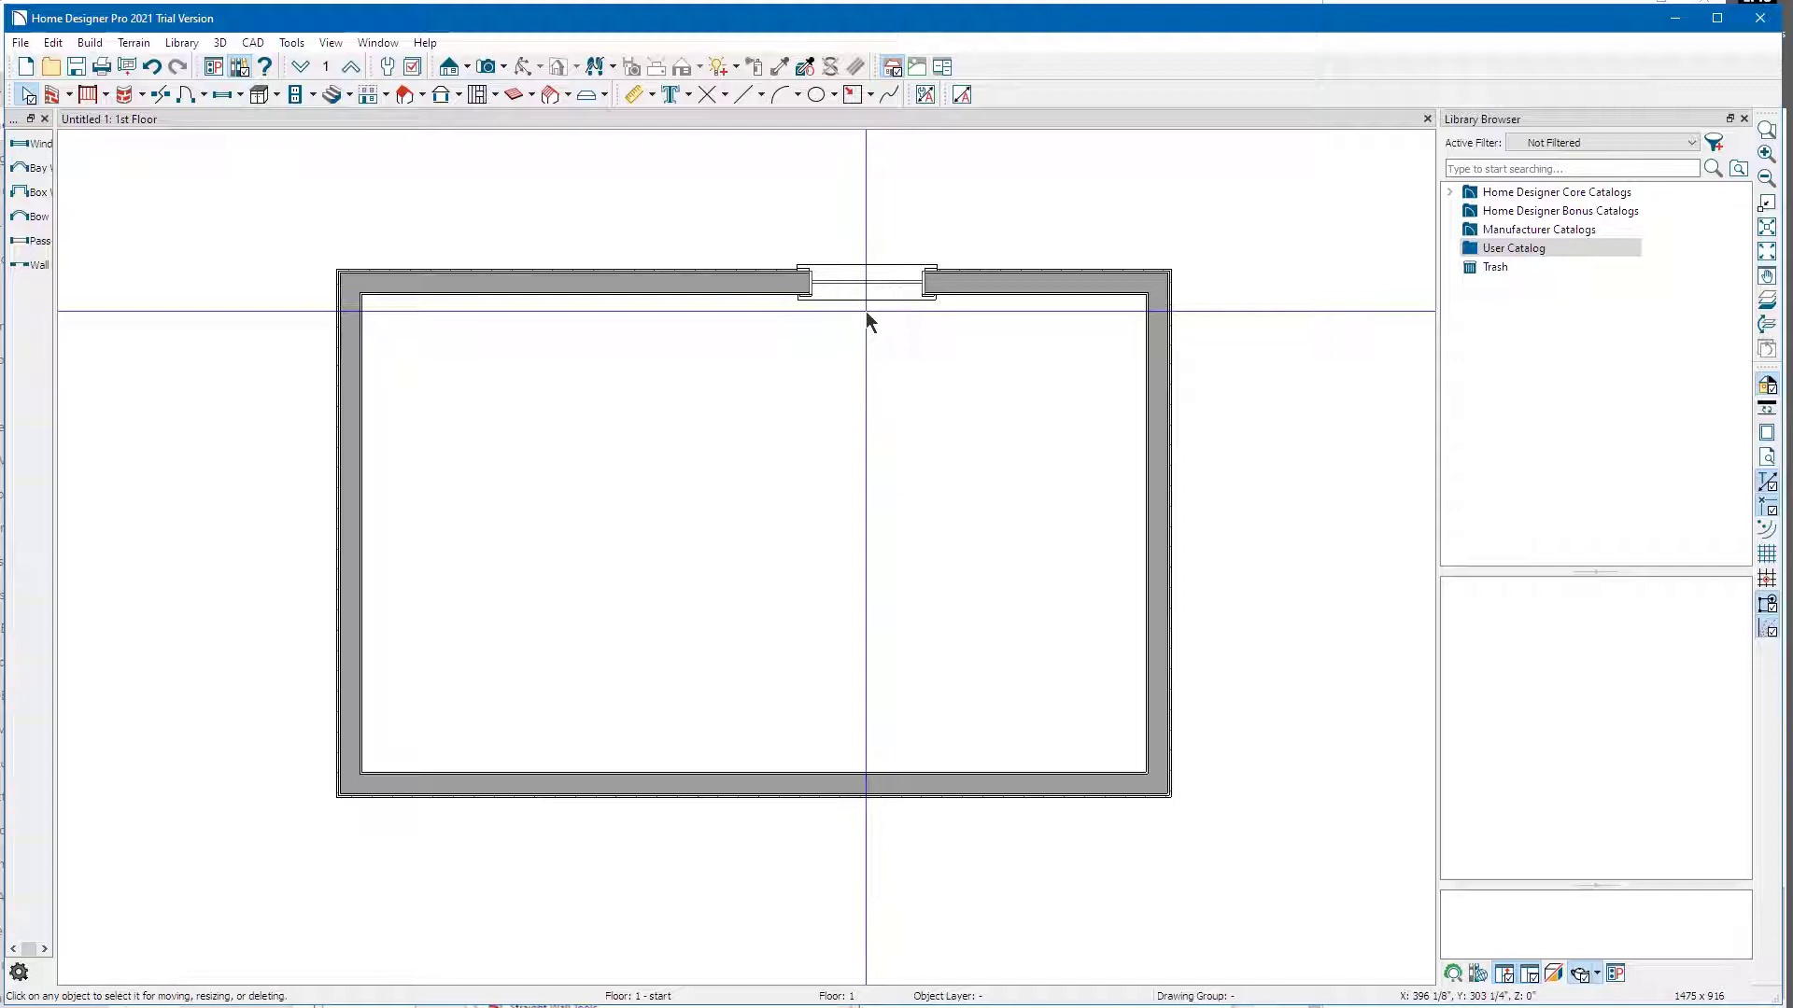
# - Select the upper wall's window from its interior and exterior sides to examine the temporary dimensions on each side
pyautogui.click(852, 317)
pyautogui.click(868, 297)
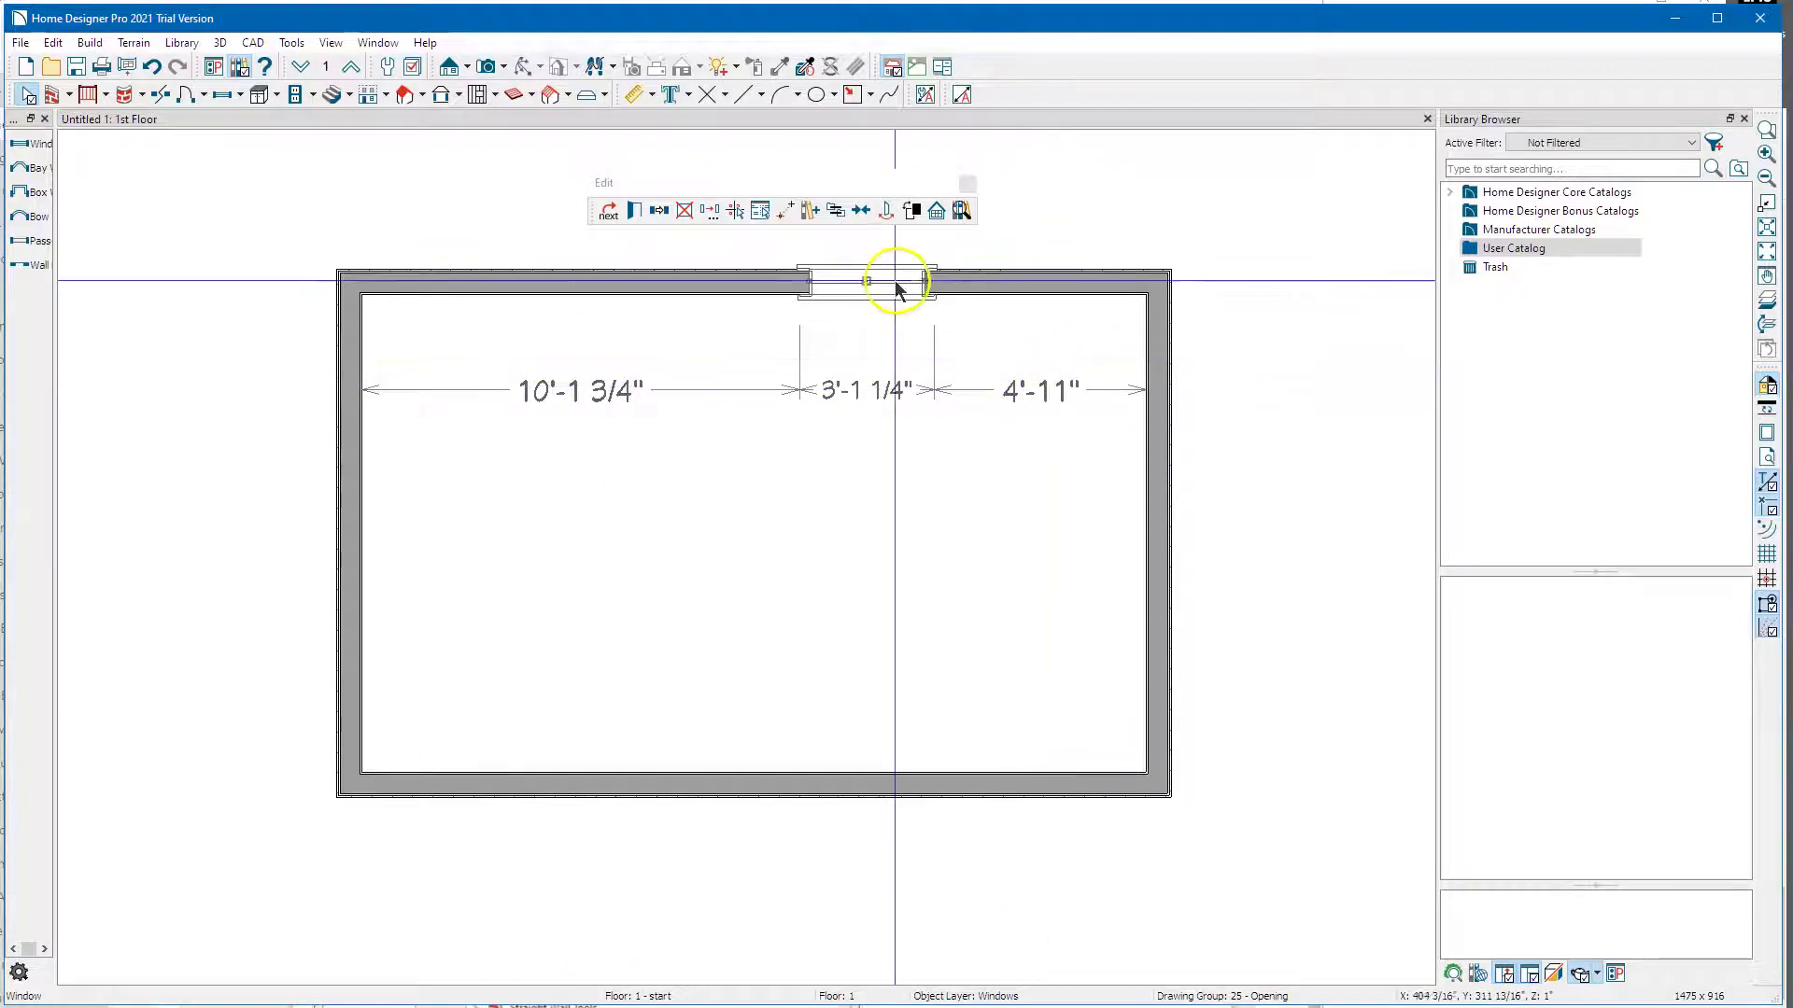
pyautogui.click(942, 254)
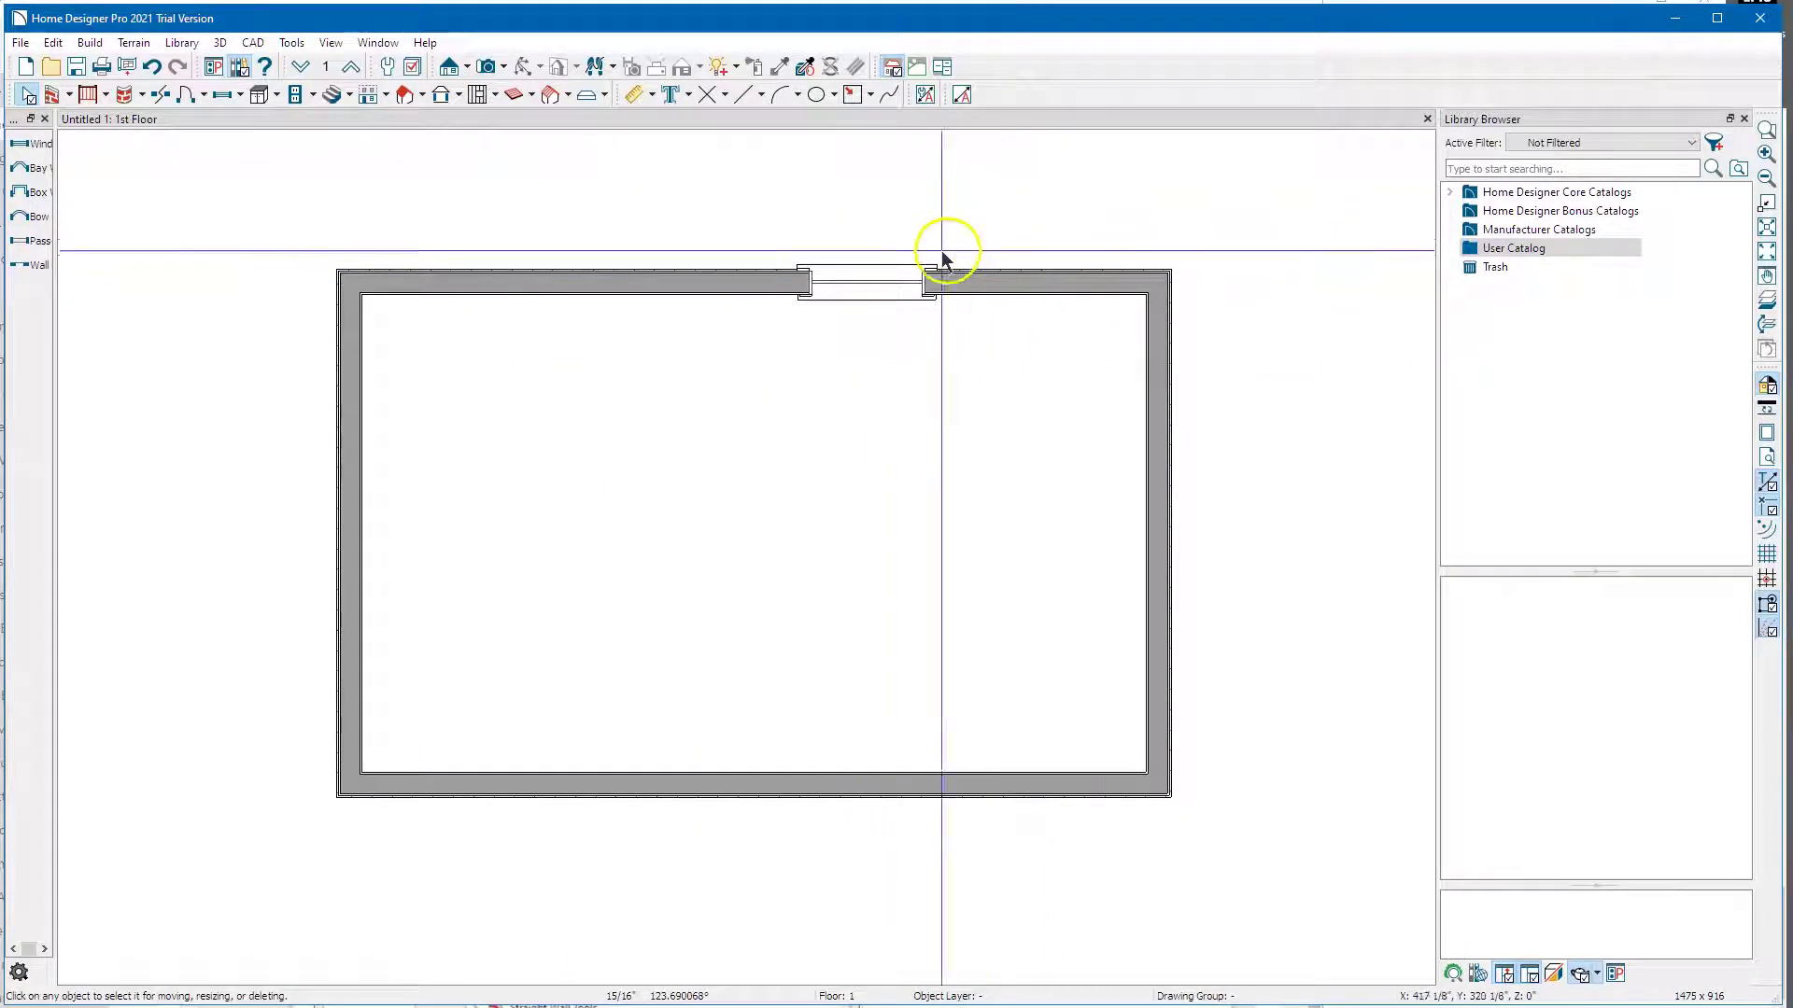
pyautogui.click(871, 270)
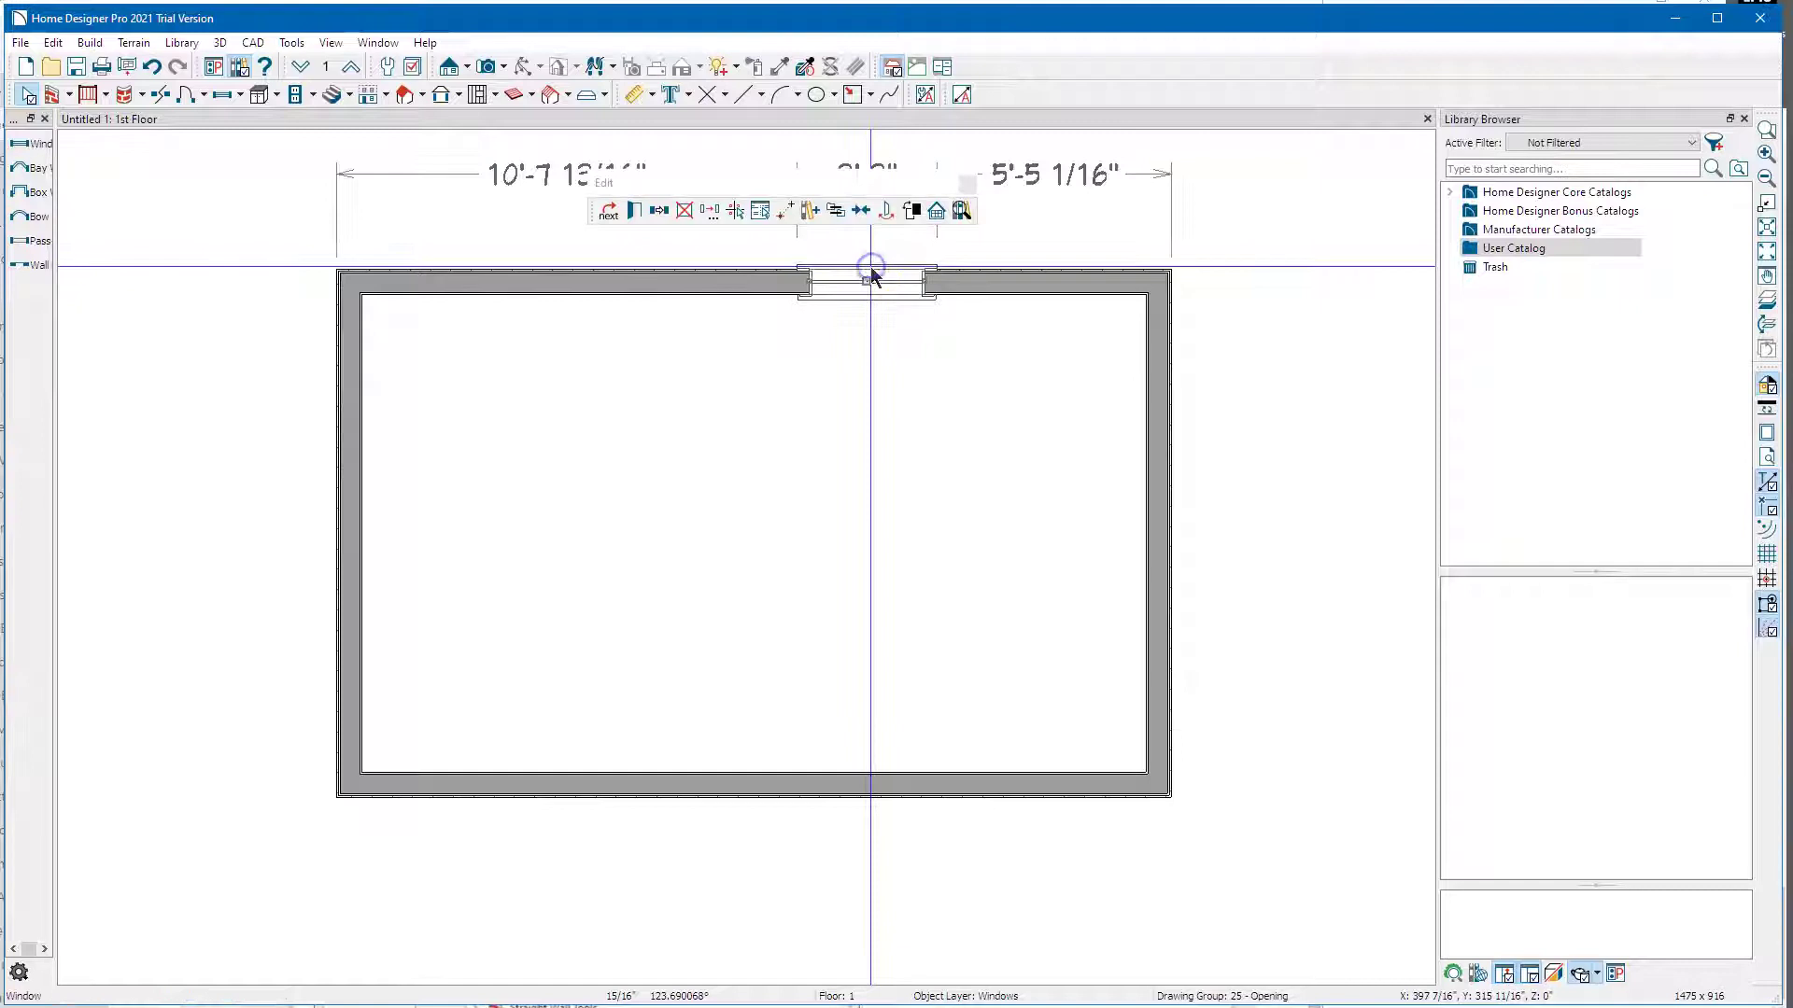
pyautogui.moveTo(812, 404); pyautogui.dragTo(807, 487, button='middle')
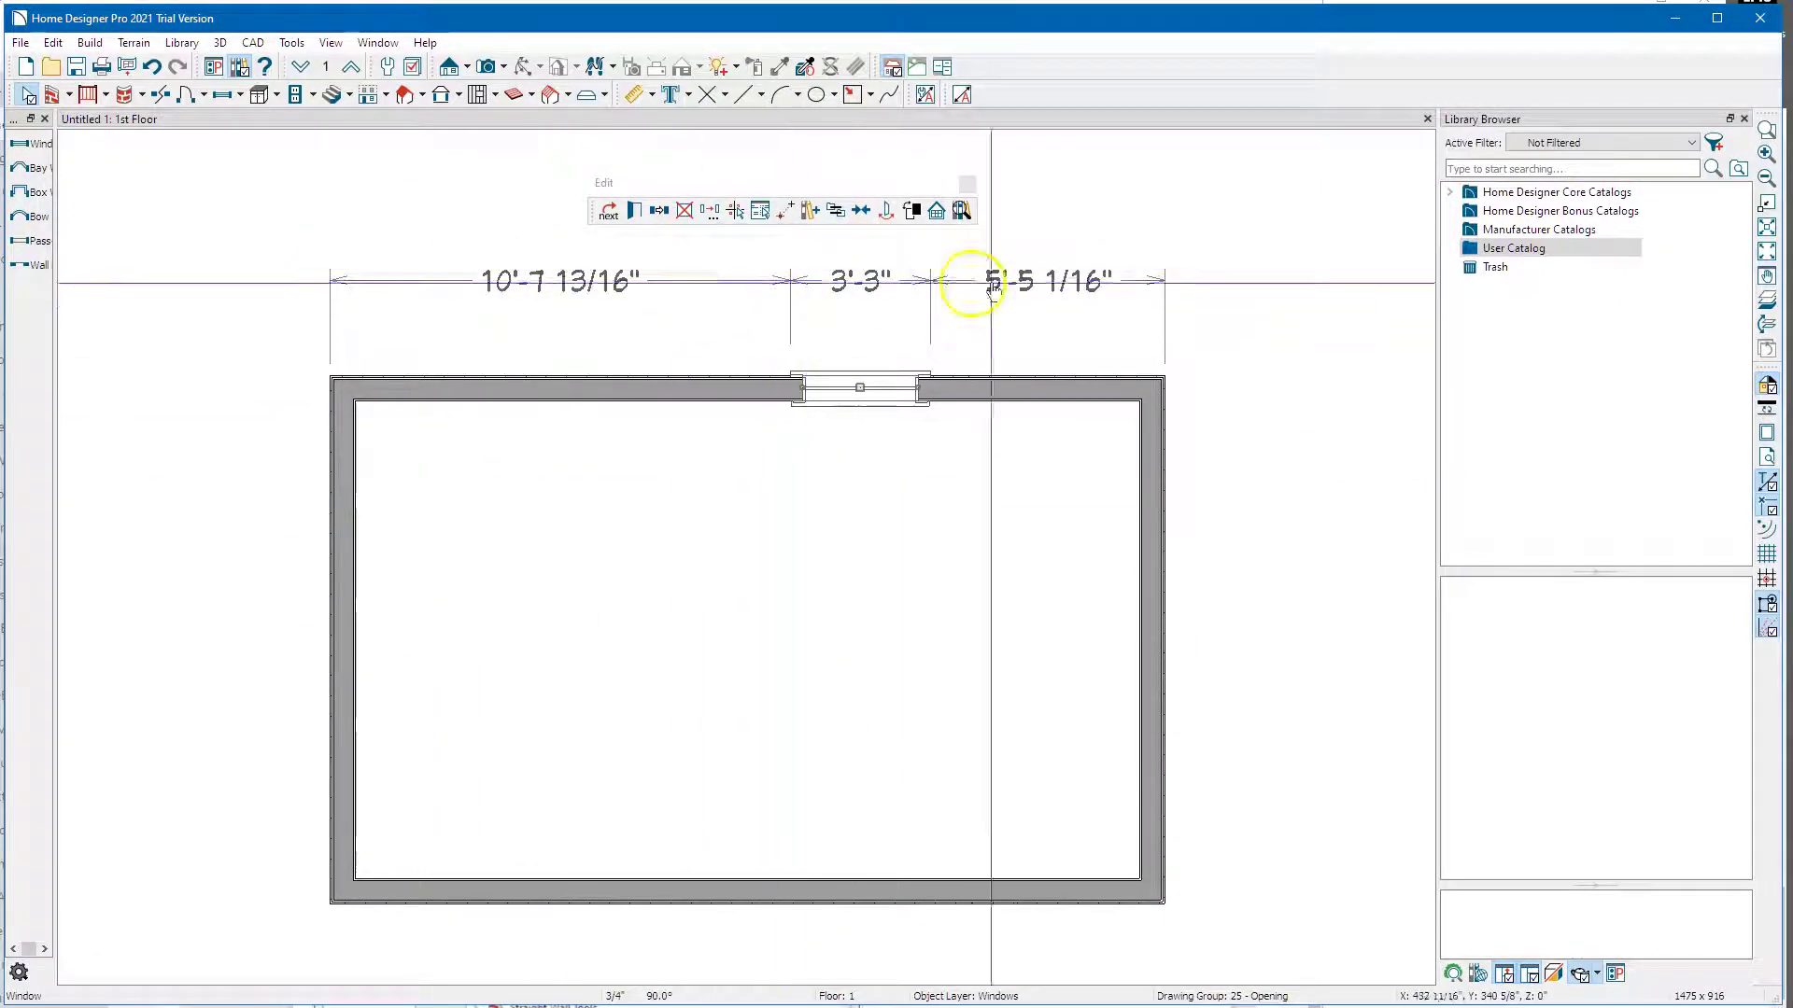
pyautogui.click(913, 460)
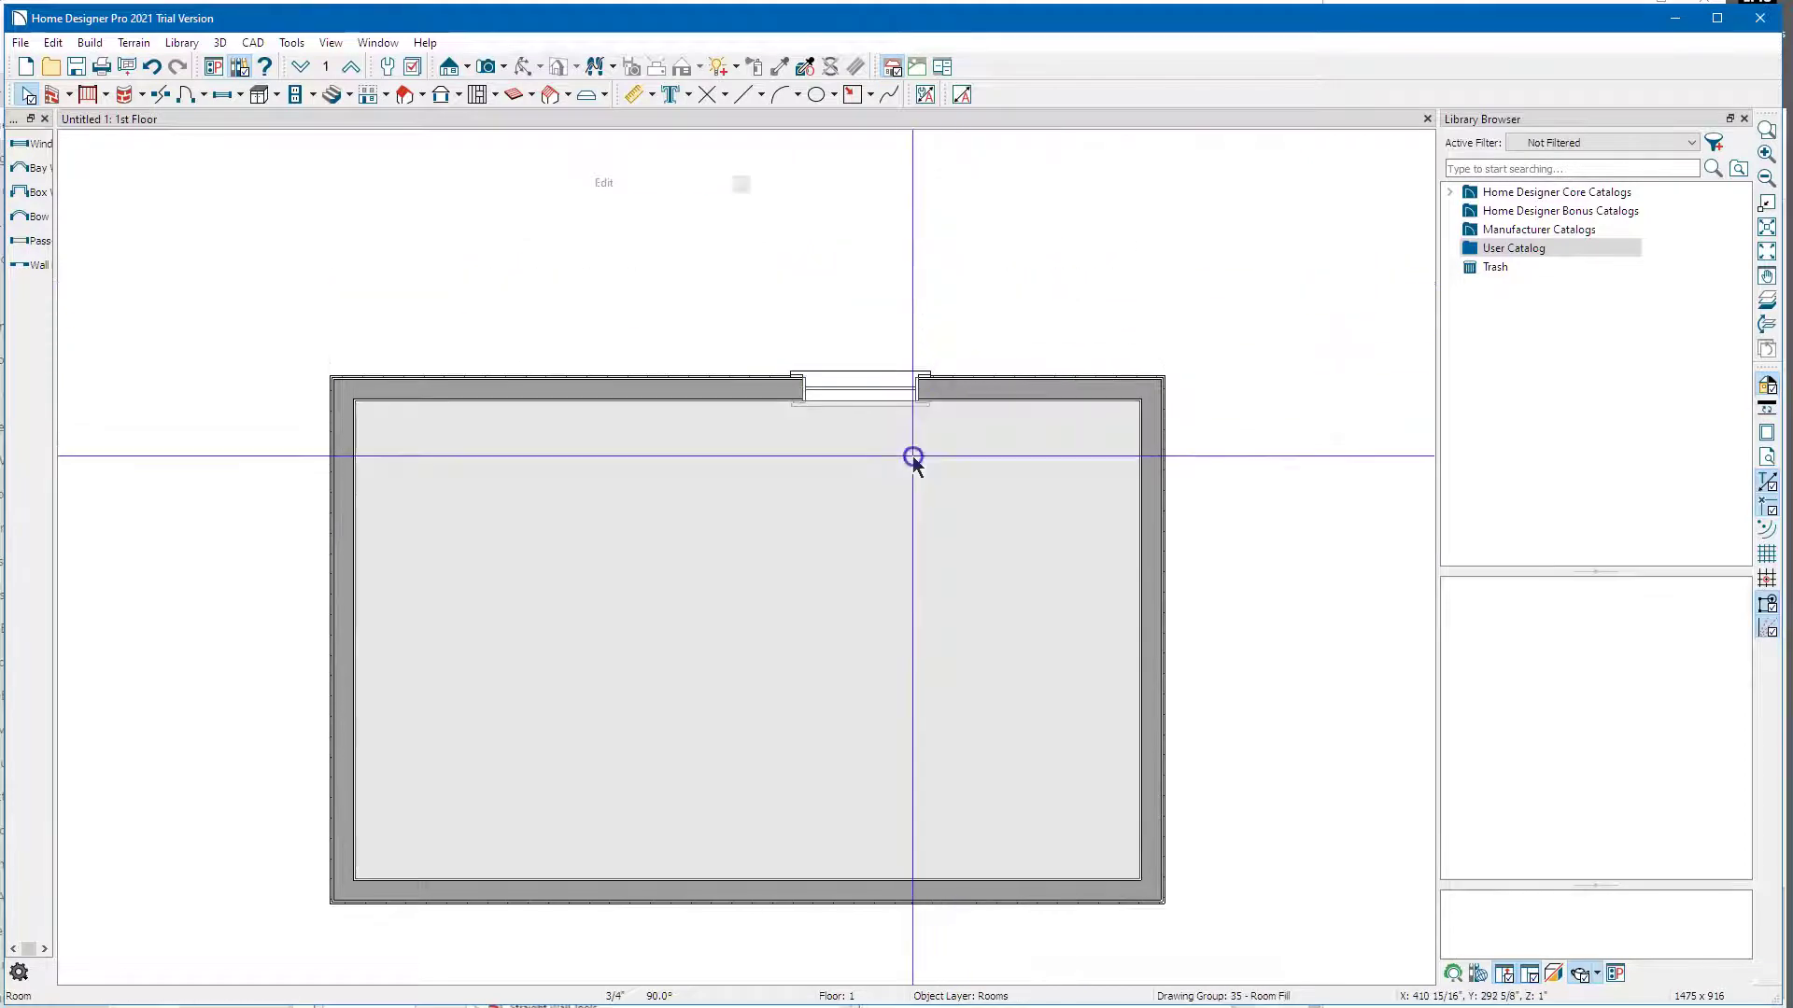
pyautogui.press('Escape')
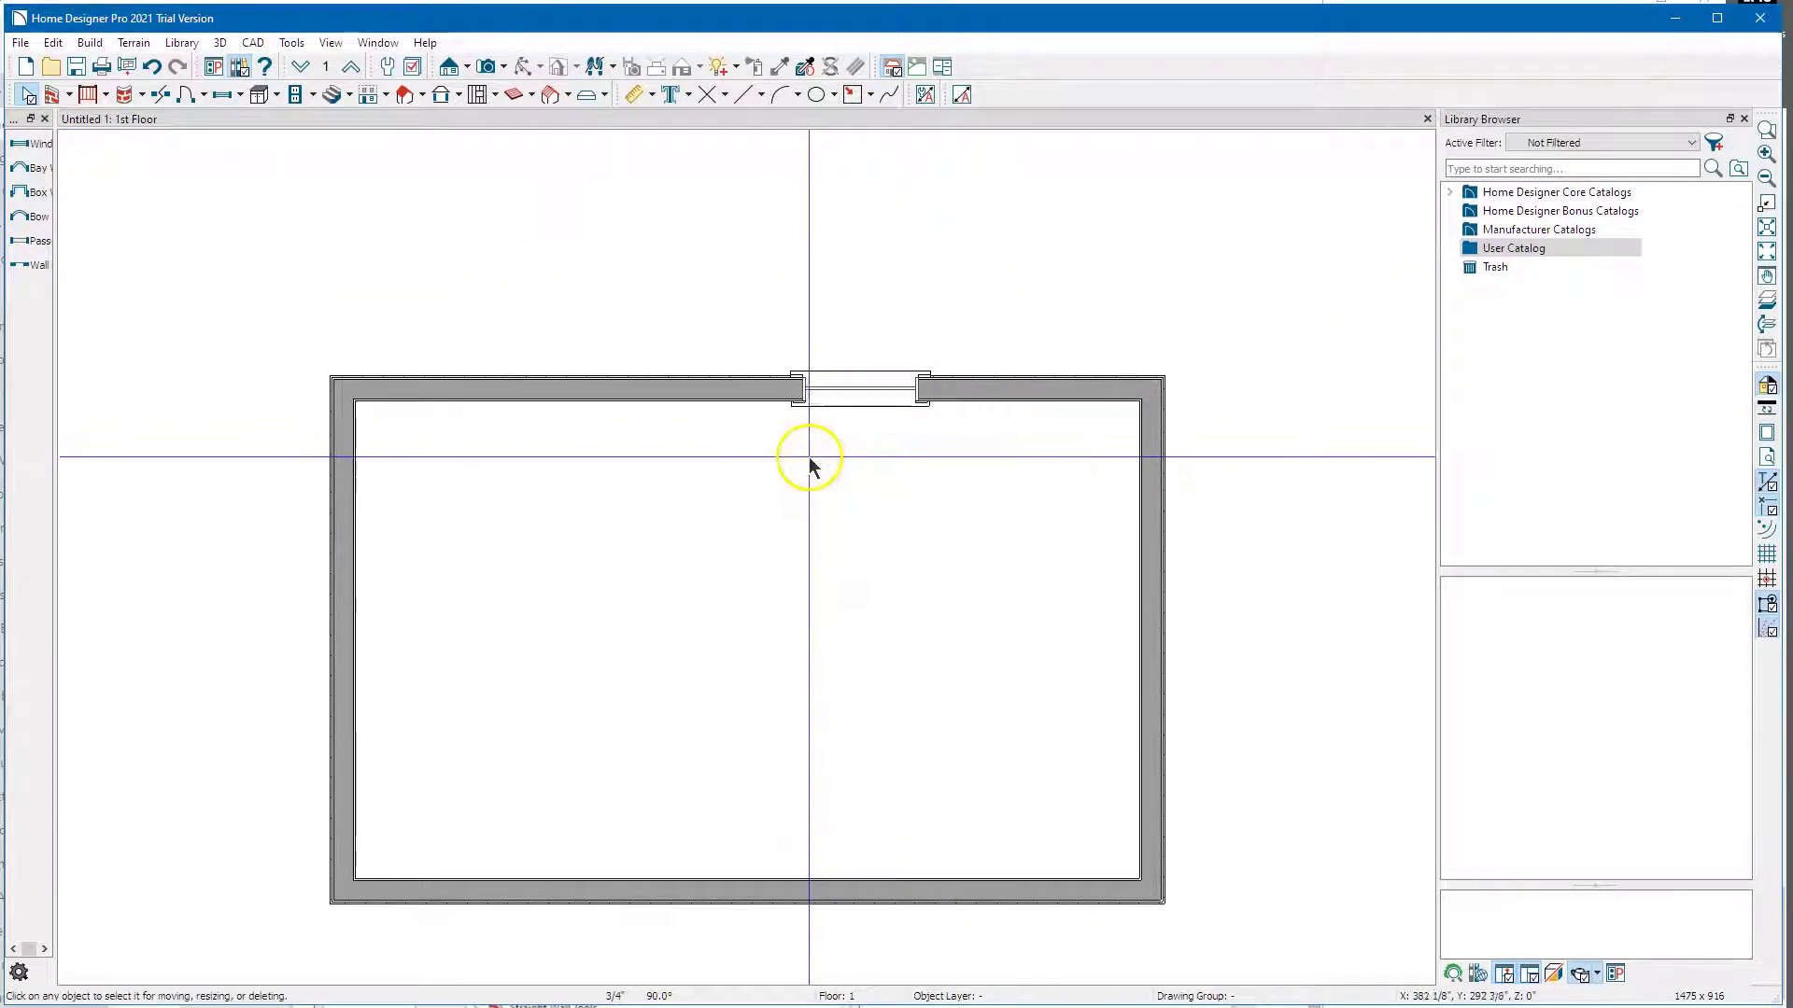
# - Set the interior distance between the left wall and the window in the upper wall to 5'
pyautogui.click(848, 398)
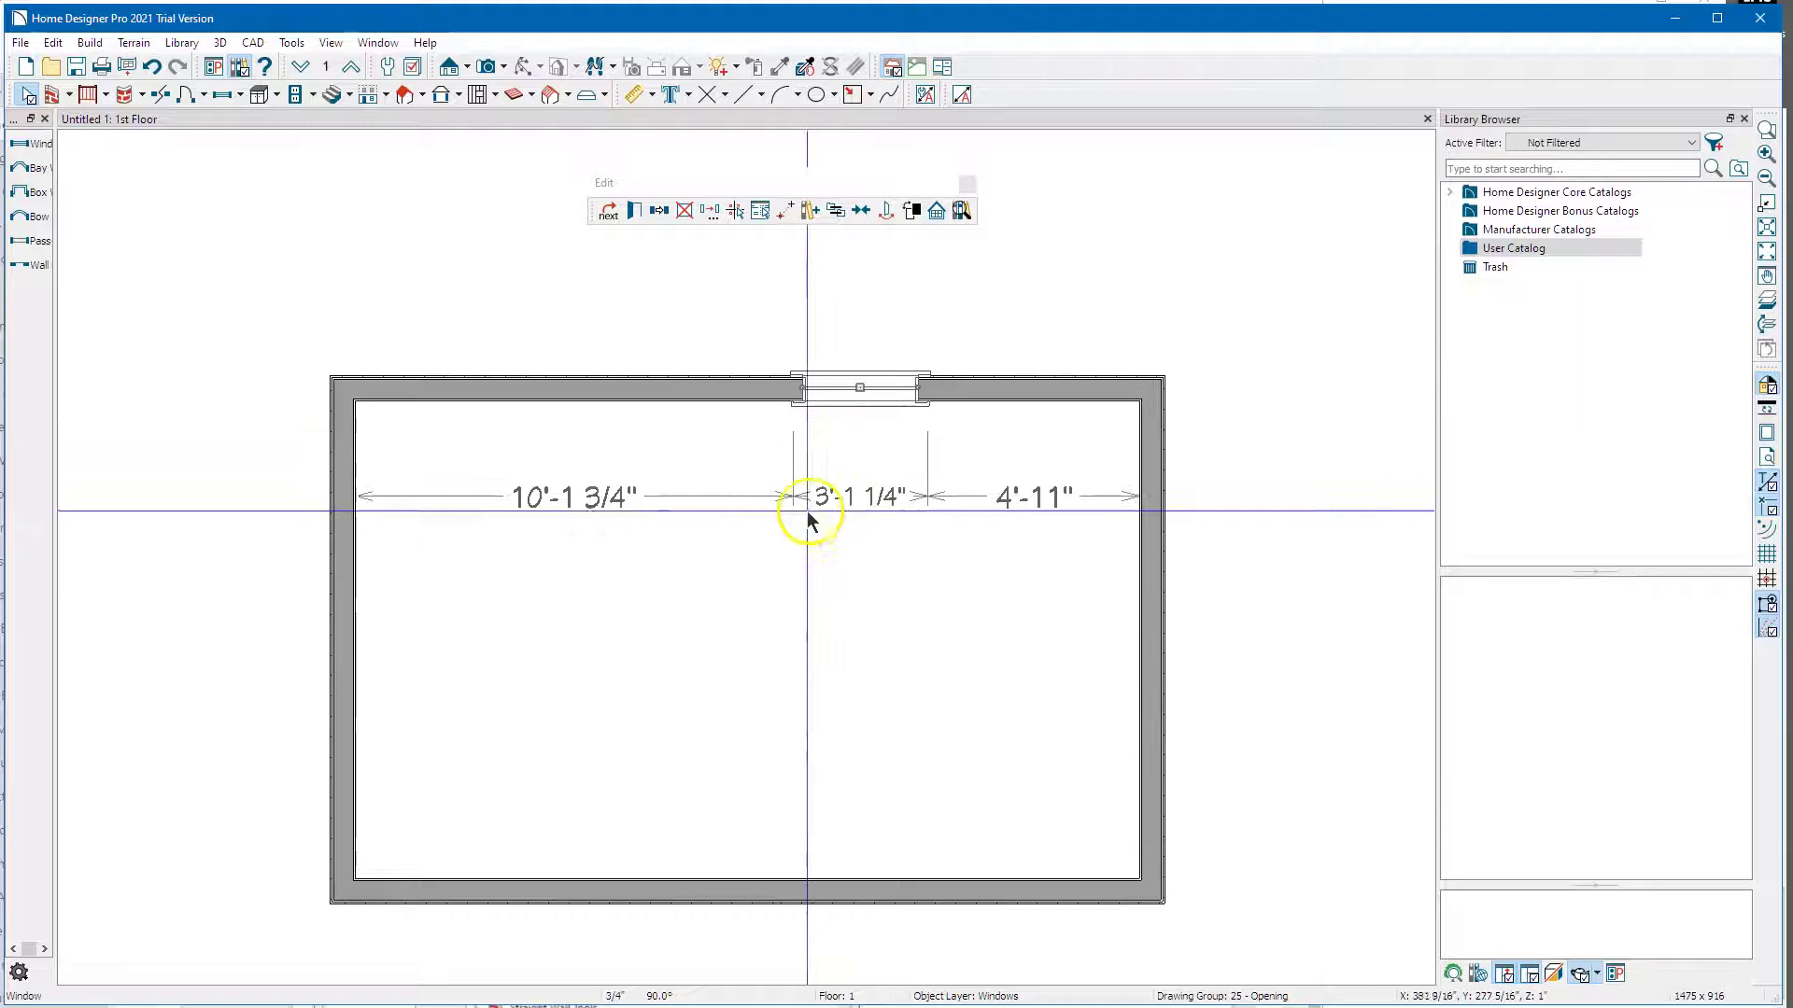
pyautogui.click(584, 509)
pyautogui.write("5'")
pyautogui.press('Return')
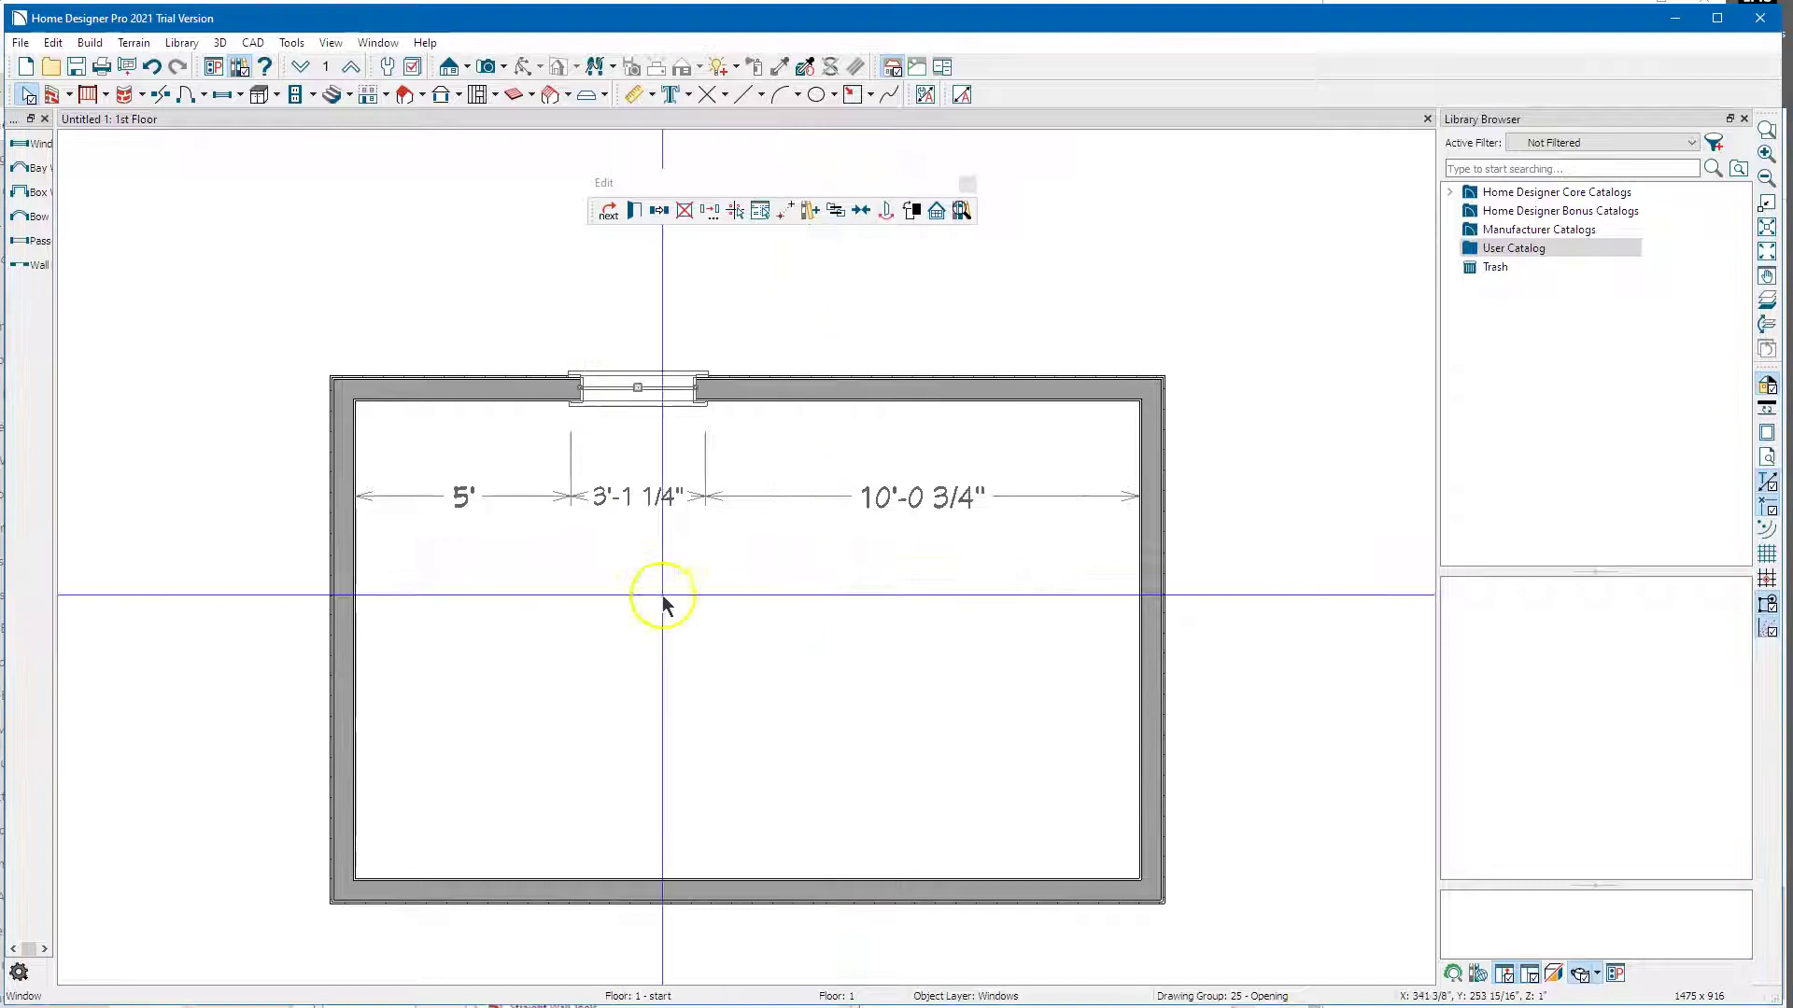
pyautogui.click(610, 614)
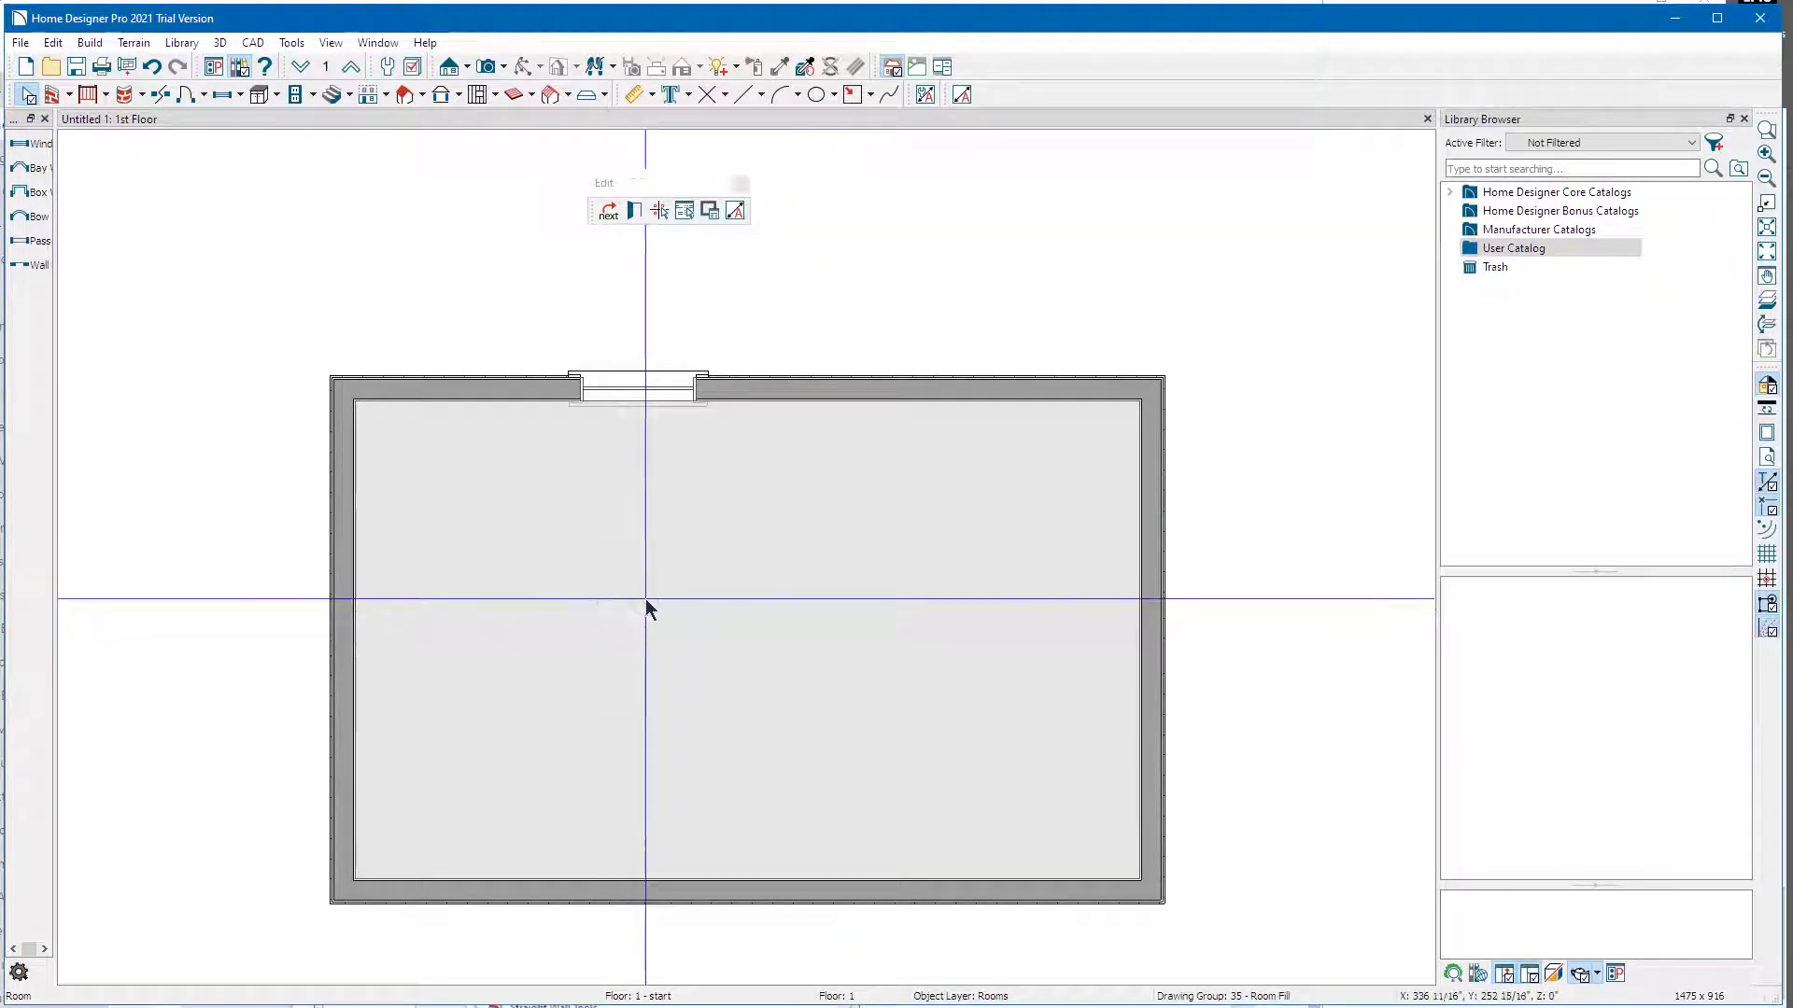
pyautogui.click(646, 607)
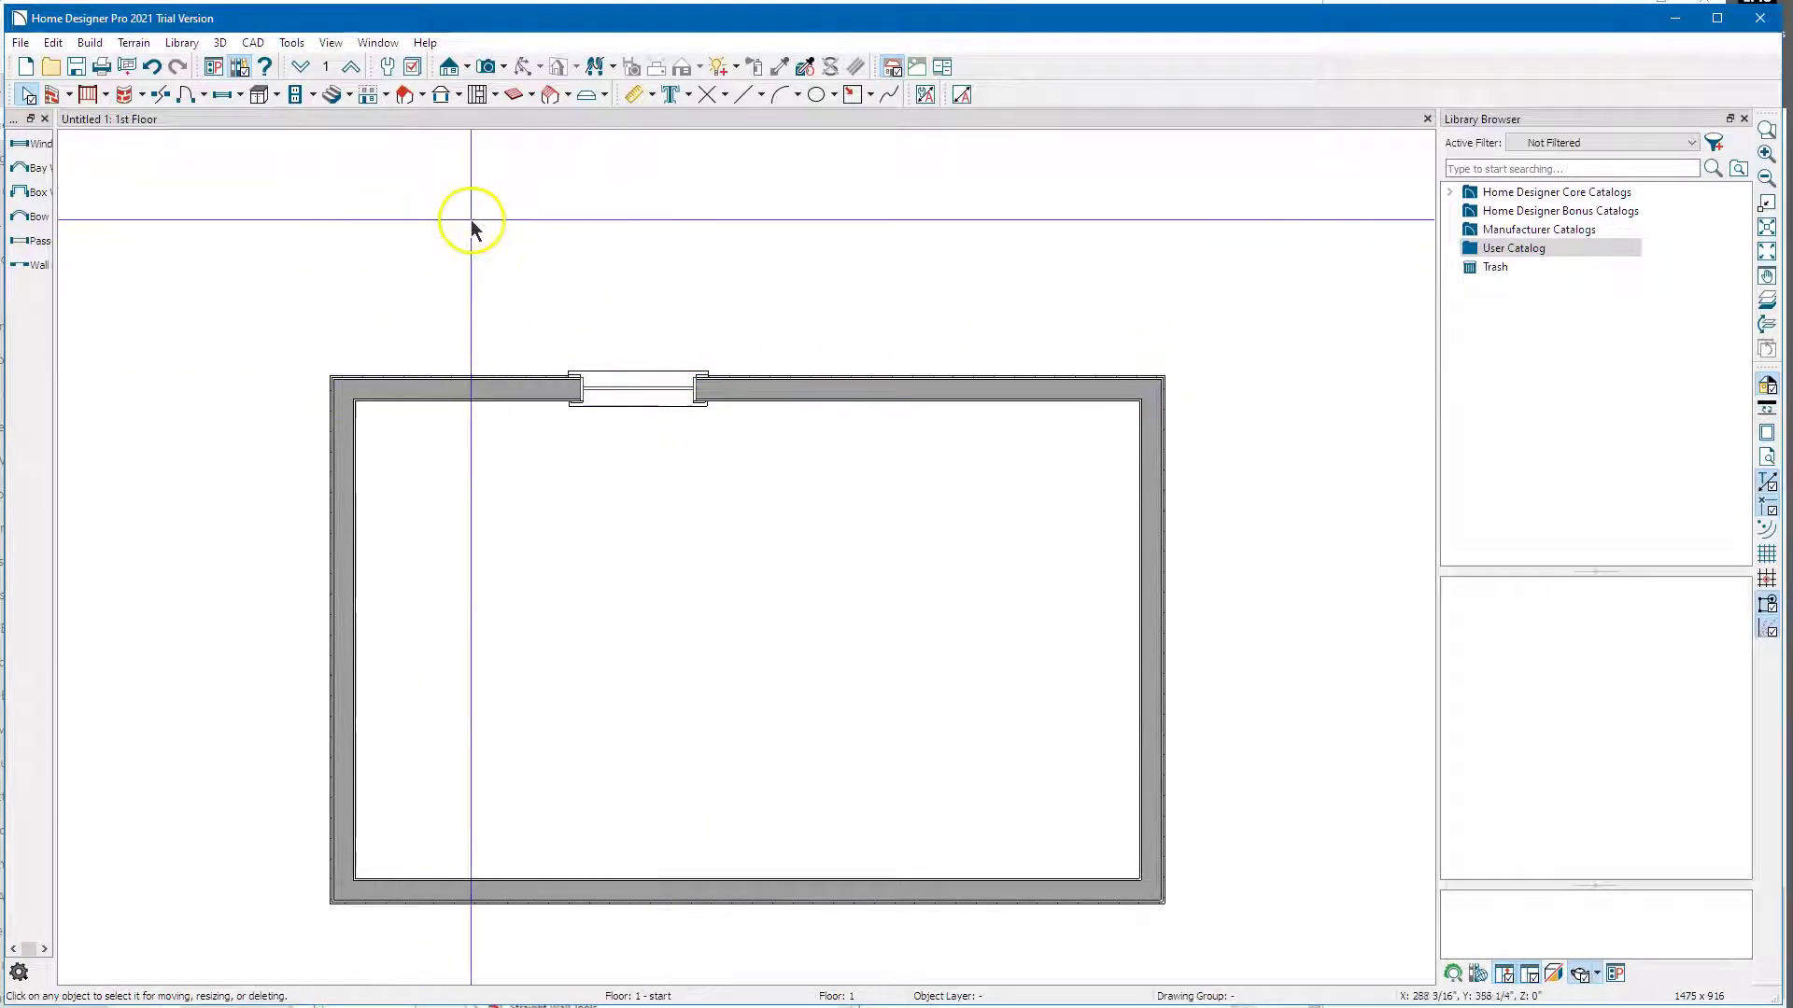
# - Place two base cabinets side by side against the upper wall, right of the window
pyautogui.click(257, 95)
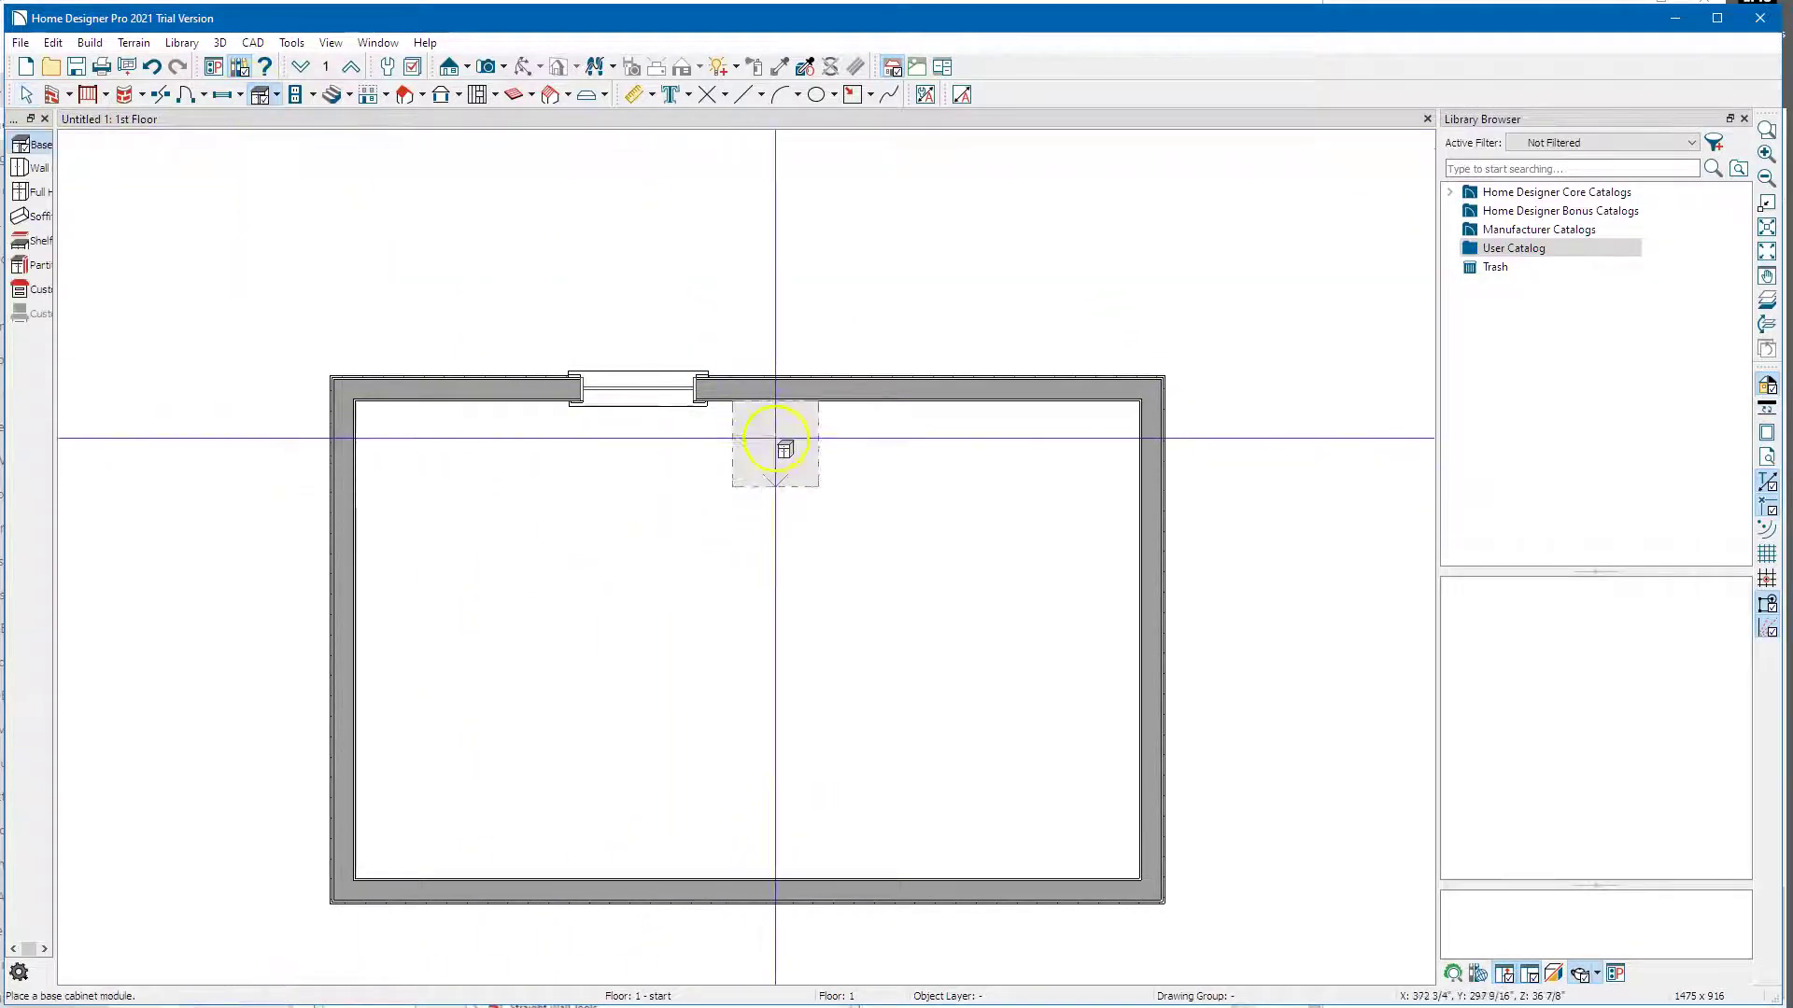
pyautogui.click(859, 420)
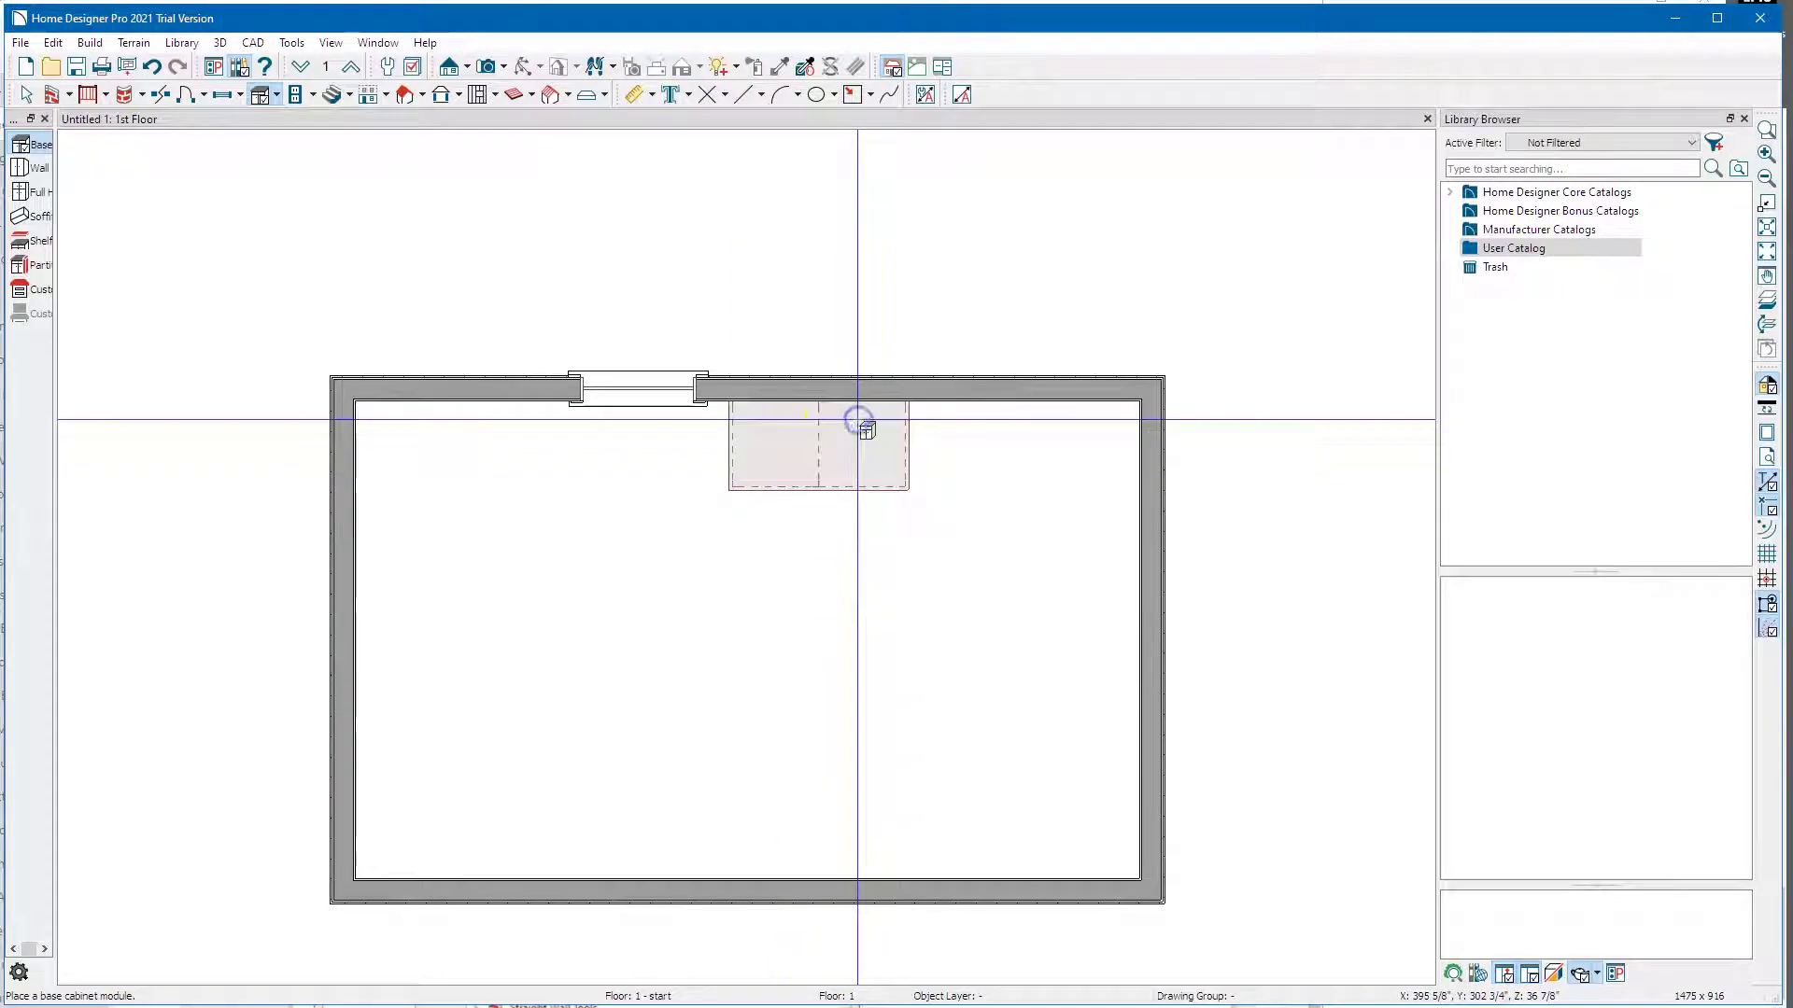
pyautogui.press('space')
# - Set the distance between the right base cabinet and the right wall to 60 inches
pyautogui.click(892, 460)
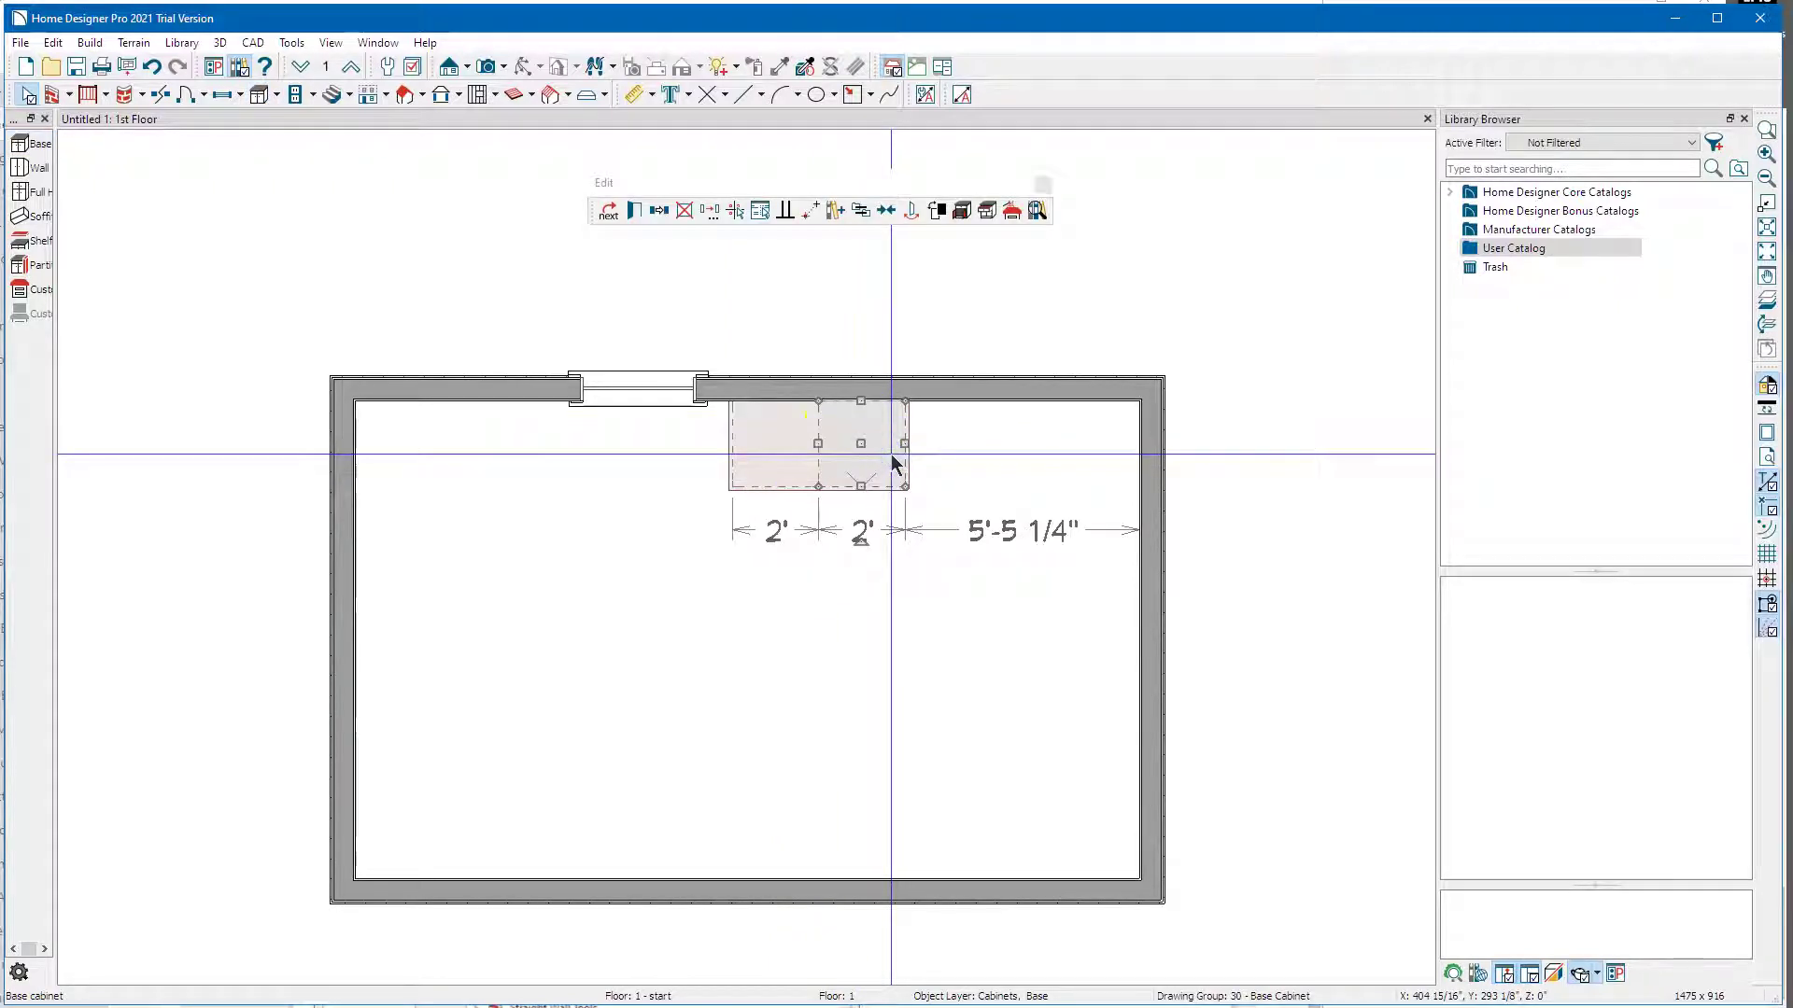
pyautogui.click(864, 432)
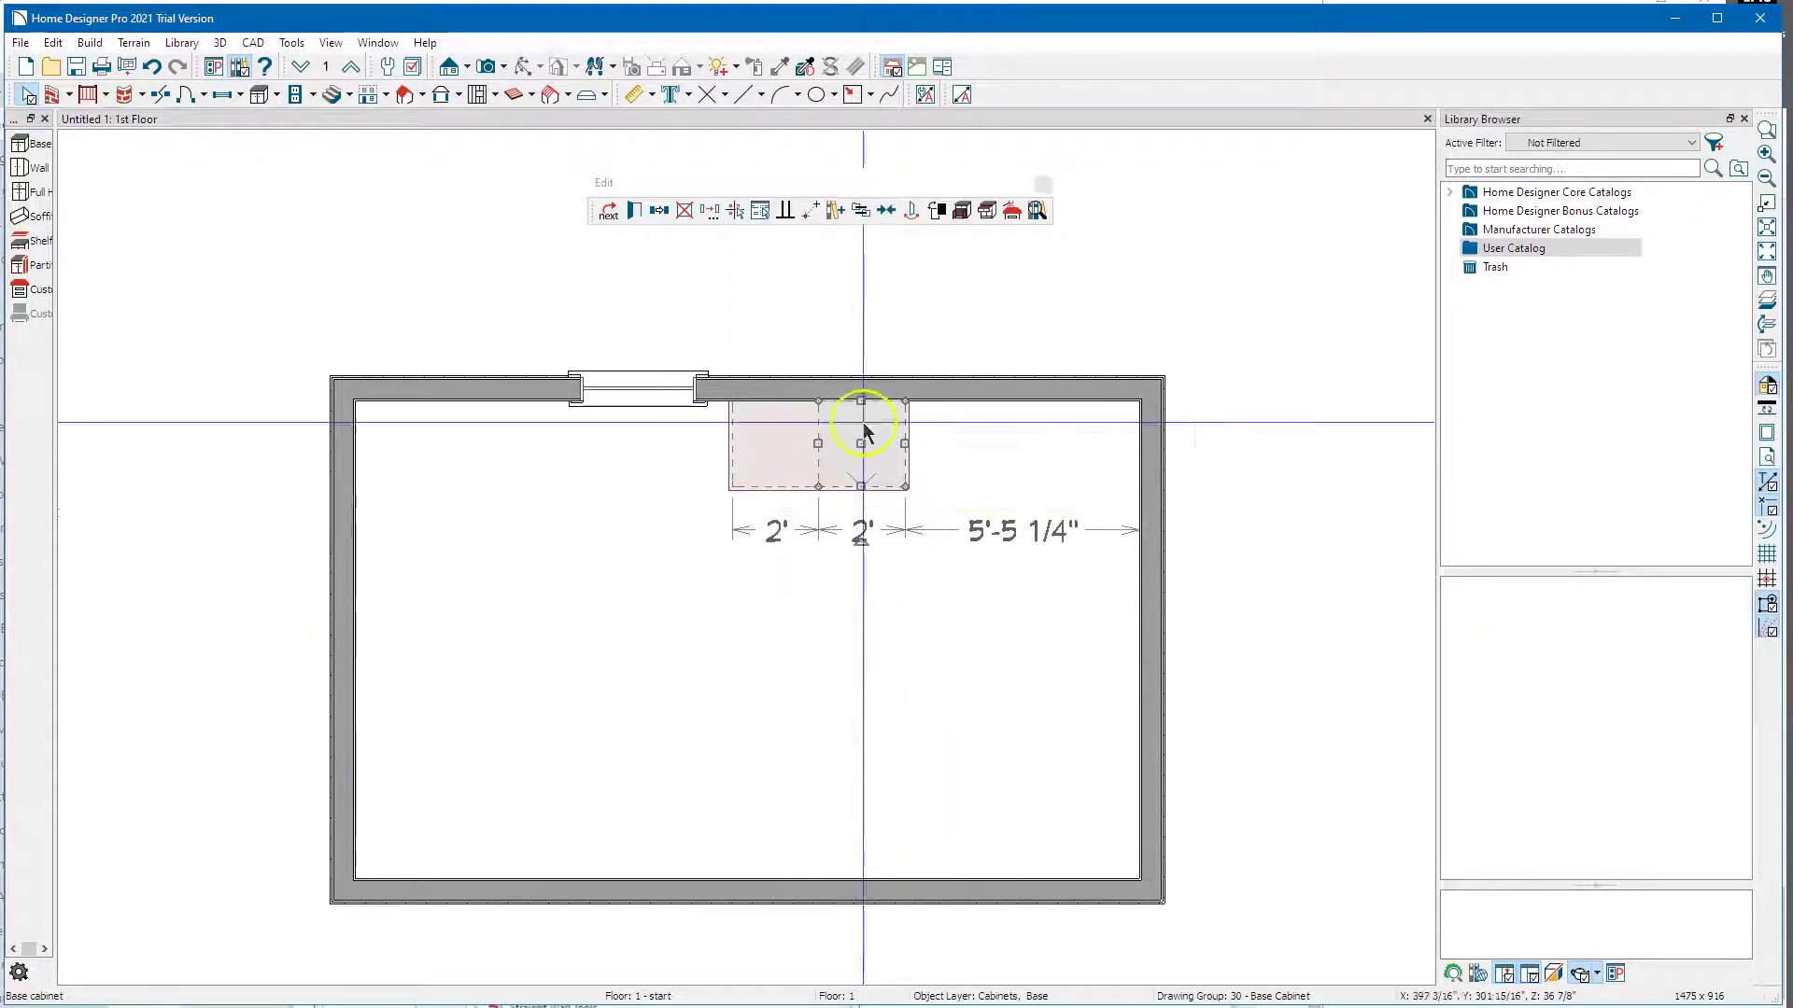
pyautogui.click(1004, 534)
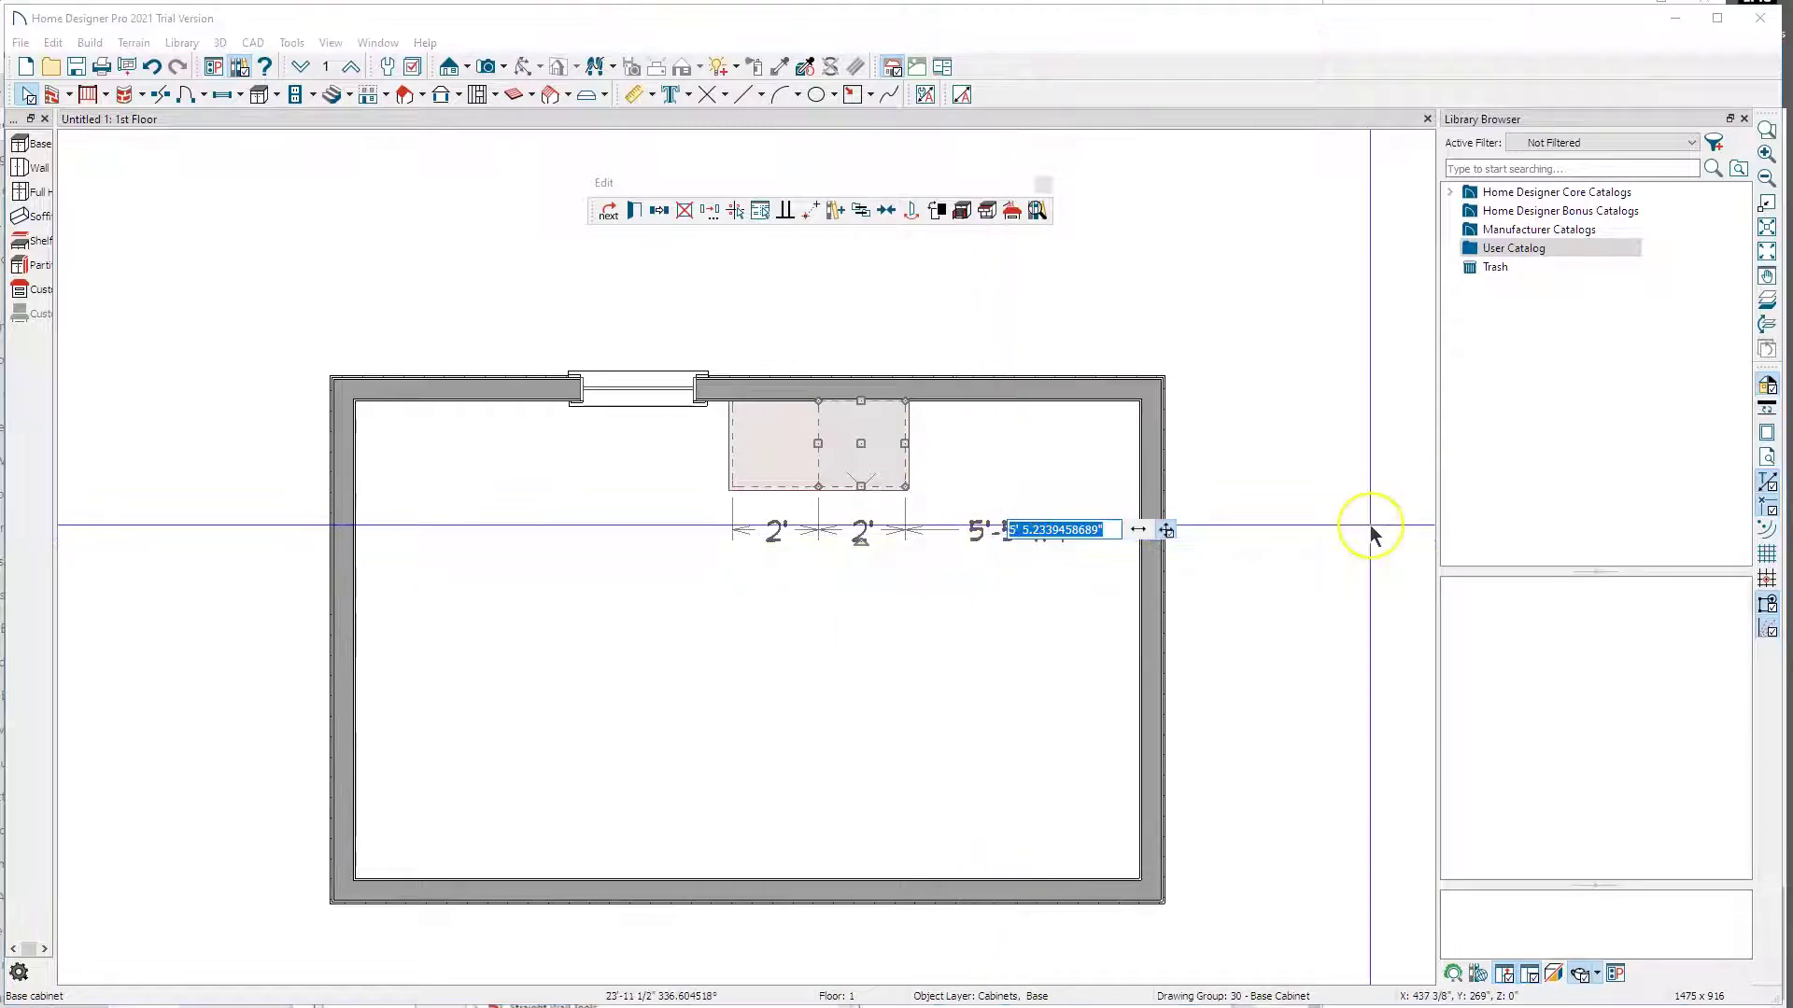
pyautogui.write('60')
pyautogui.press('Return')
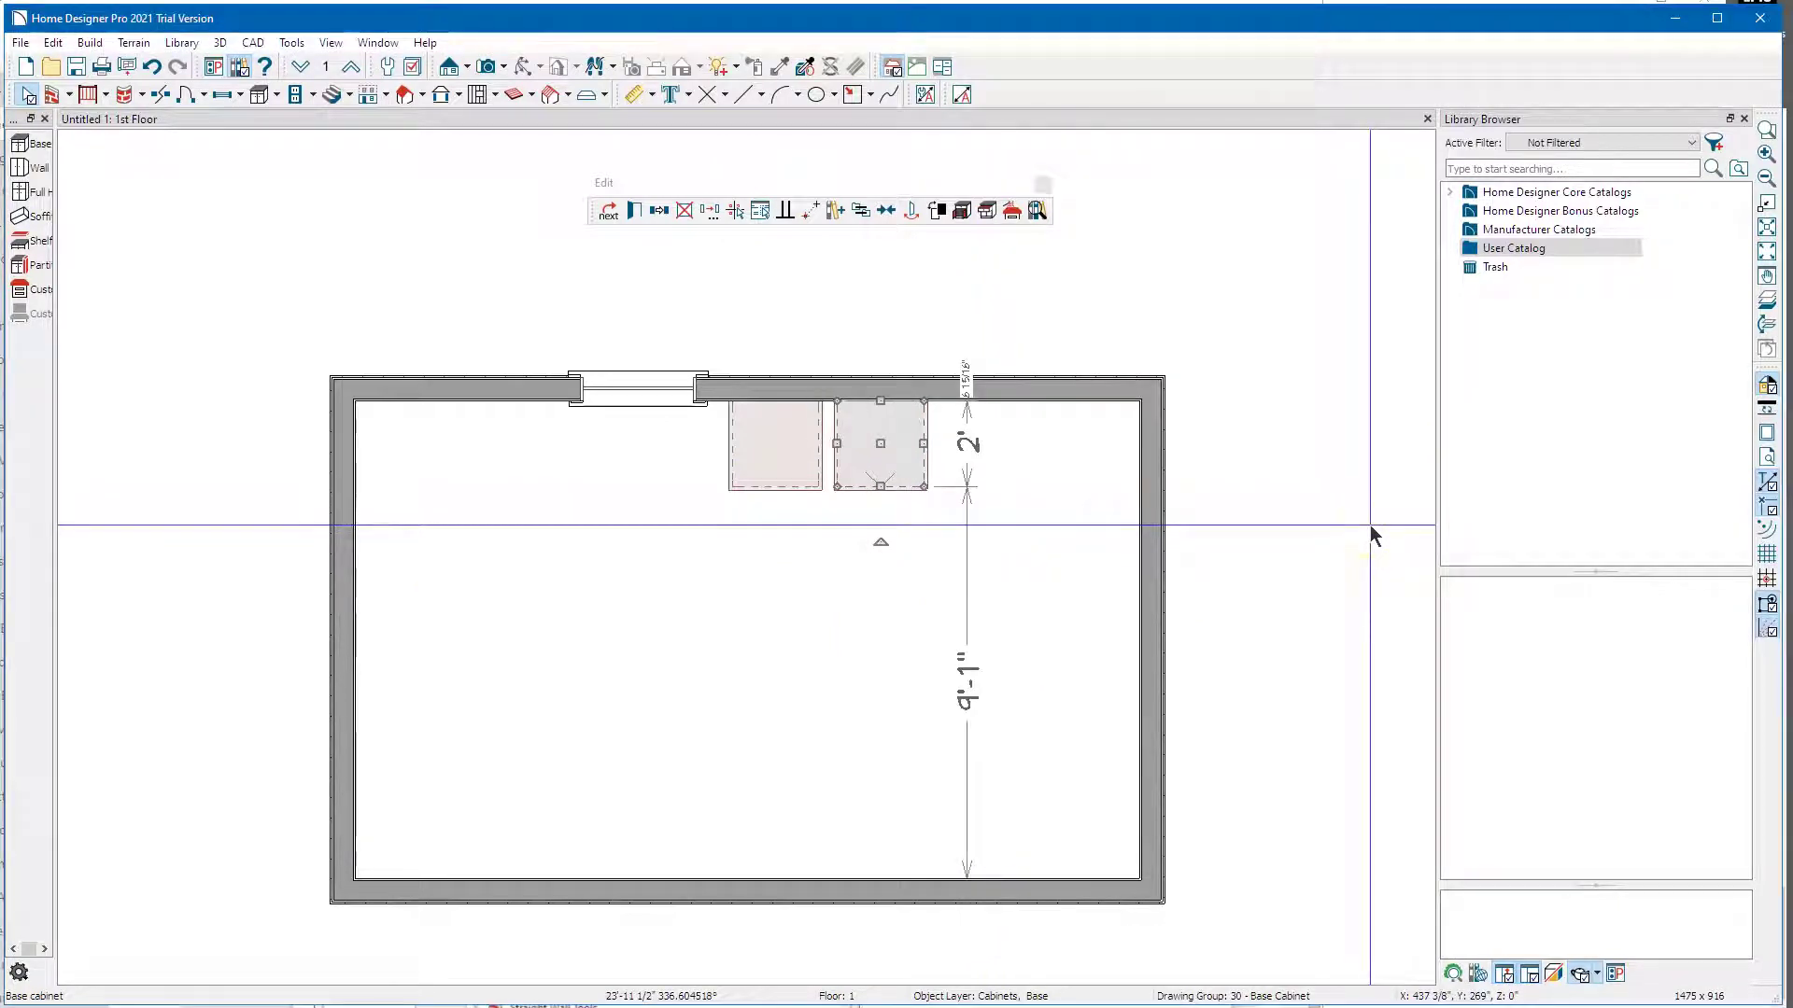
# - Move the left base cabinet along the upper wall until it sits flush against the right base cabinet
pyautogui.scroll(3, 821, 453)
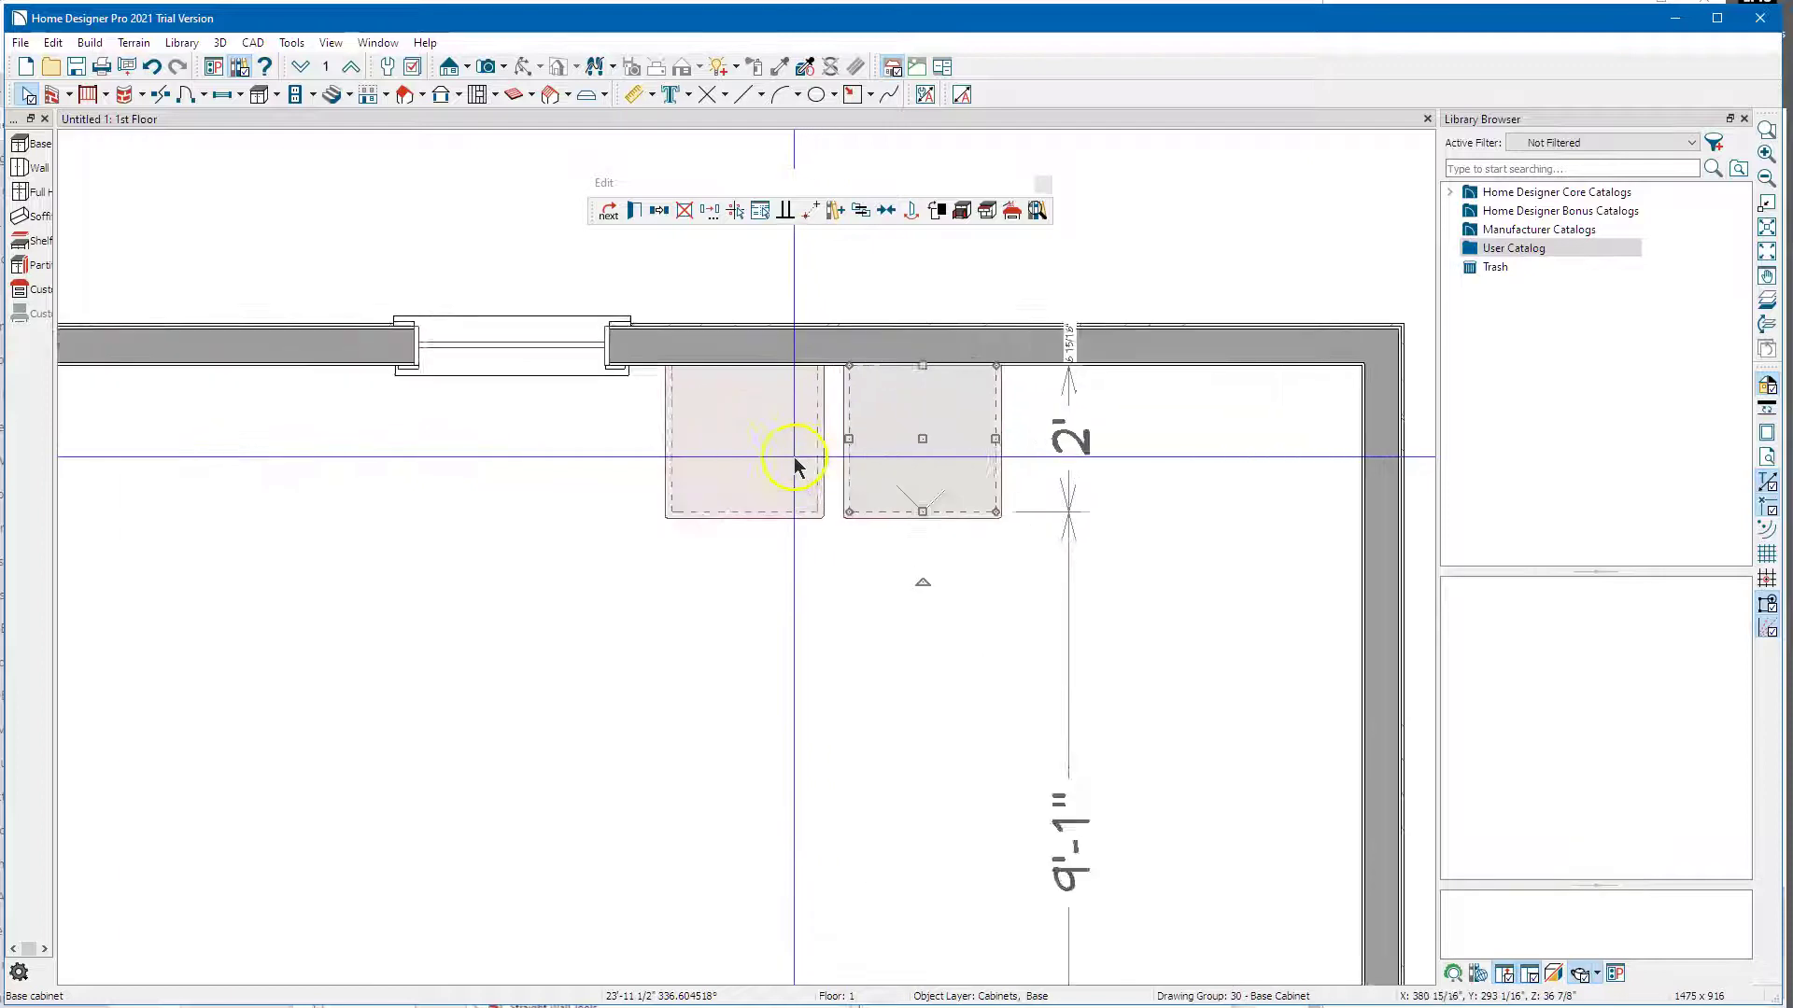
pyautogui.click(794, 460)
pyautogui.scroll(2, 793, 459)
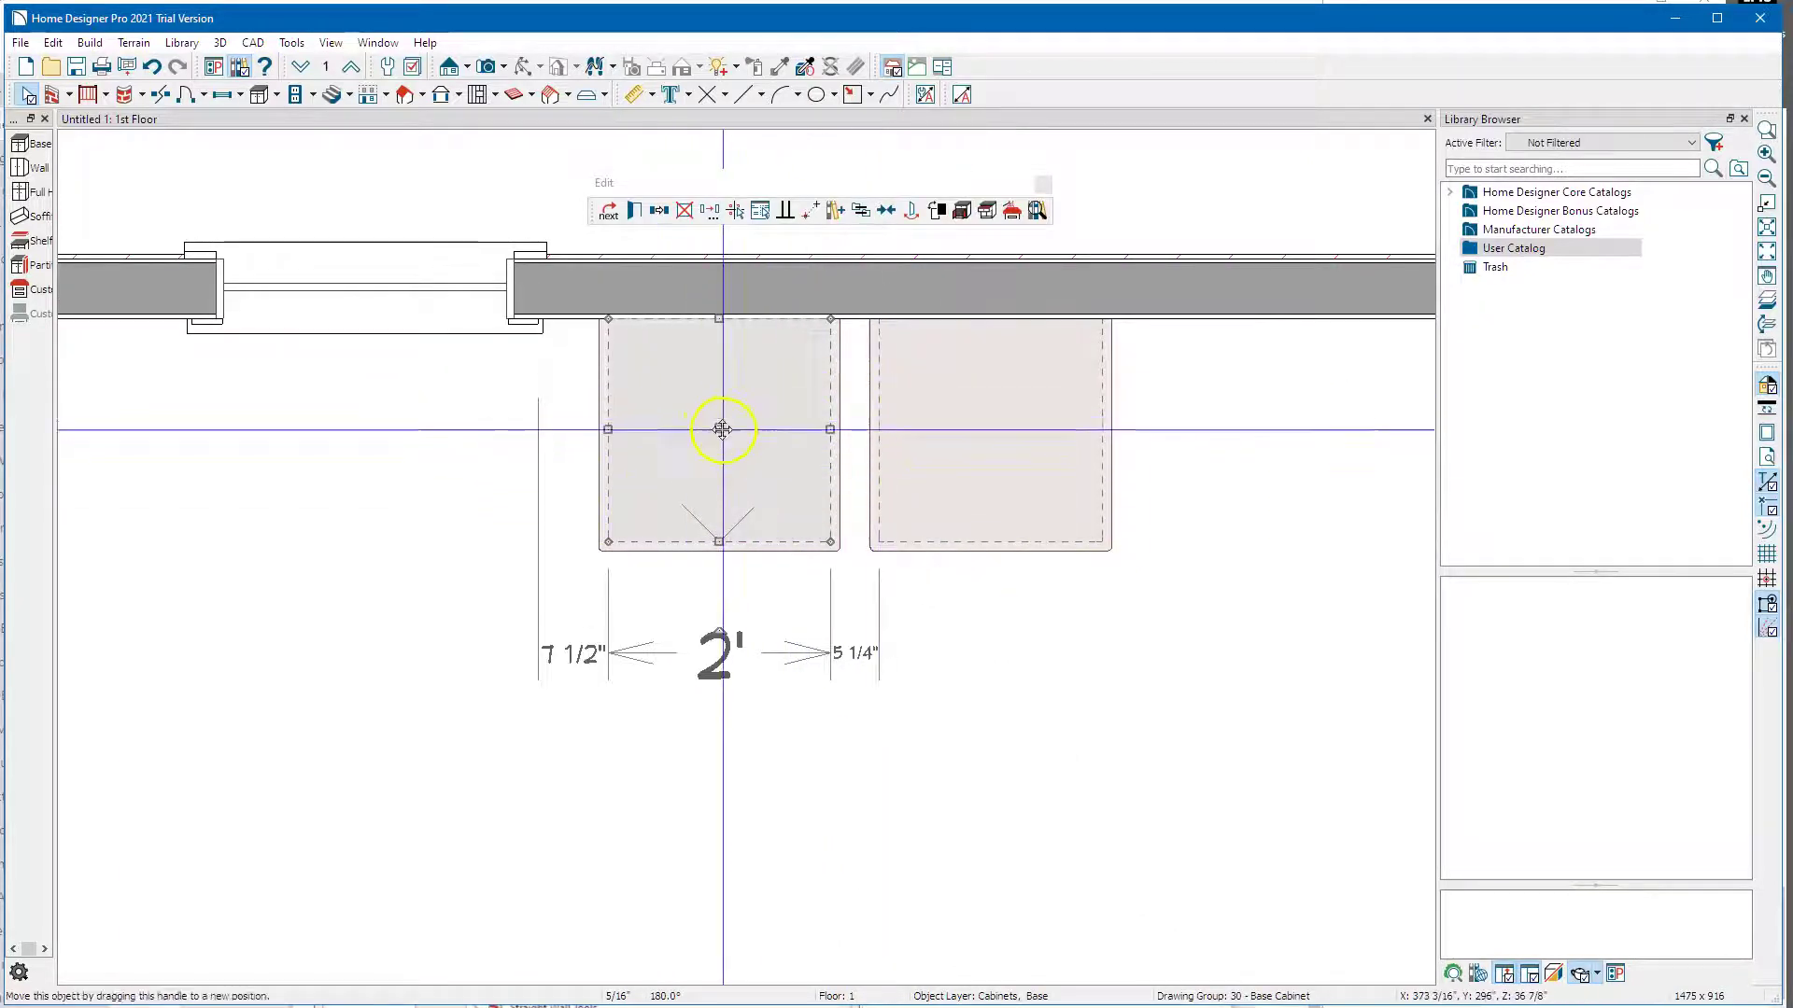
pyautogui.moveTo(719, 430); pyautogui.dragTo(767, 429)
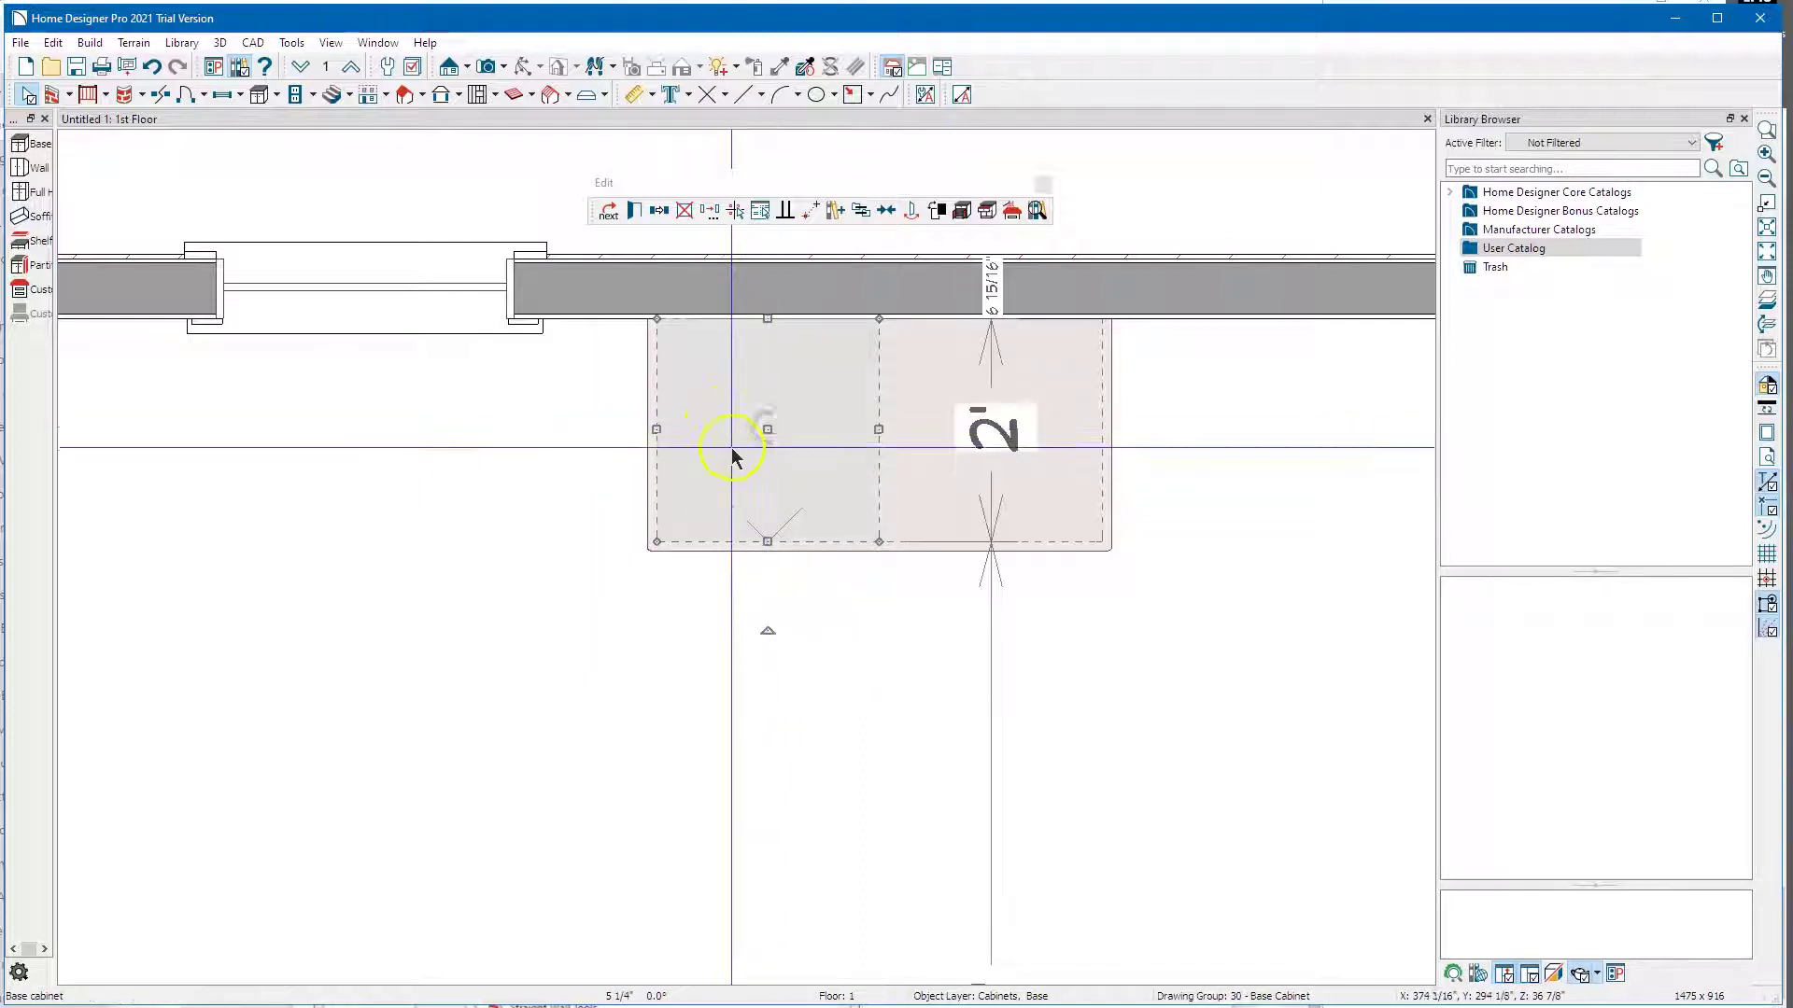
pyautogui.scroll(-2, 724, 399)
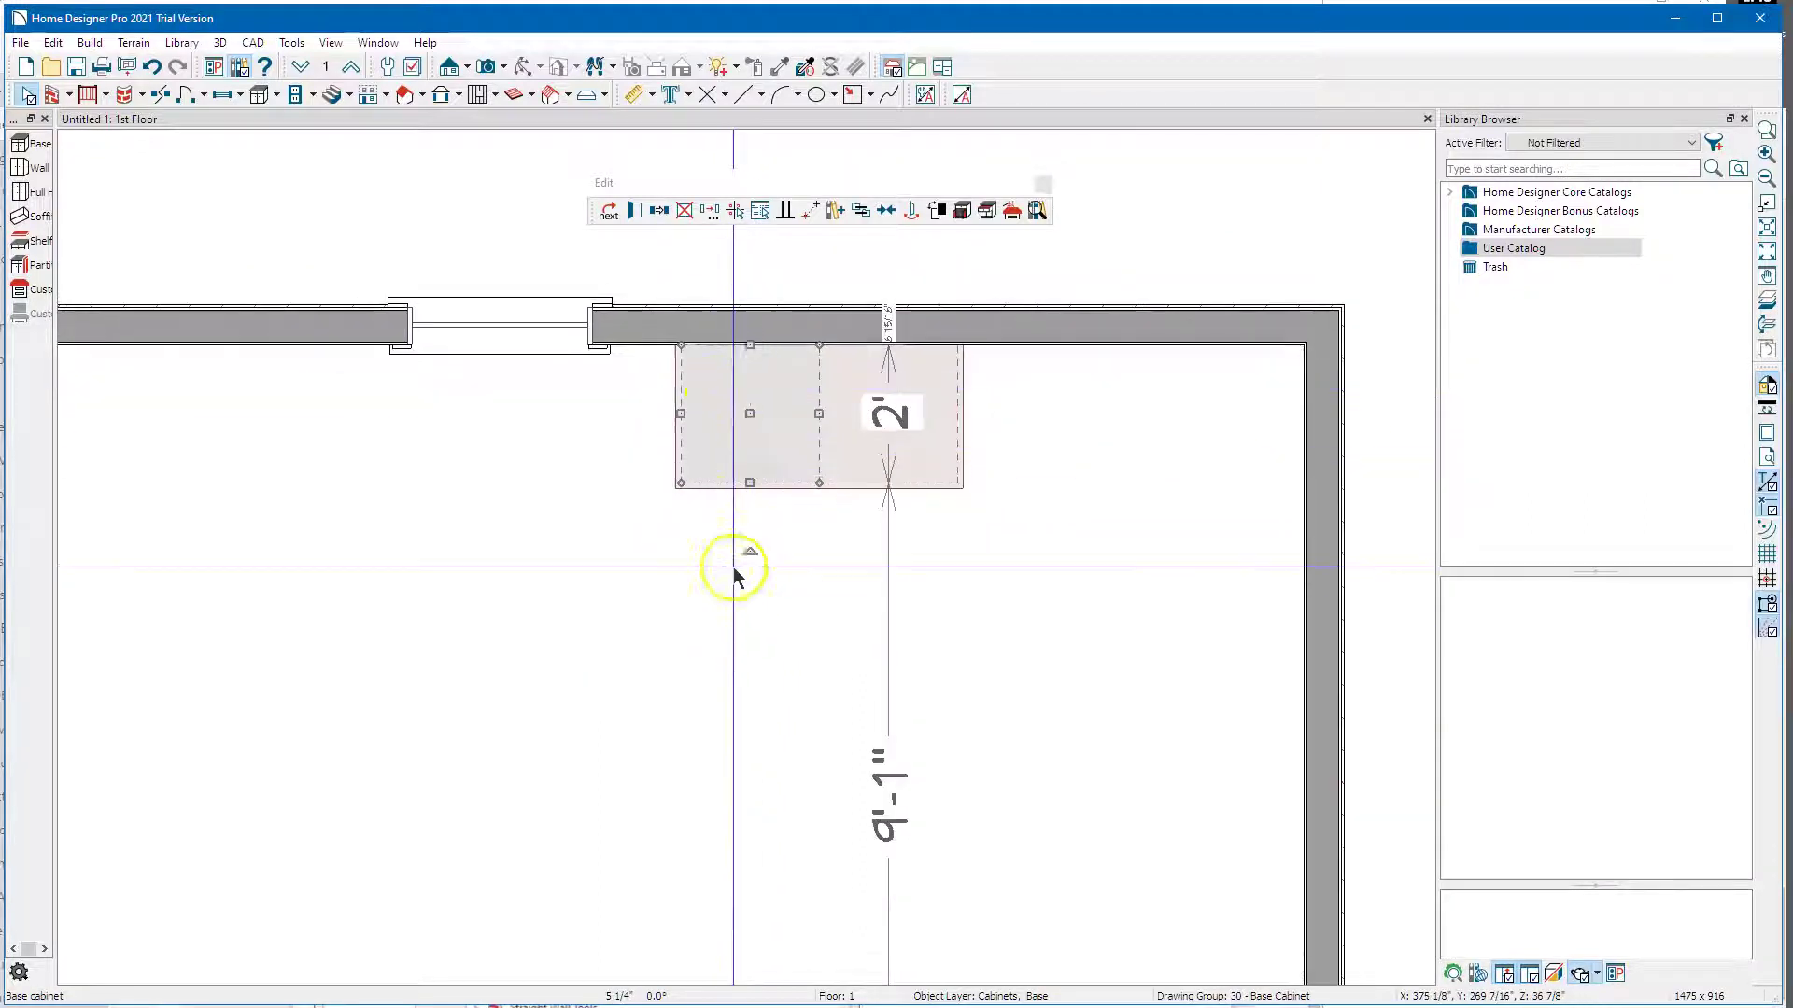
pyautogui.click(739, 470)
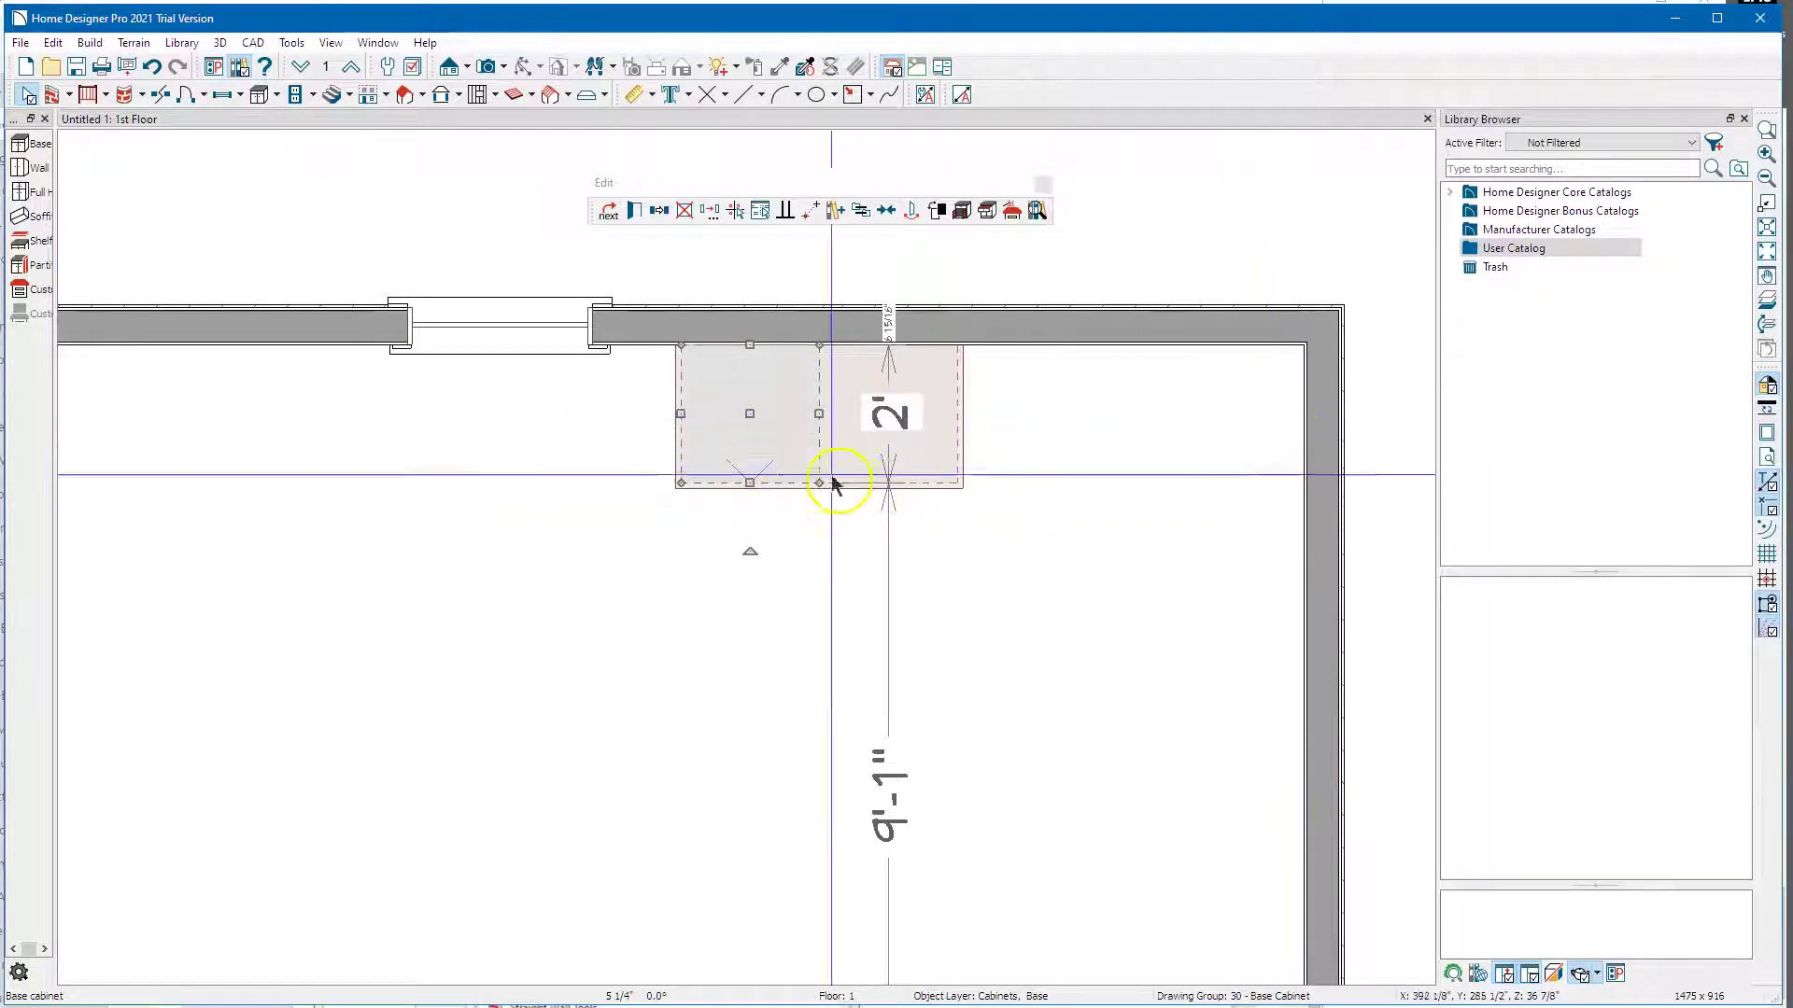
# - Move the left base cabinet along the upper wall to the other side of the window
pyautogui.scroll(-1, 972, 540)
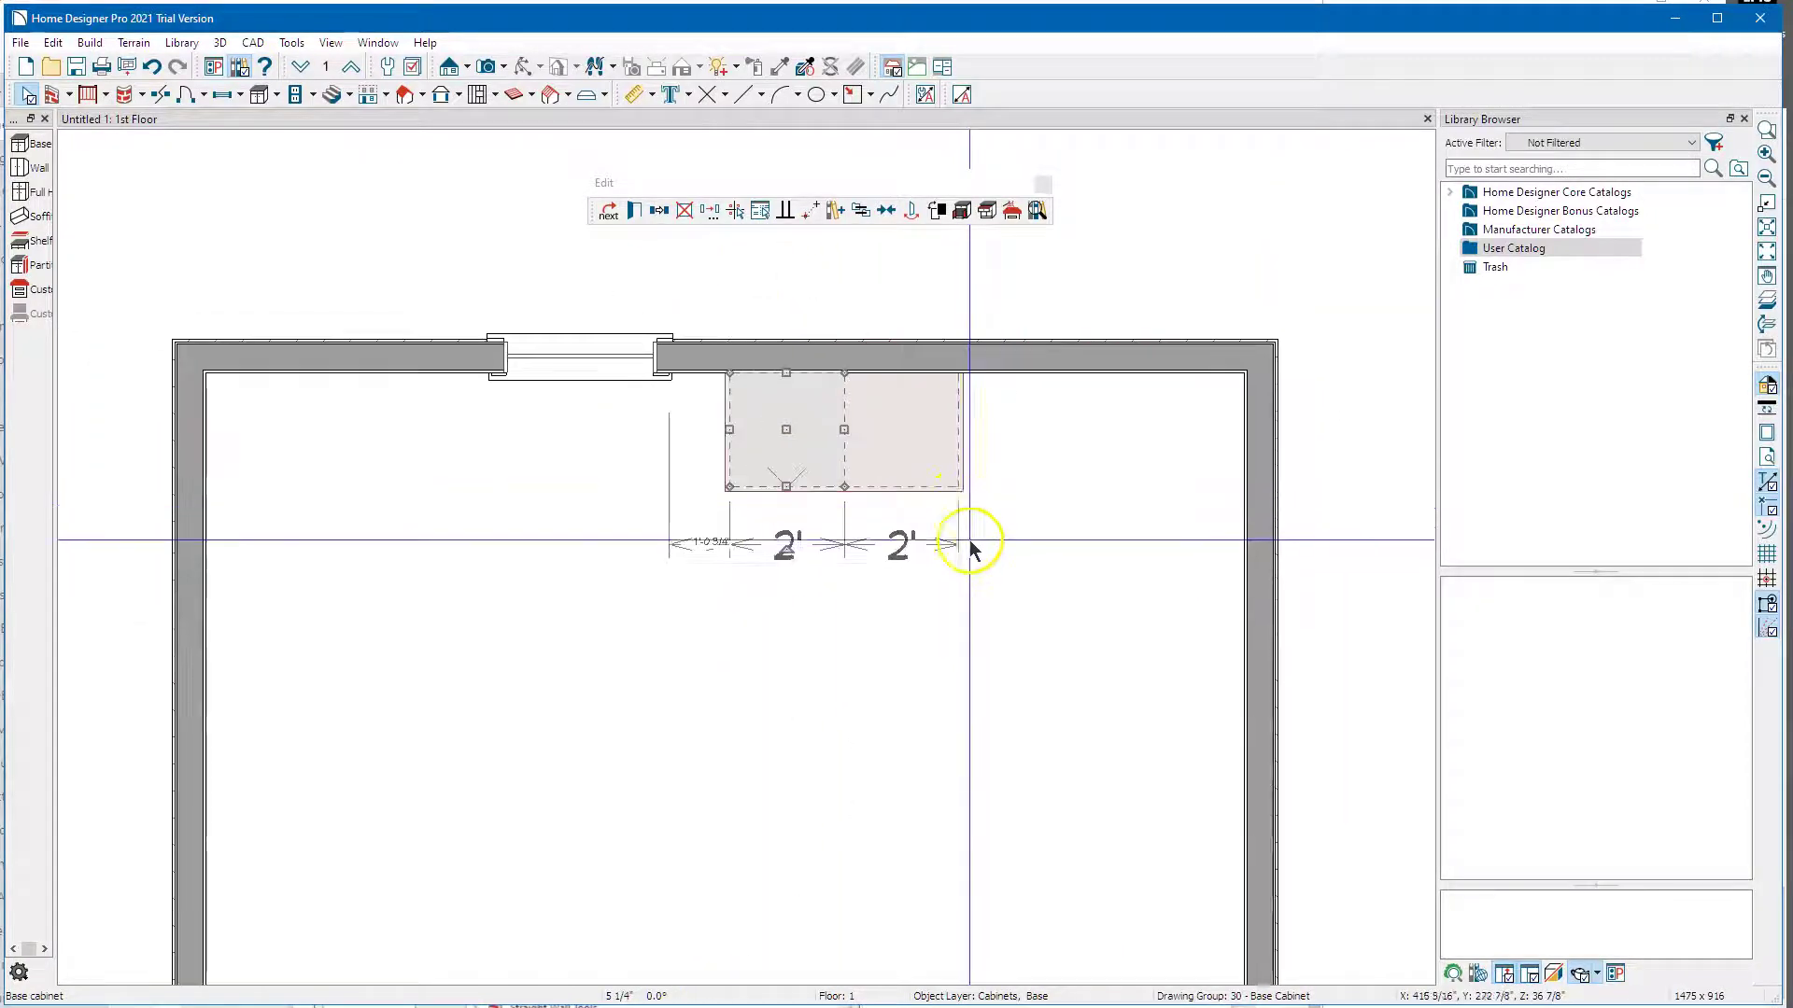
pyautogui.scroll(-1, 962, 546)
pyautogui.scroll(1, 603, 517)
pyautogui.scroll(1, 654, 518)
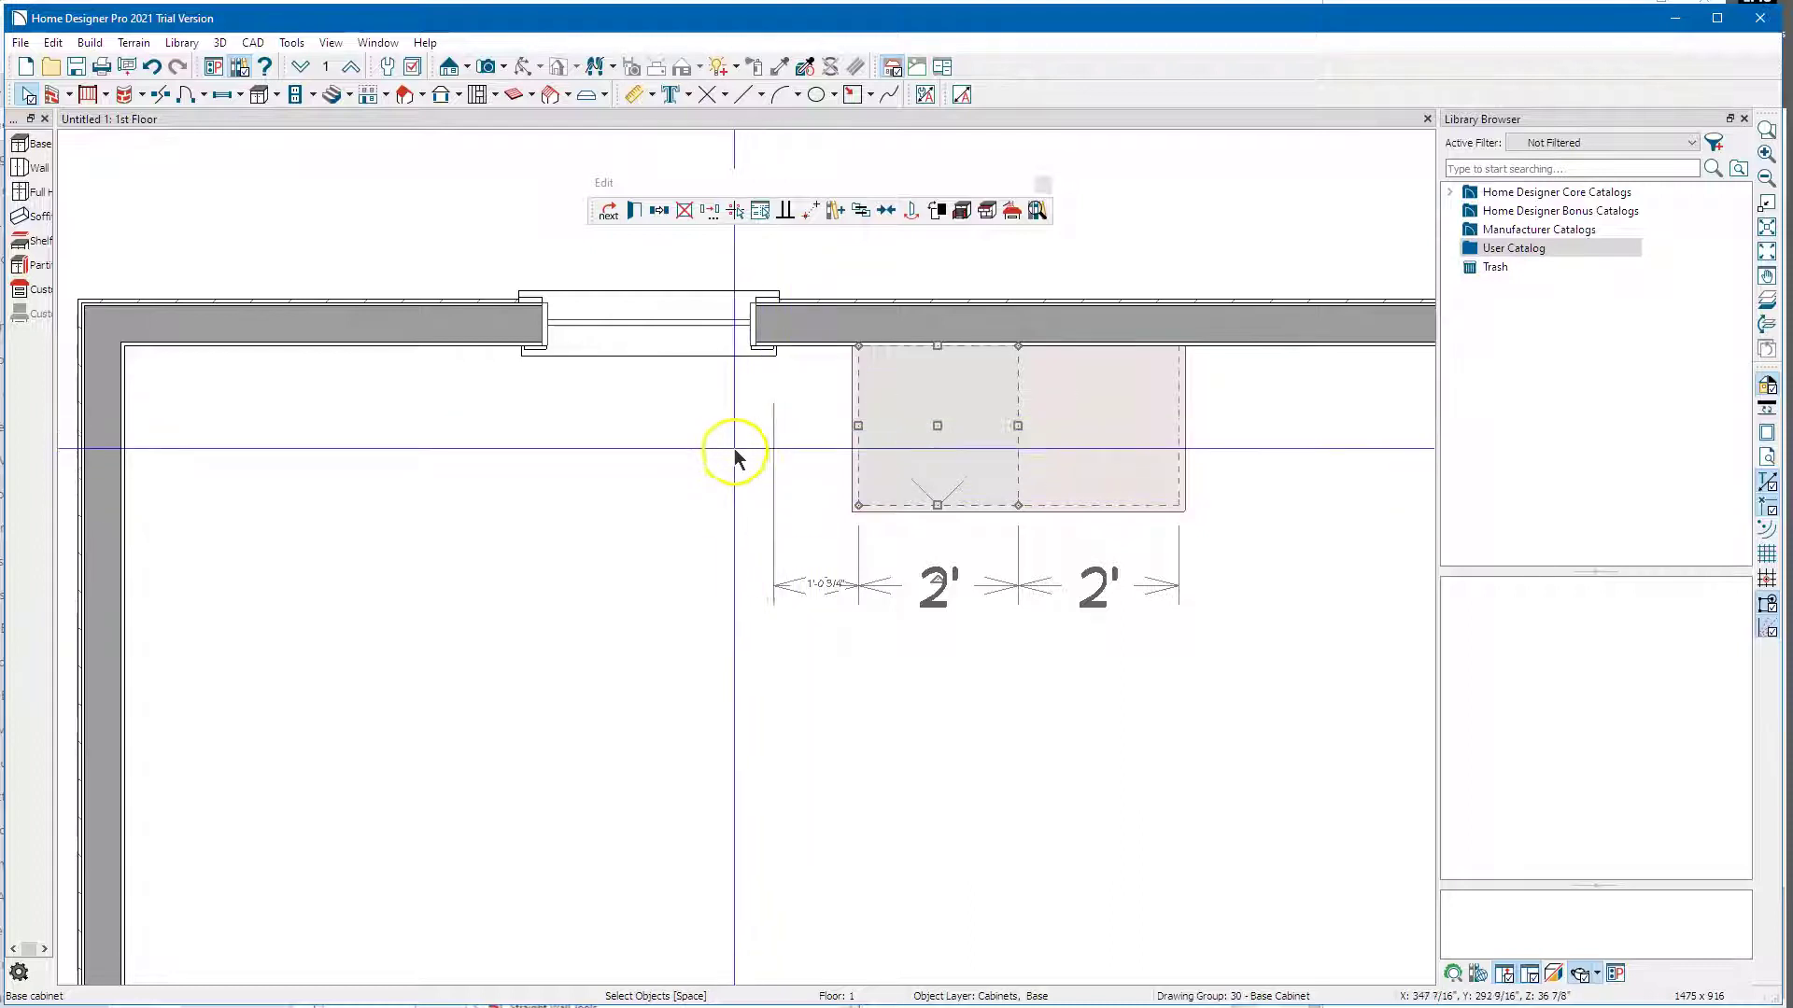
pyautogui.scroll(-1, 887, 392)
pyautogui.scroll(-1, 887, 393)
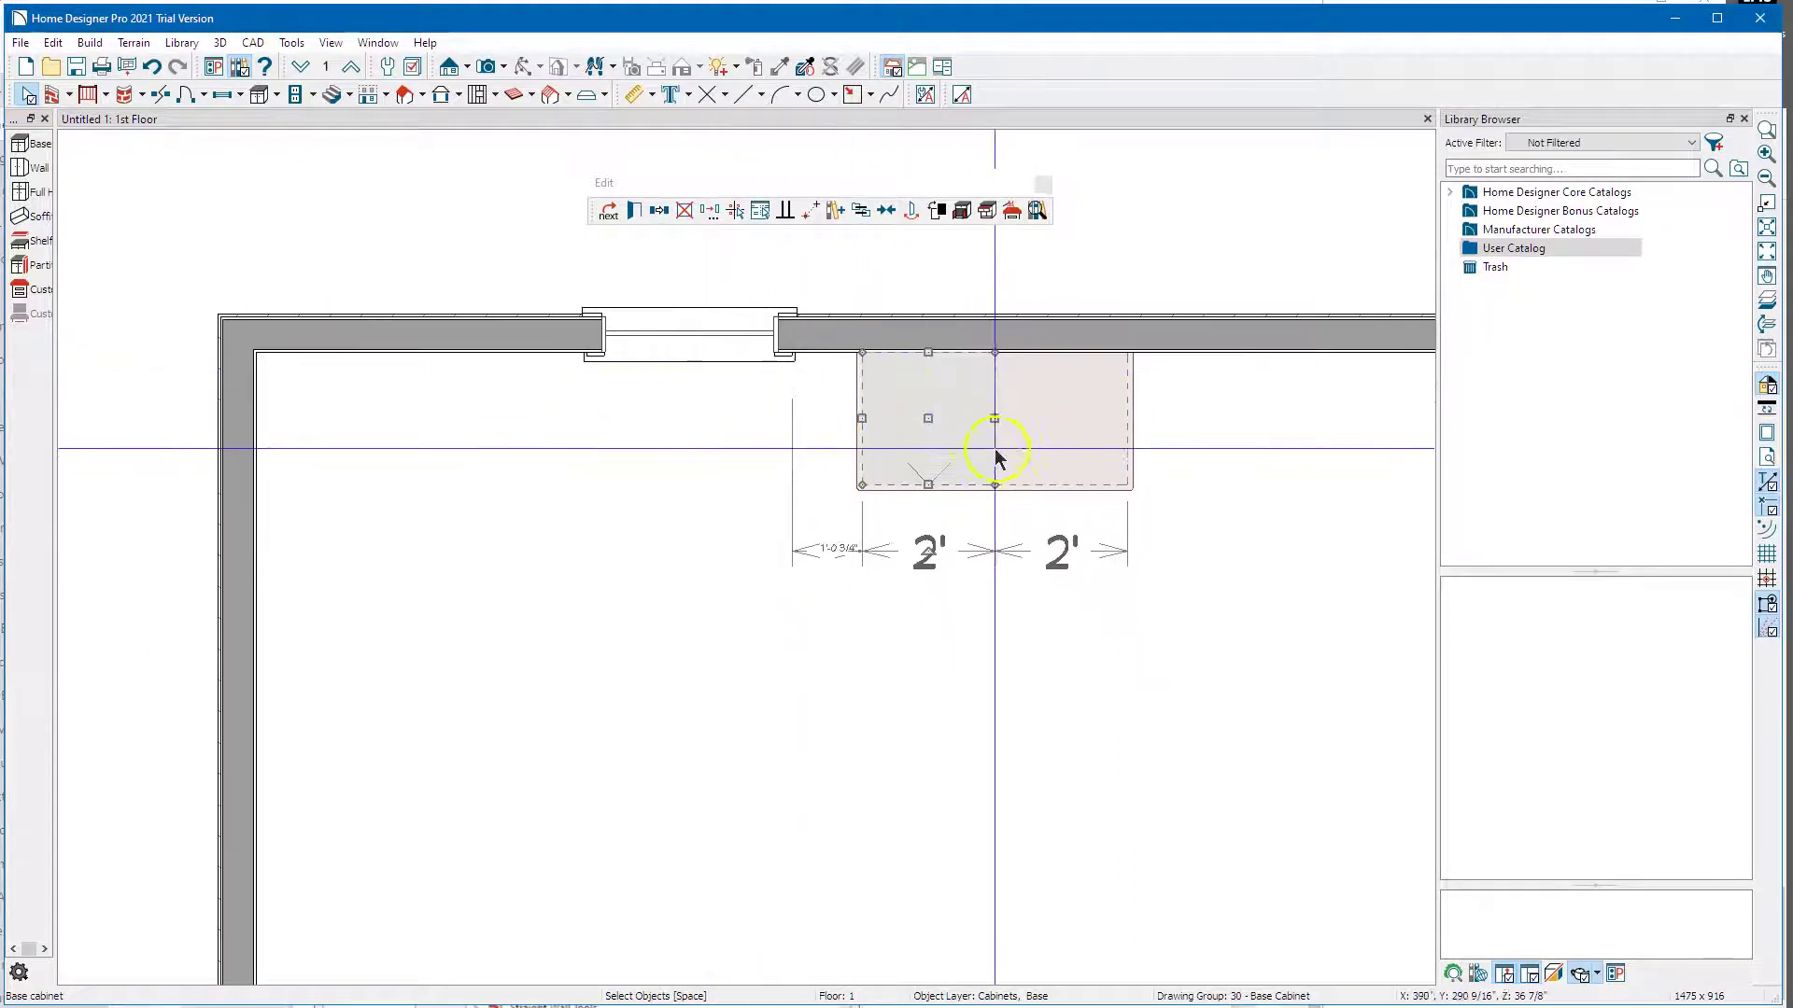
pyautogui.scroll(-1, 829, 439)
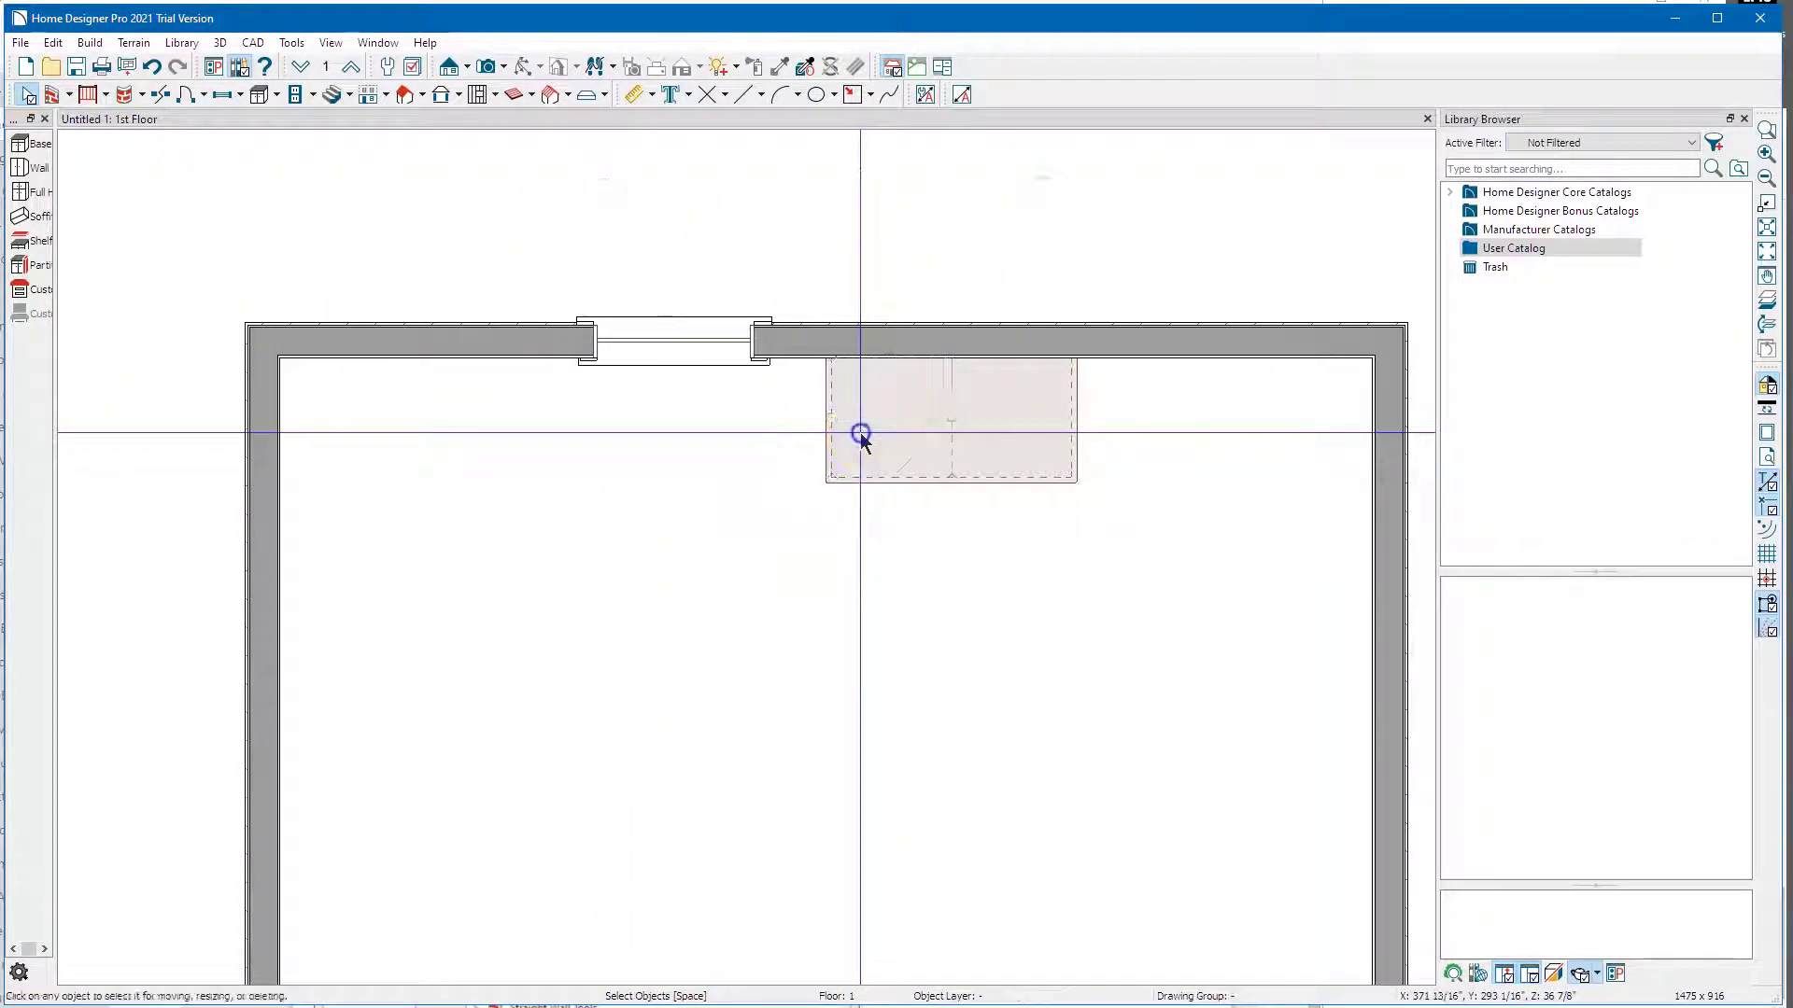
pyautogui.moveTo(890, 418); pyautogui.dragTo(527, 430)
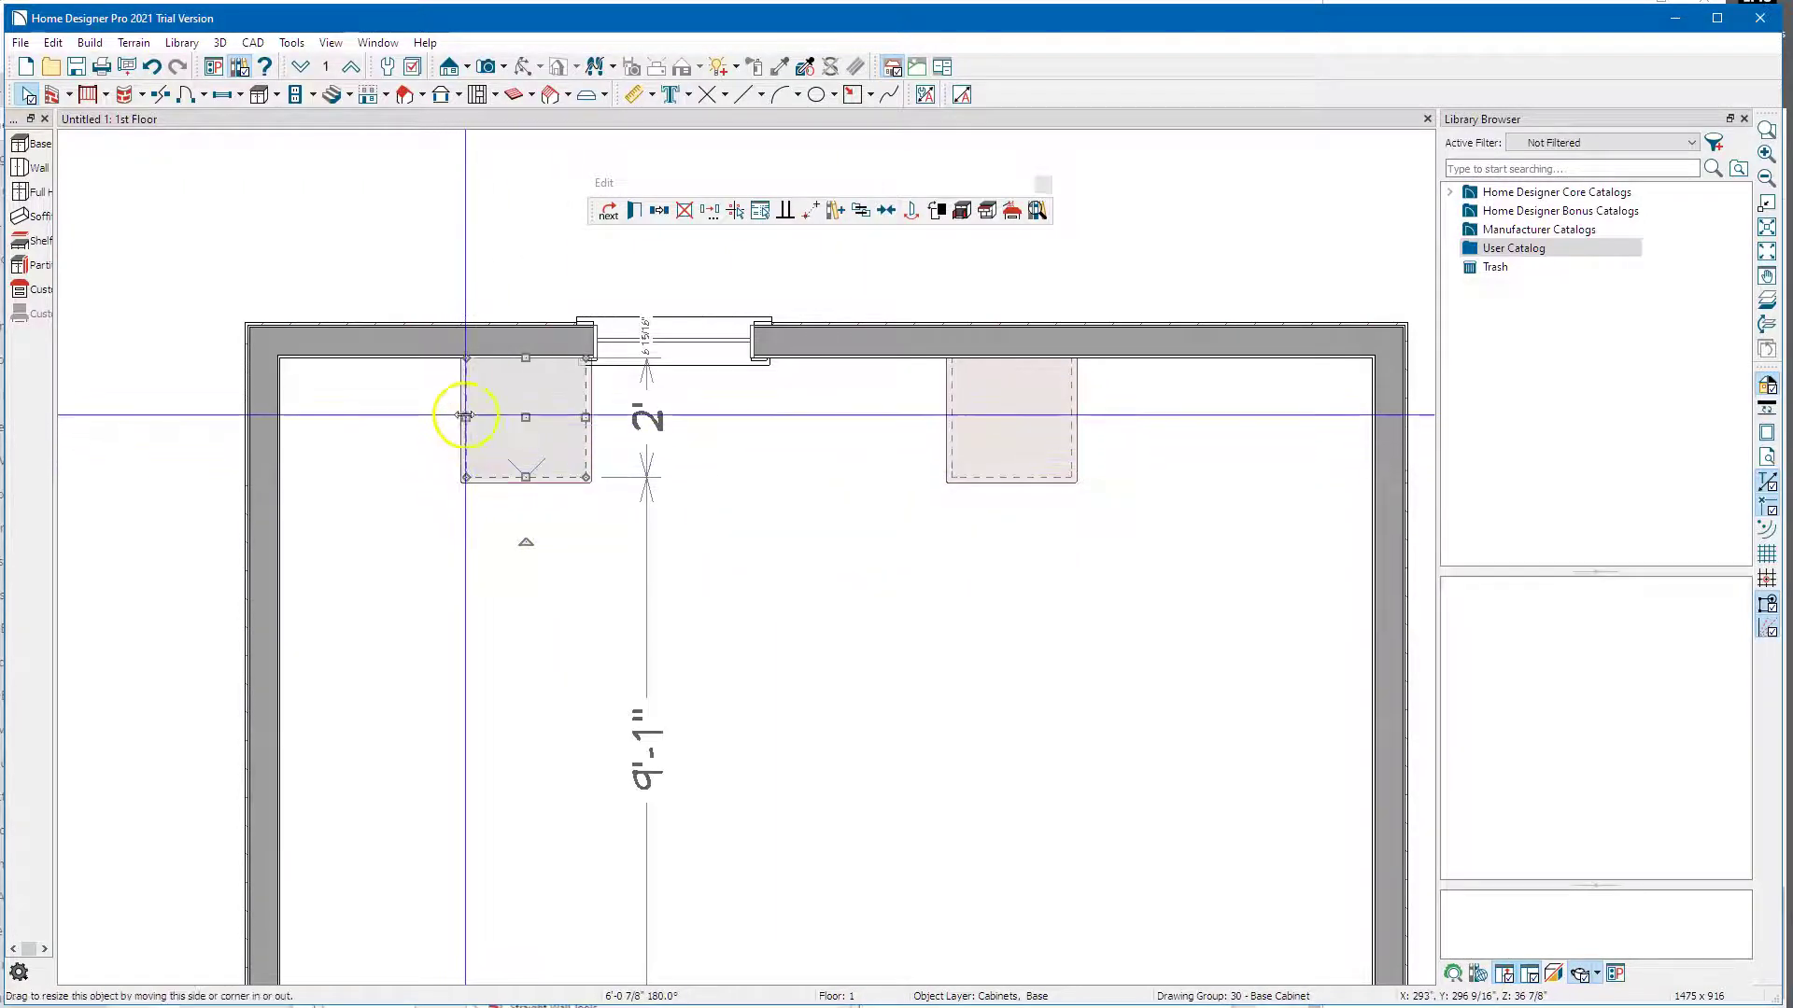
# - Set the distance between the left wall and the base cabinet left of the window to 3'
pyautogui.click(385, 541)
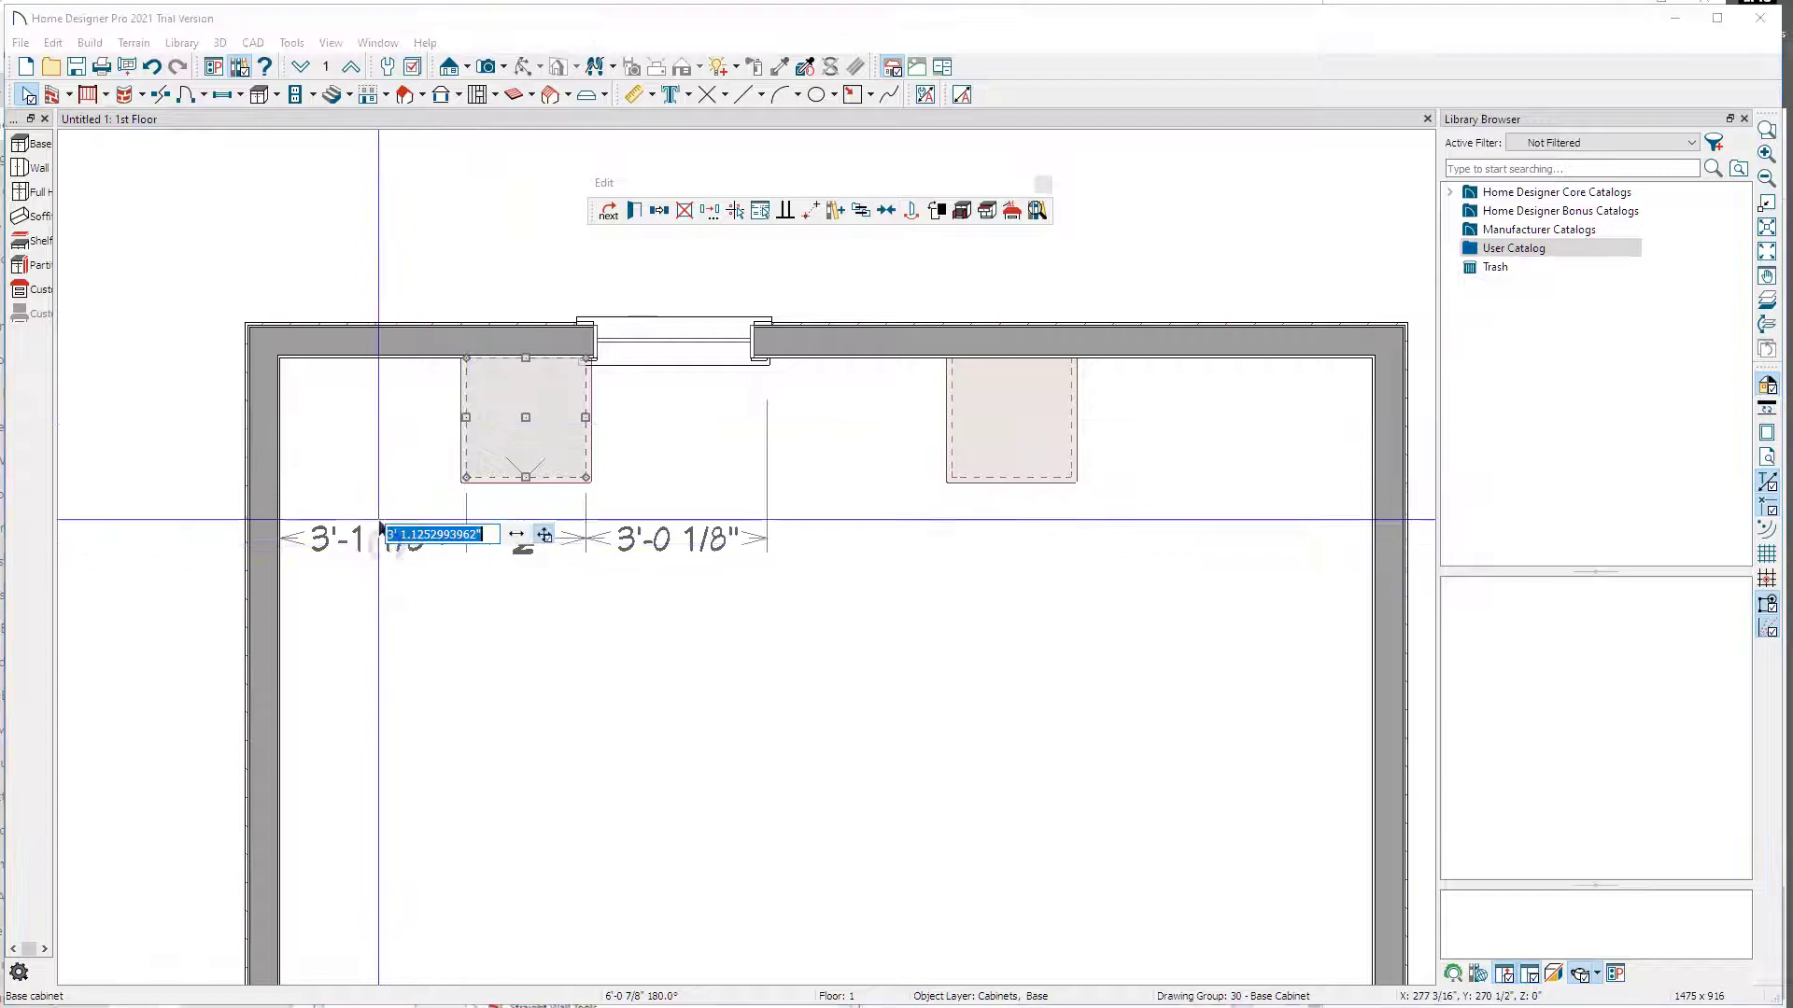
pyautogui.press('Return')
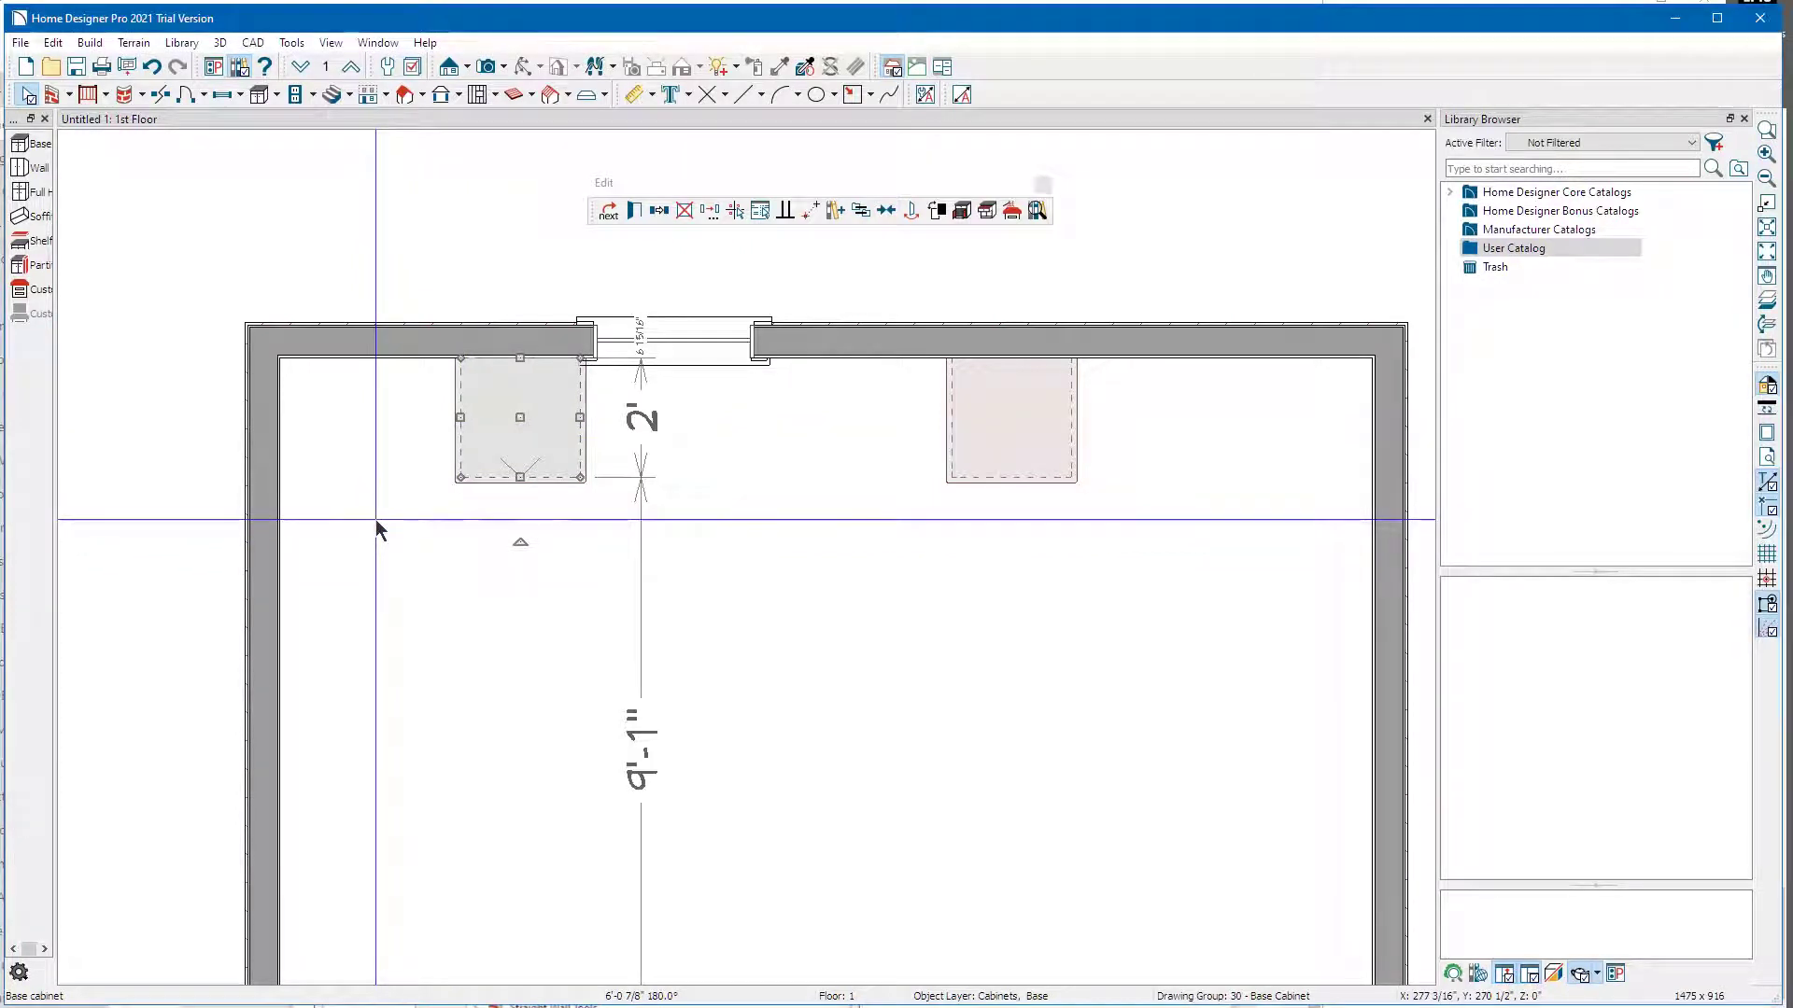
pyautogui.click(342, 612)
# - Nudge the base cabinet beside the window 3" to the left along the wall
pyautogui.scroll(5, 331, 617)
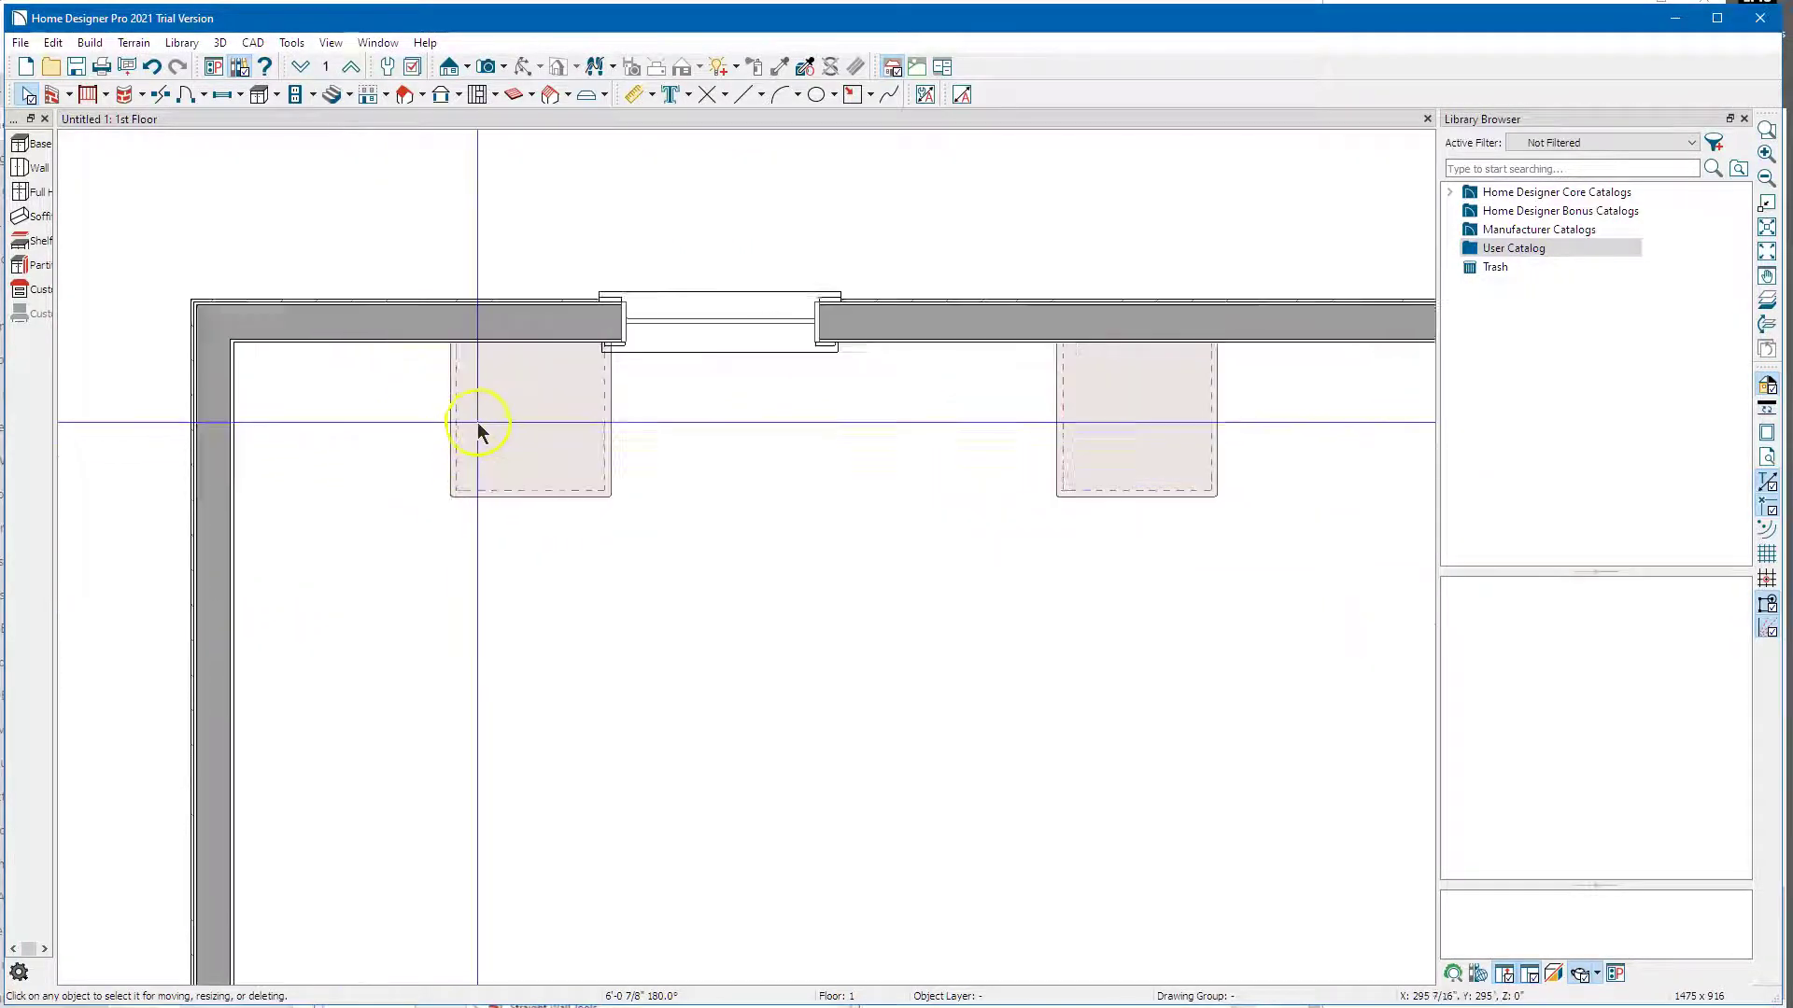
pyautogui.click(607, 438)
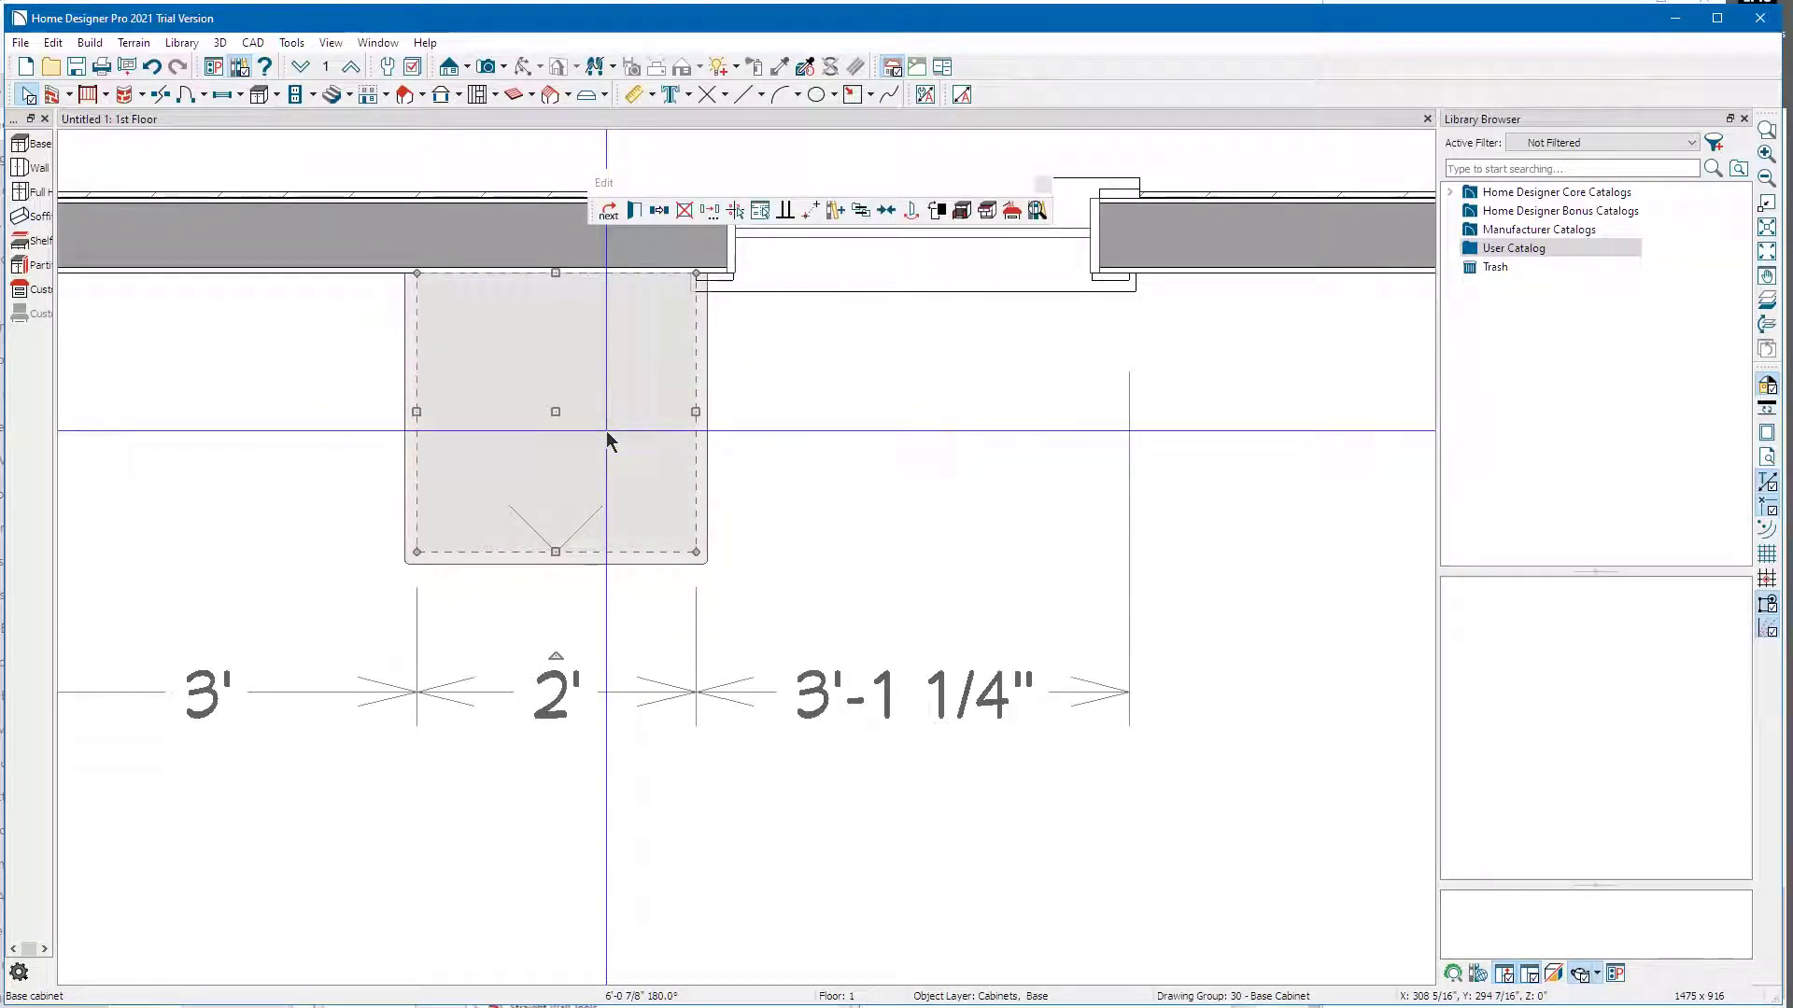
pyautogui.press('Left')
pyautogui.press('Left')
pyautogui.press('Left')
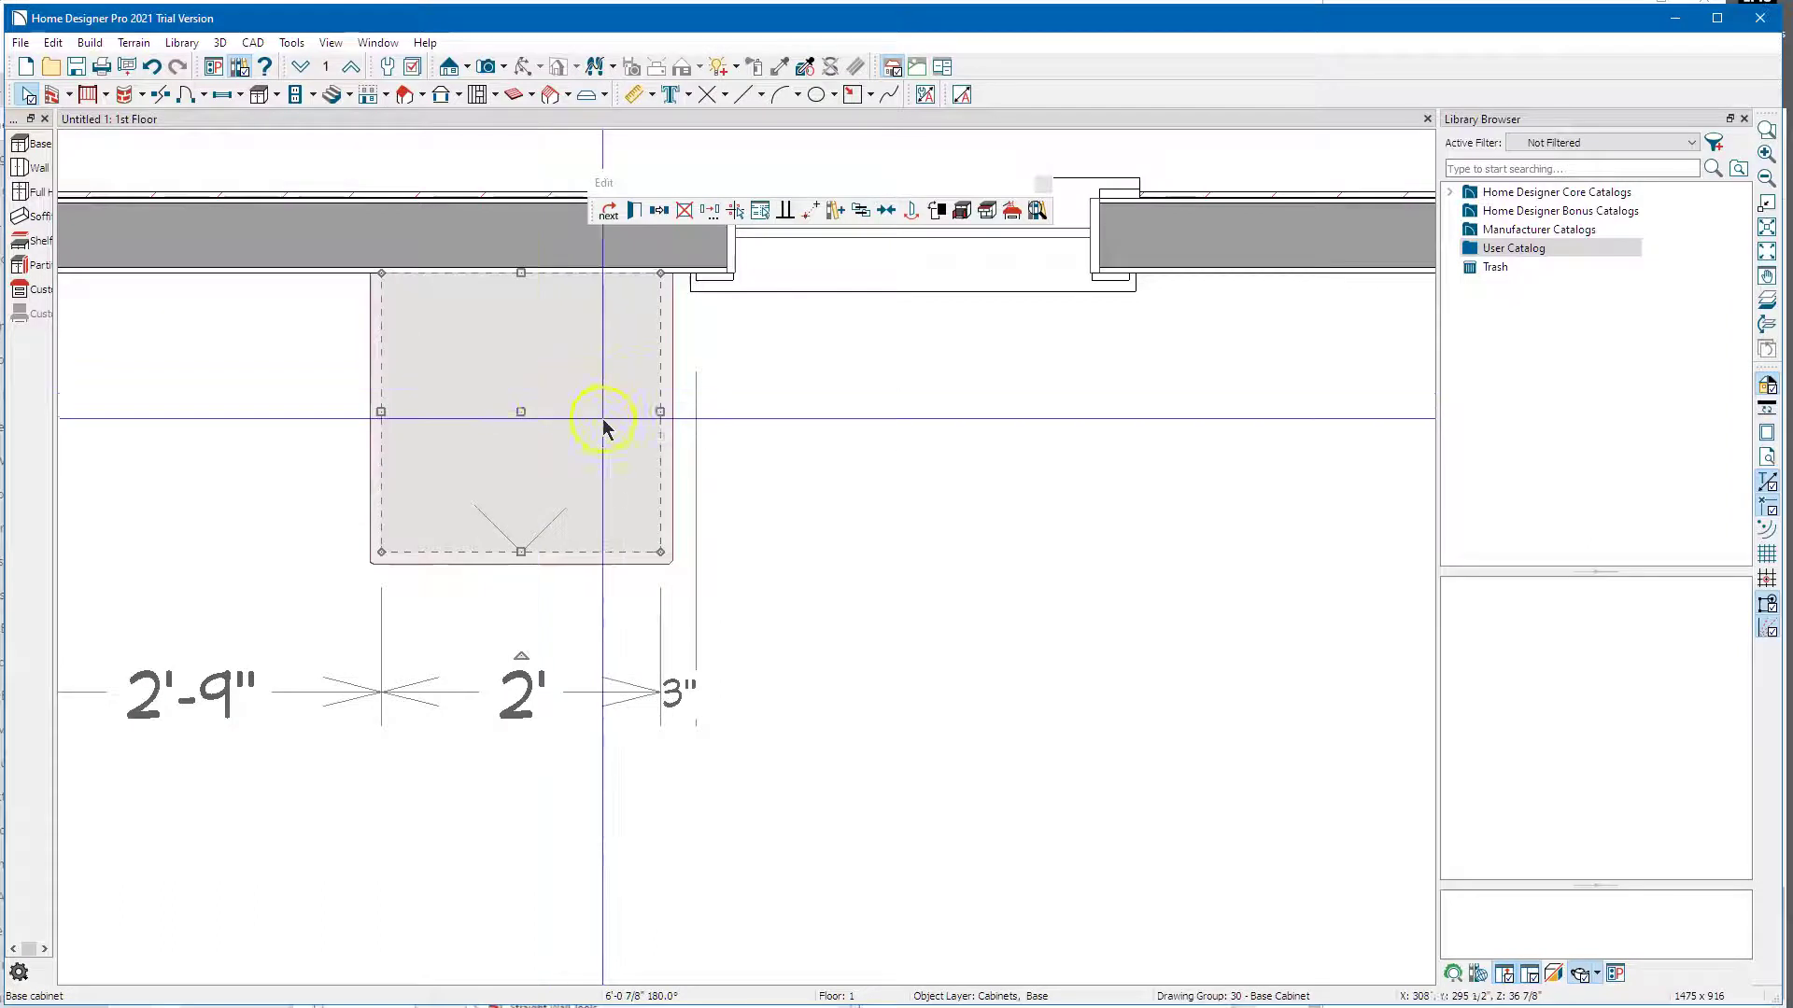
# - Set the gap between the left base cabinet and the window to 2" and deselect the cabinet
pyautogui.click(675, 702)
pyautogui.press('Return')
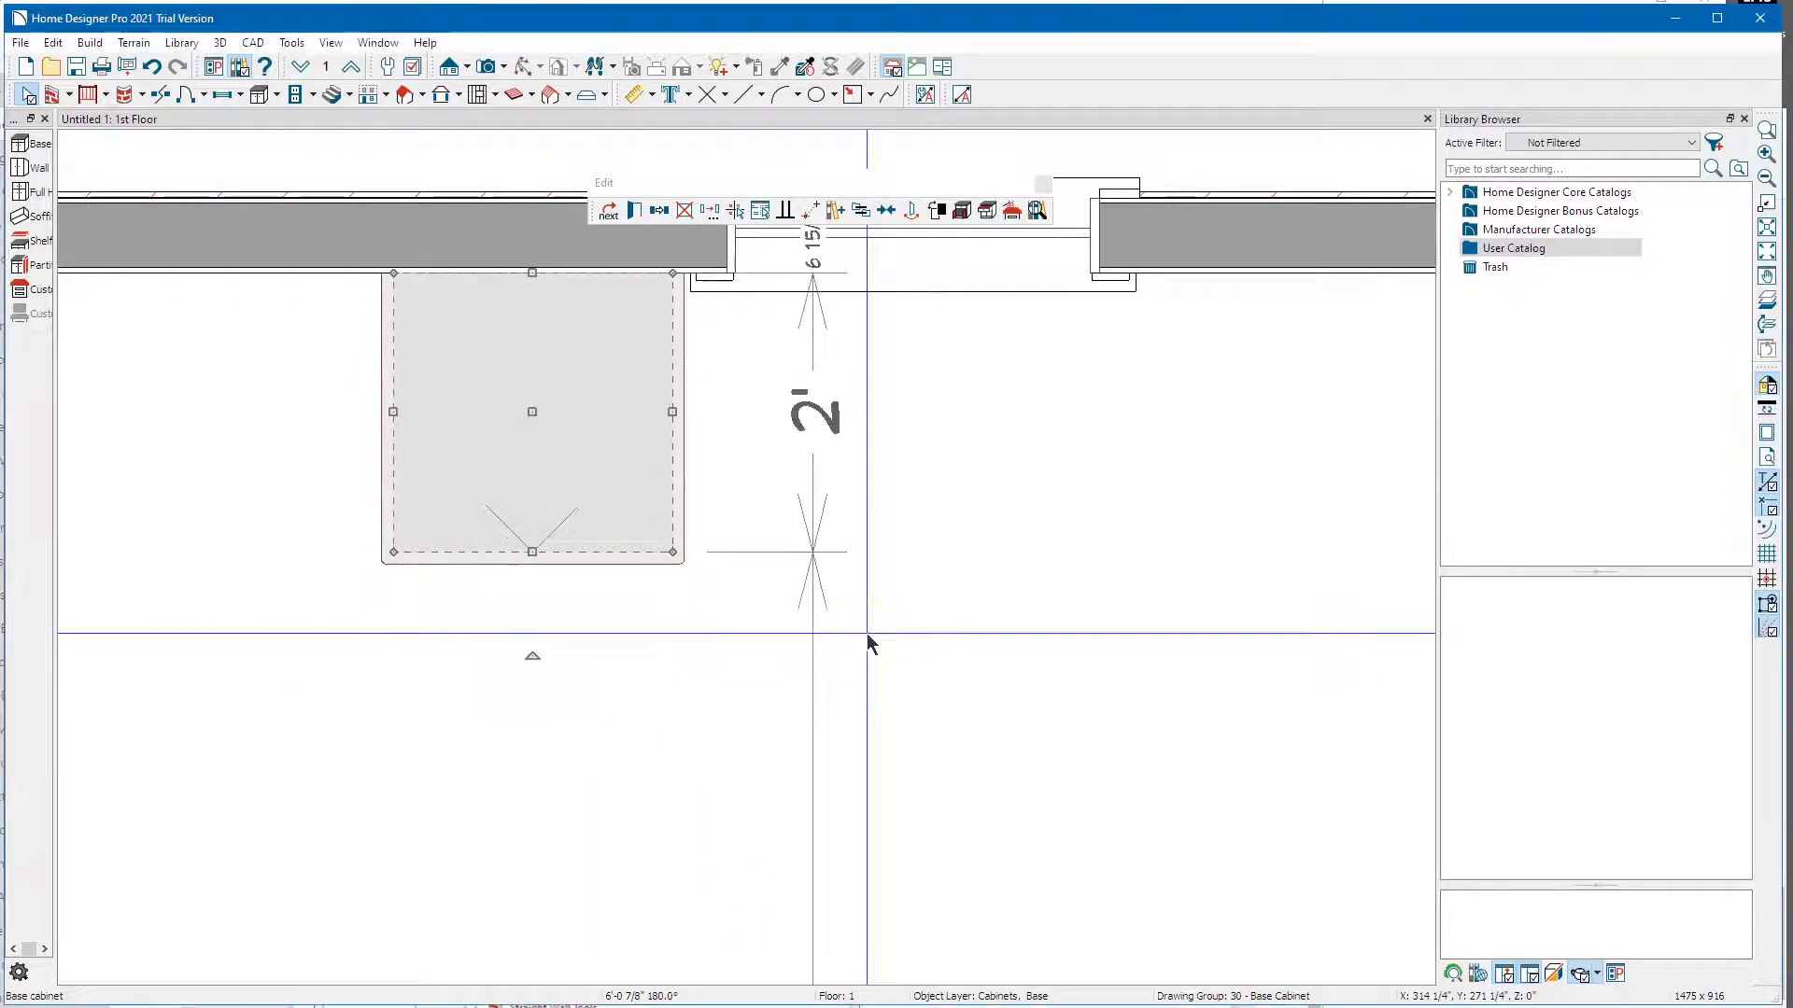
pyautogui.press('Escape')
# - Generate automatic interior dimensions for the room, its window and both base cabinets
pyautogui.scroll(-4, 656, 378)
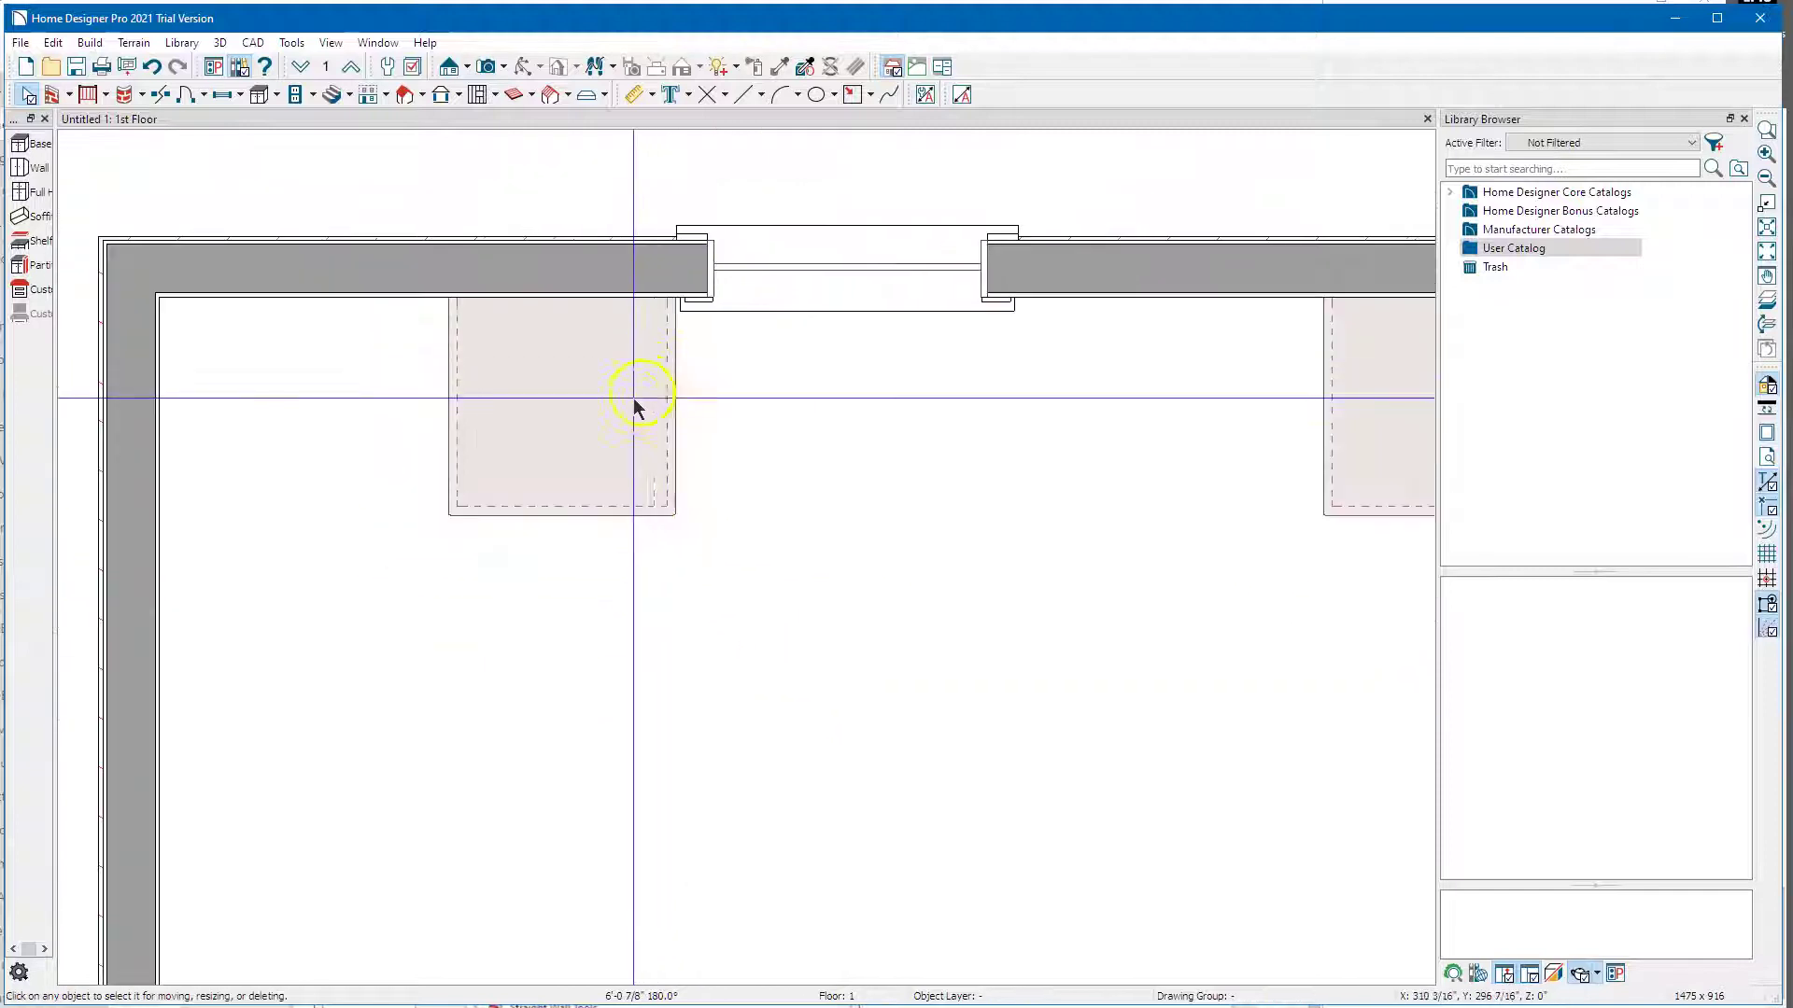
pyautogui.scroll(-3, 508, 452)
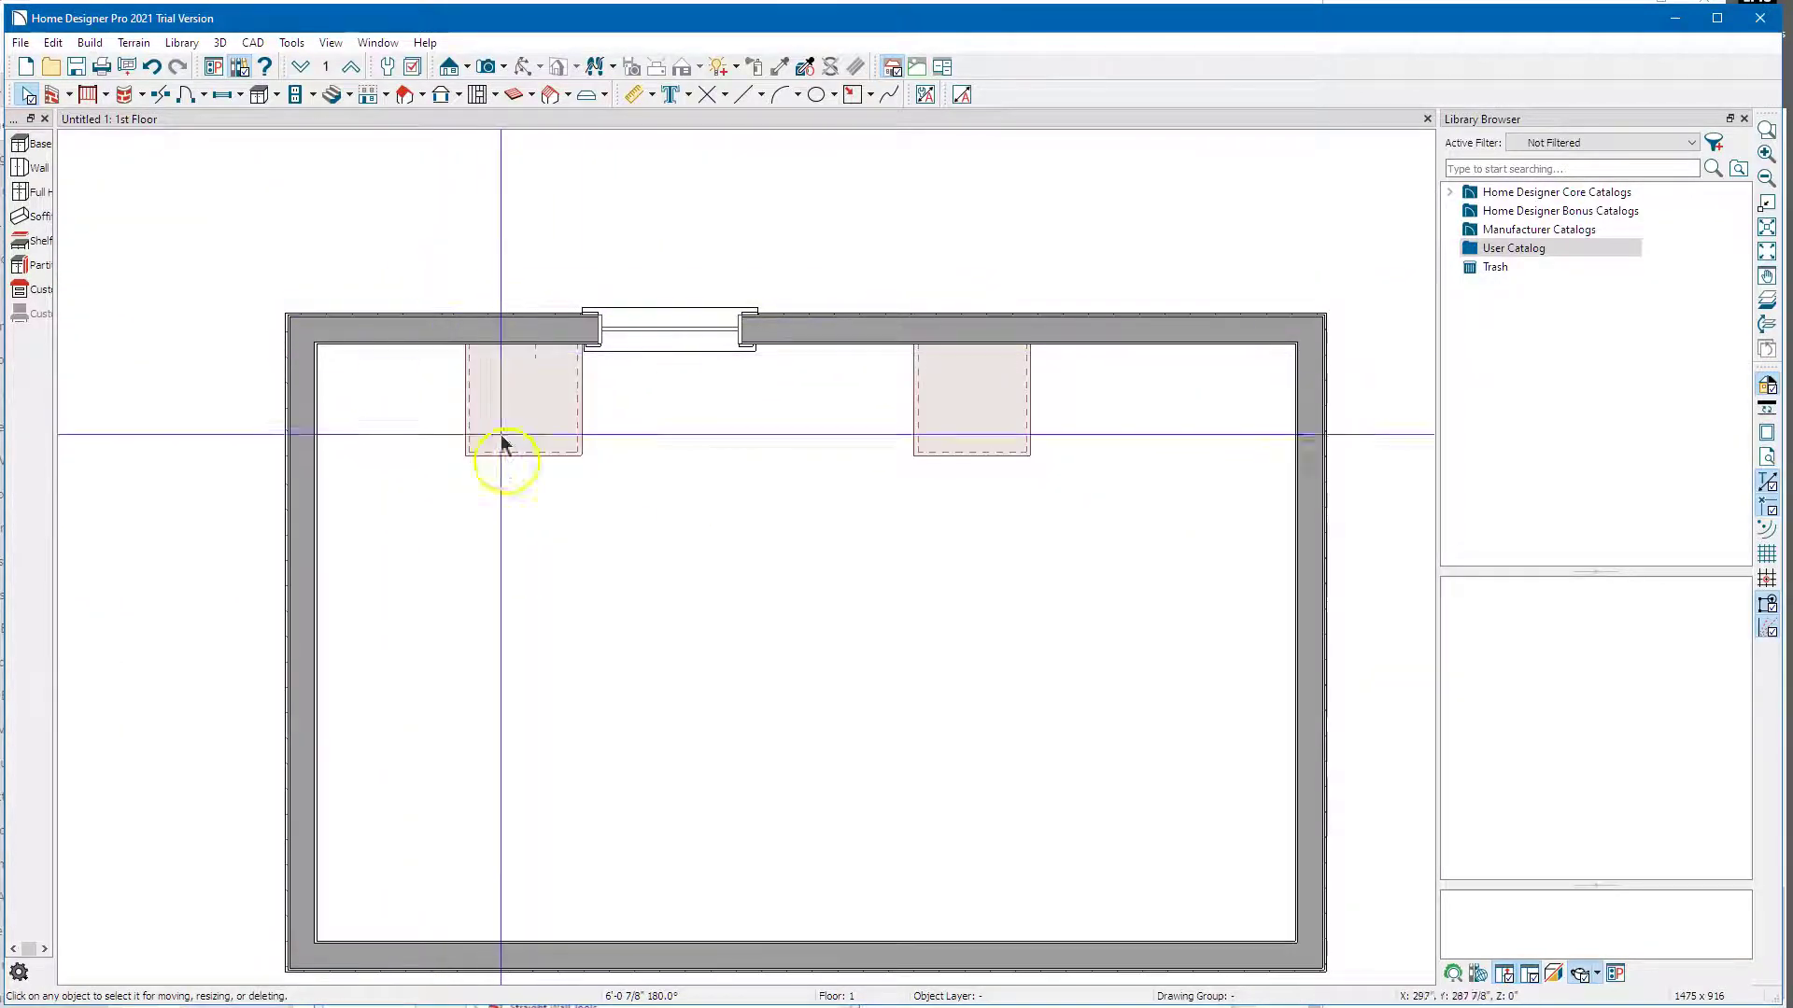
pyautogui.click(961, 96)
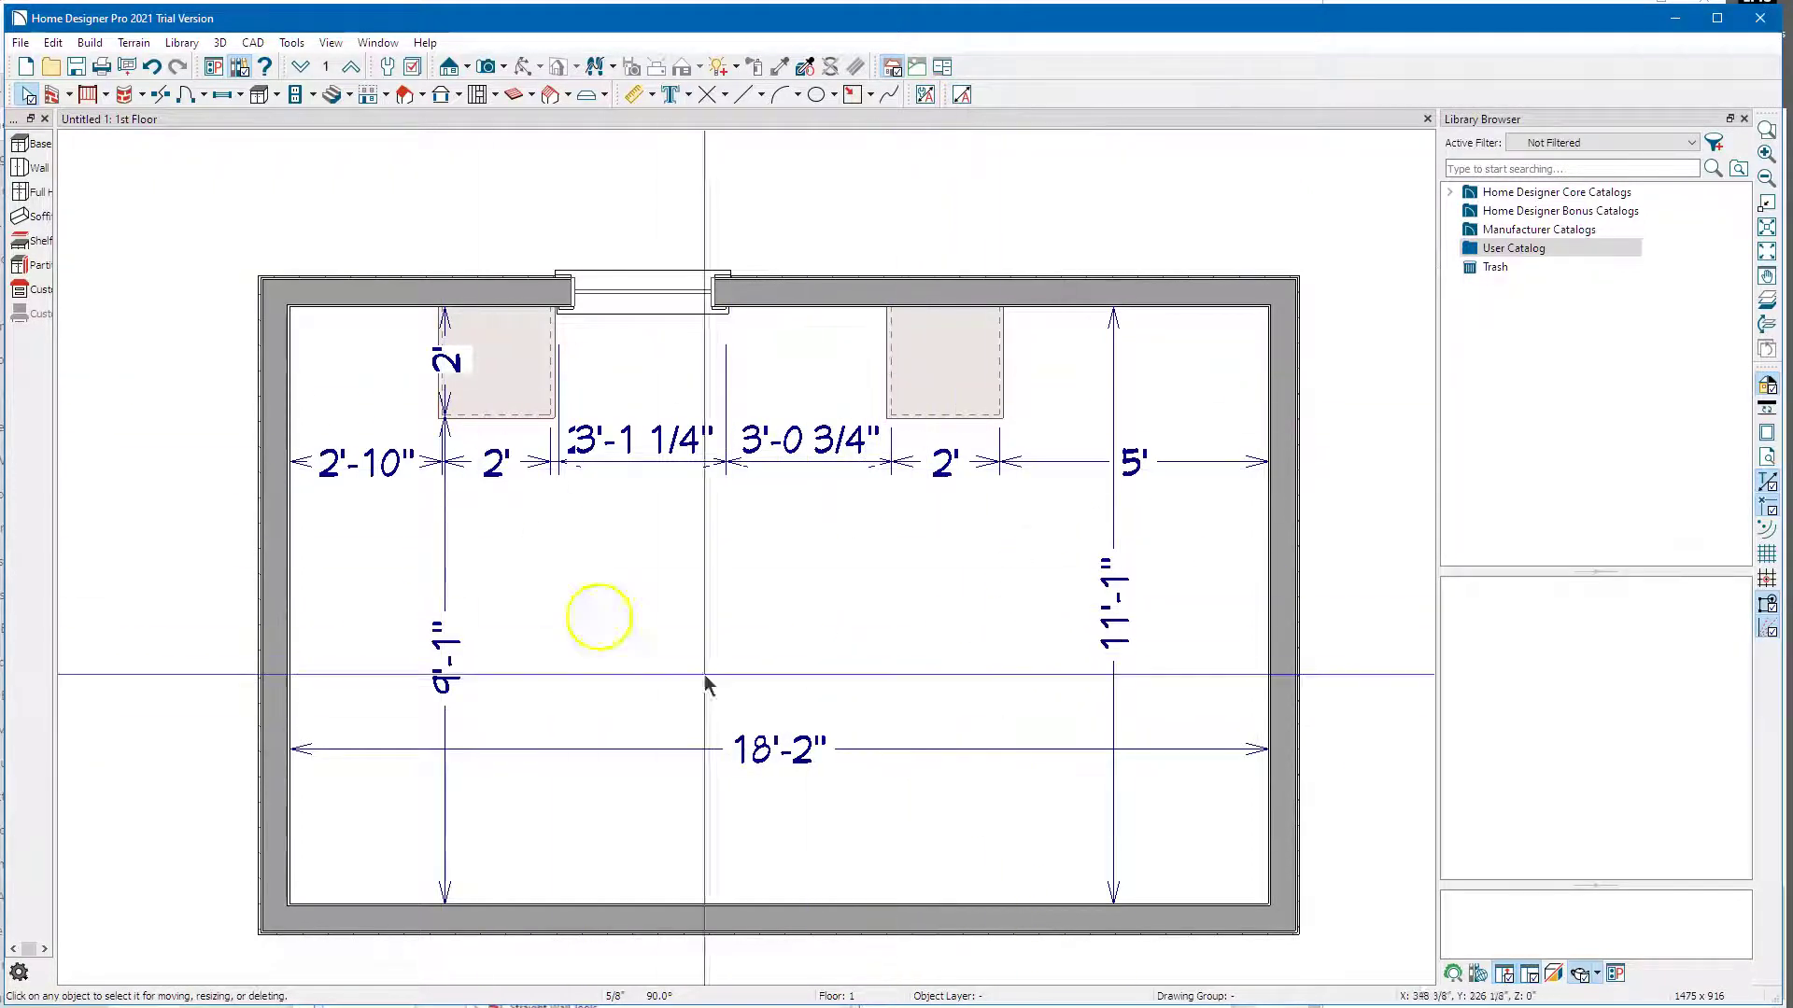
# - Delete the automatic dimension spanning the full interior width of the room
pyautogui.scroll(-1, 623, 452)
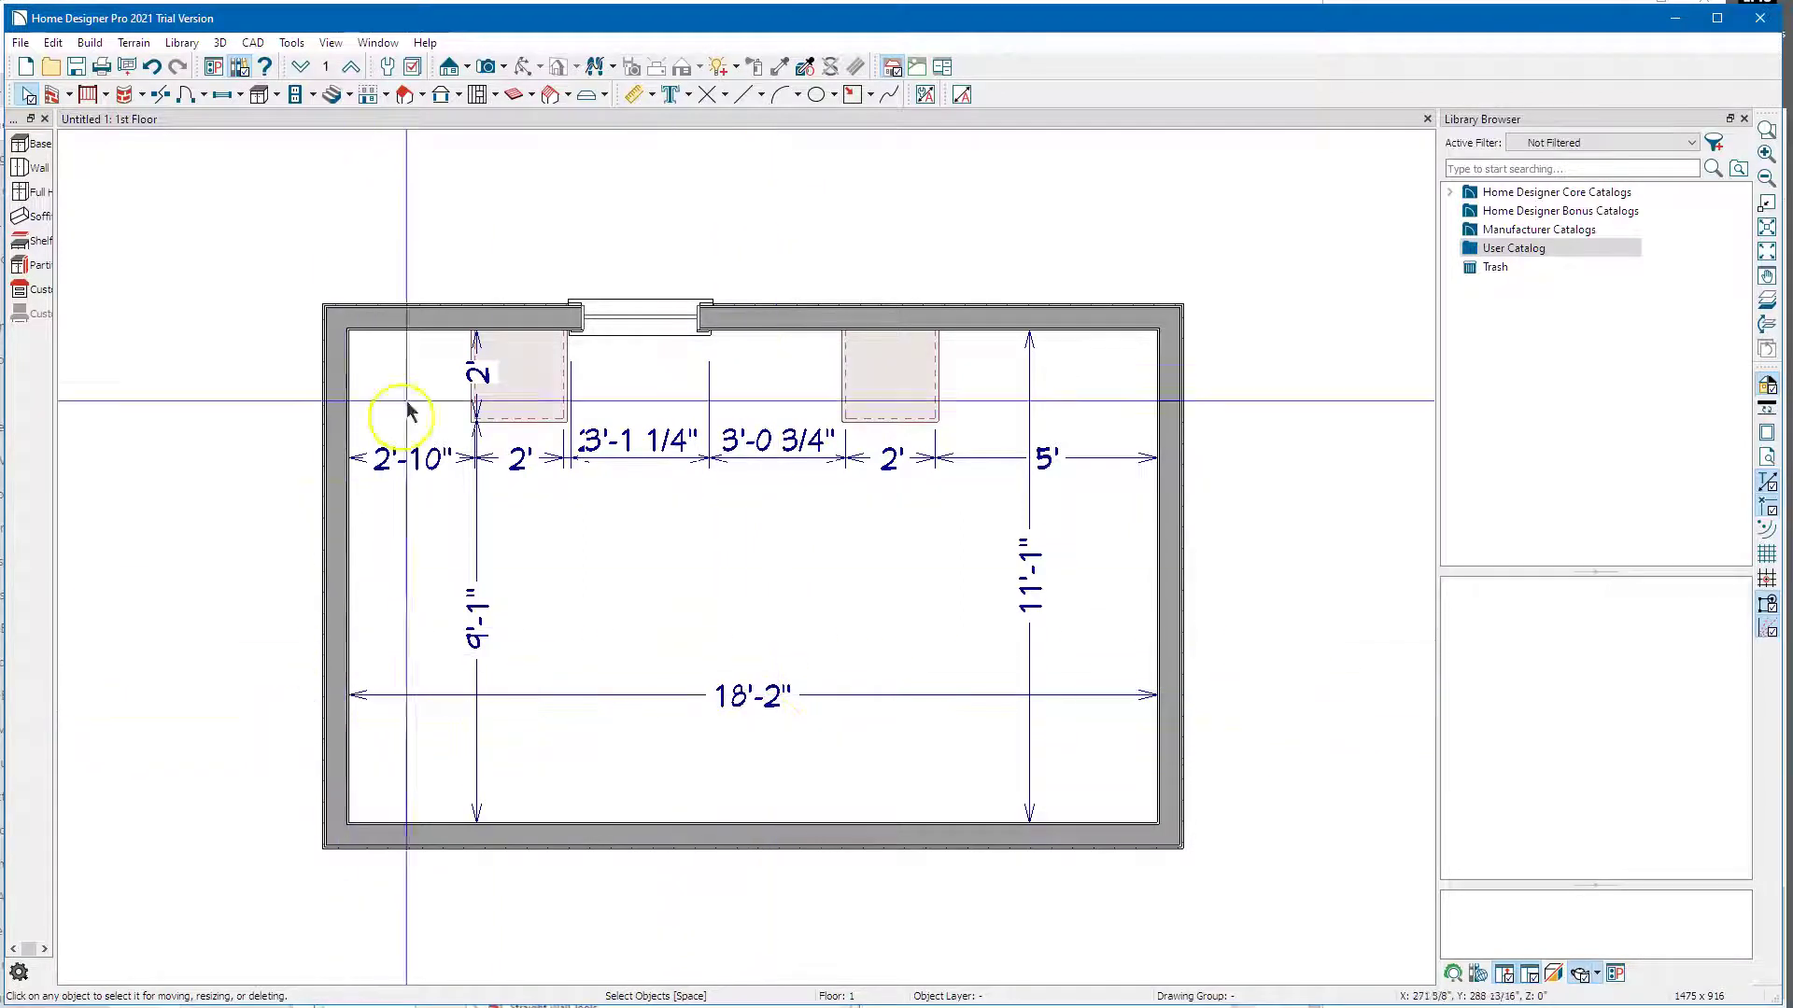
pyautogui.click(754, 696)
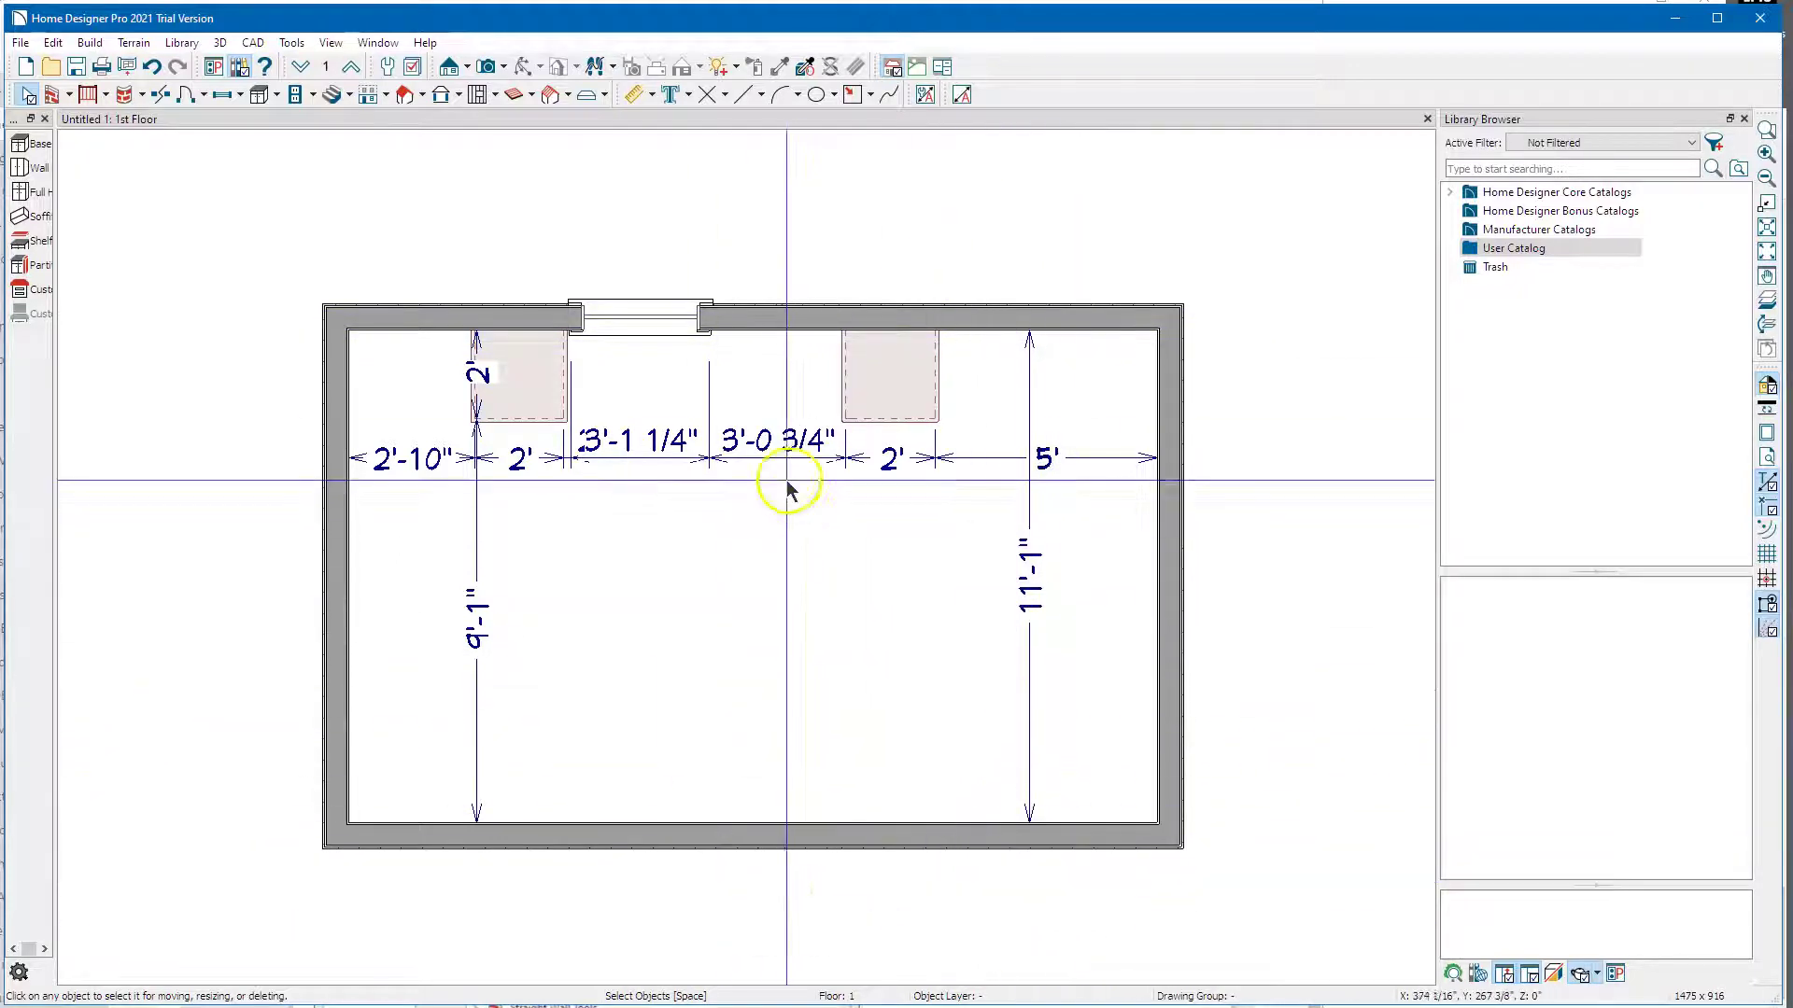
# - Move the bottom wall so its inside distance from the top wall is 11', and deselect it
pyautogui.scroll(-1, 789, 490)
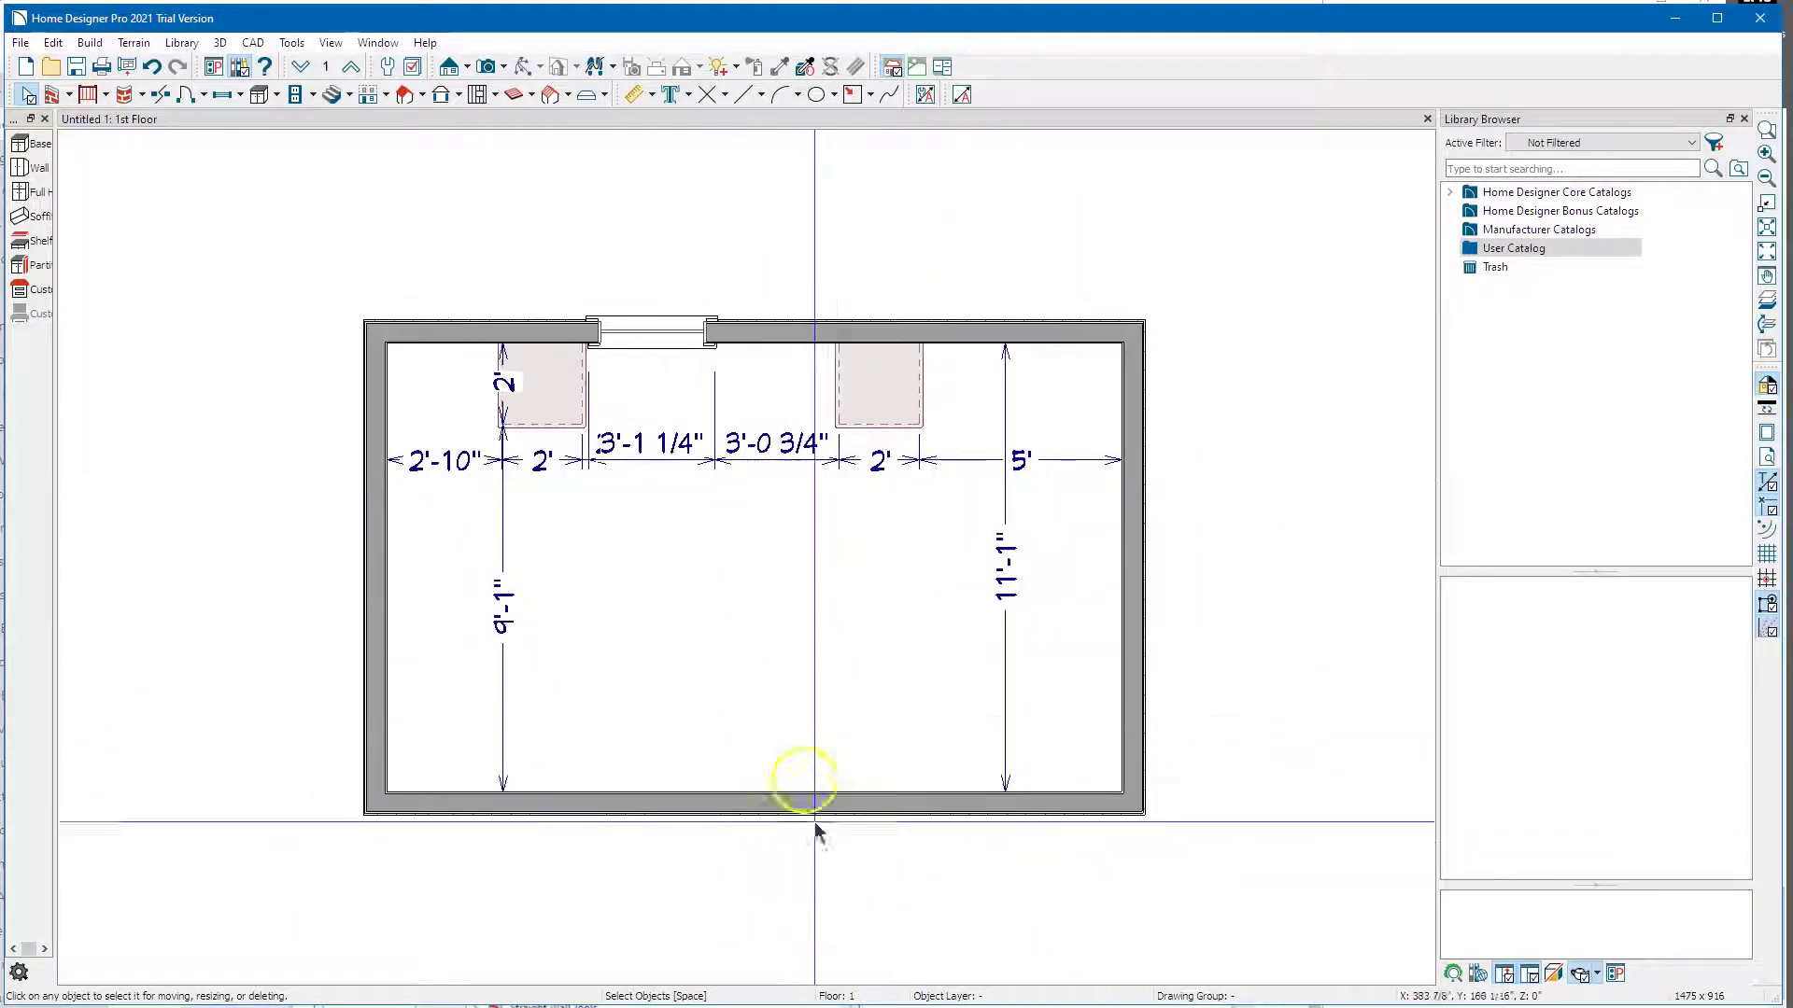
pyautogui.click(862, 801)
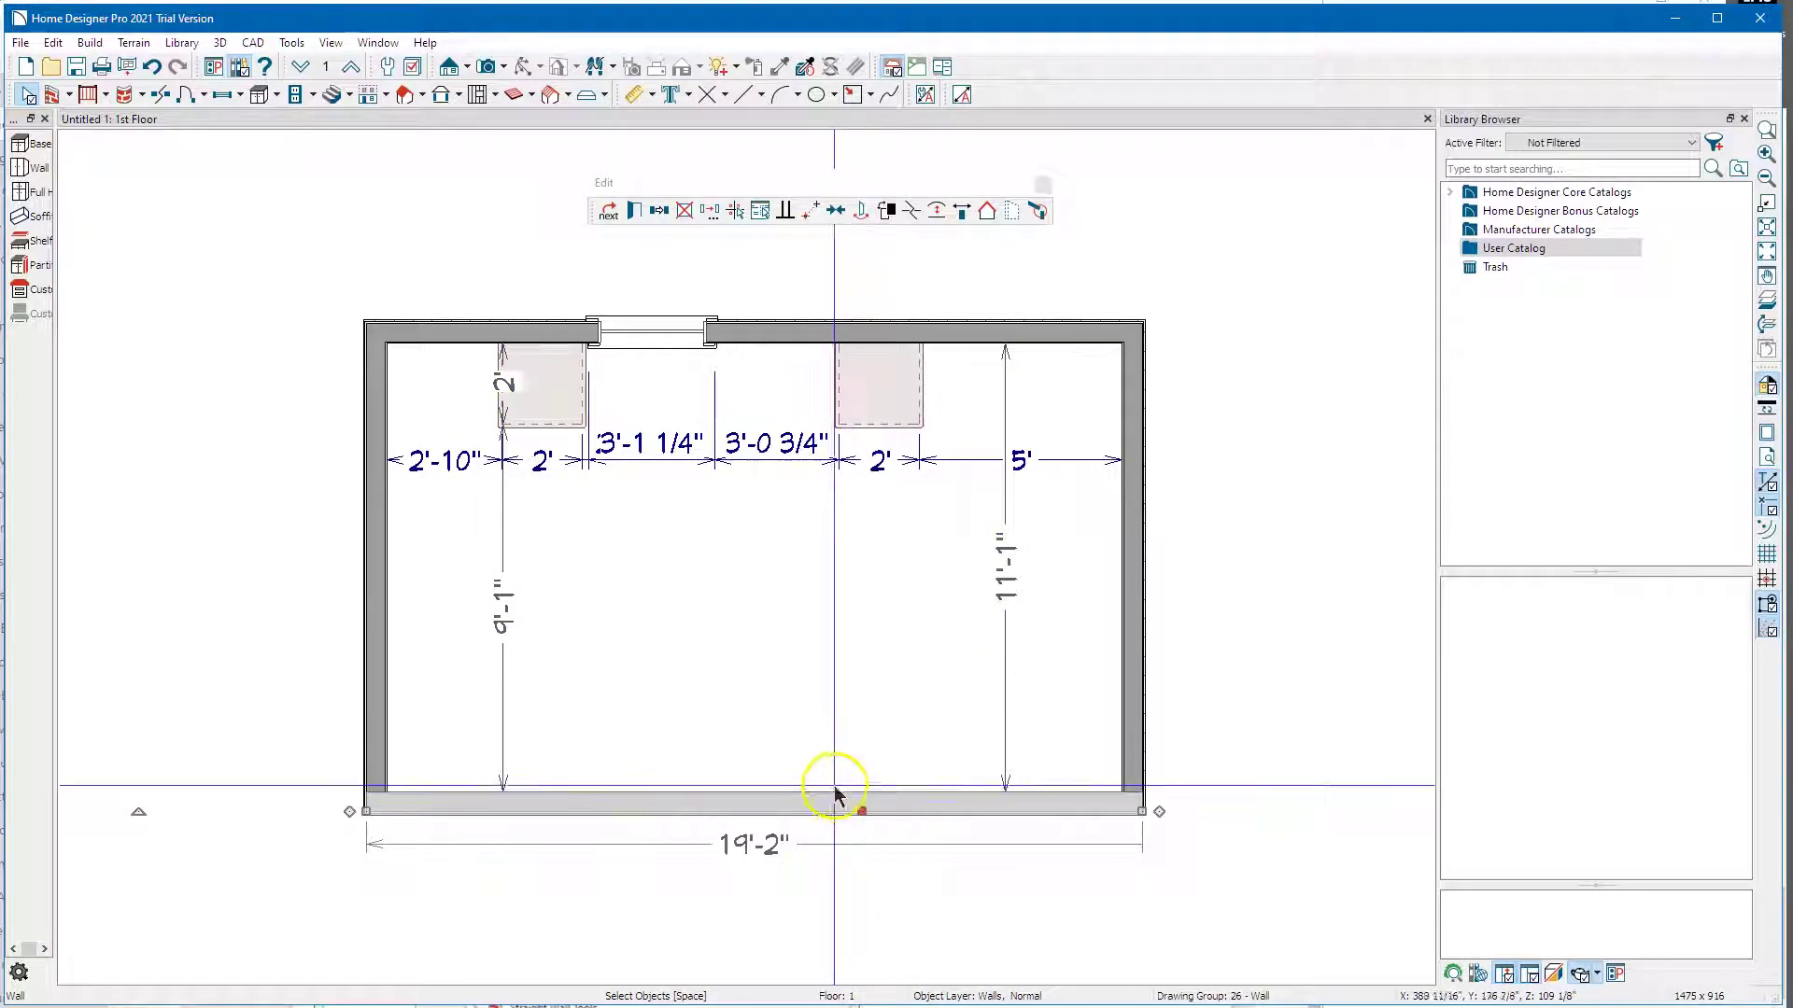
pyautogui.scroll(2, 1052, 758)
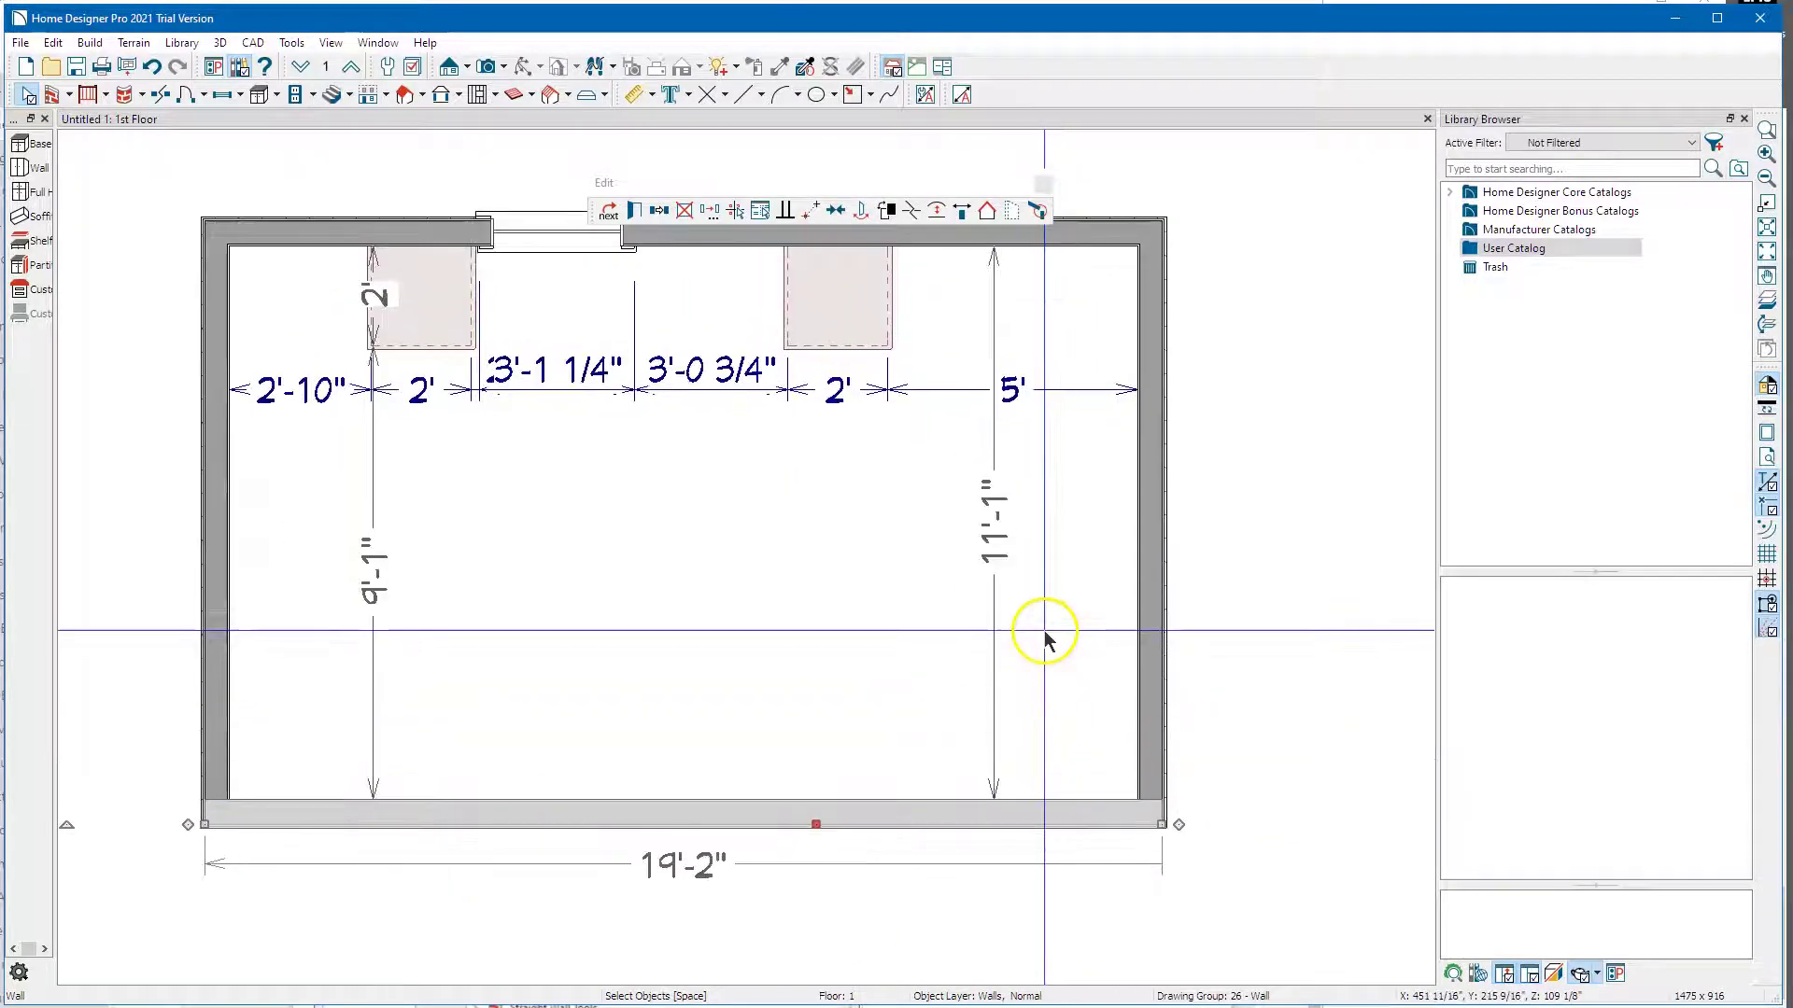
pyautogui.click(993, 569)
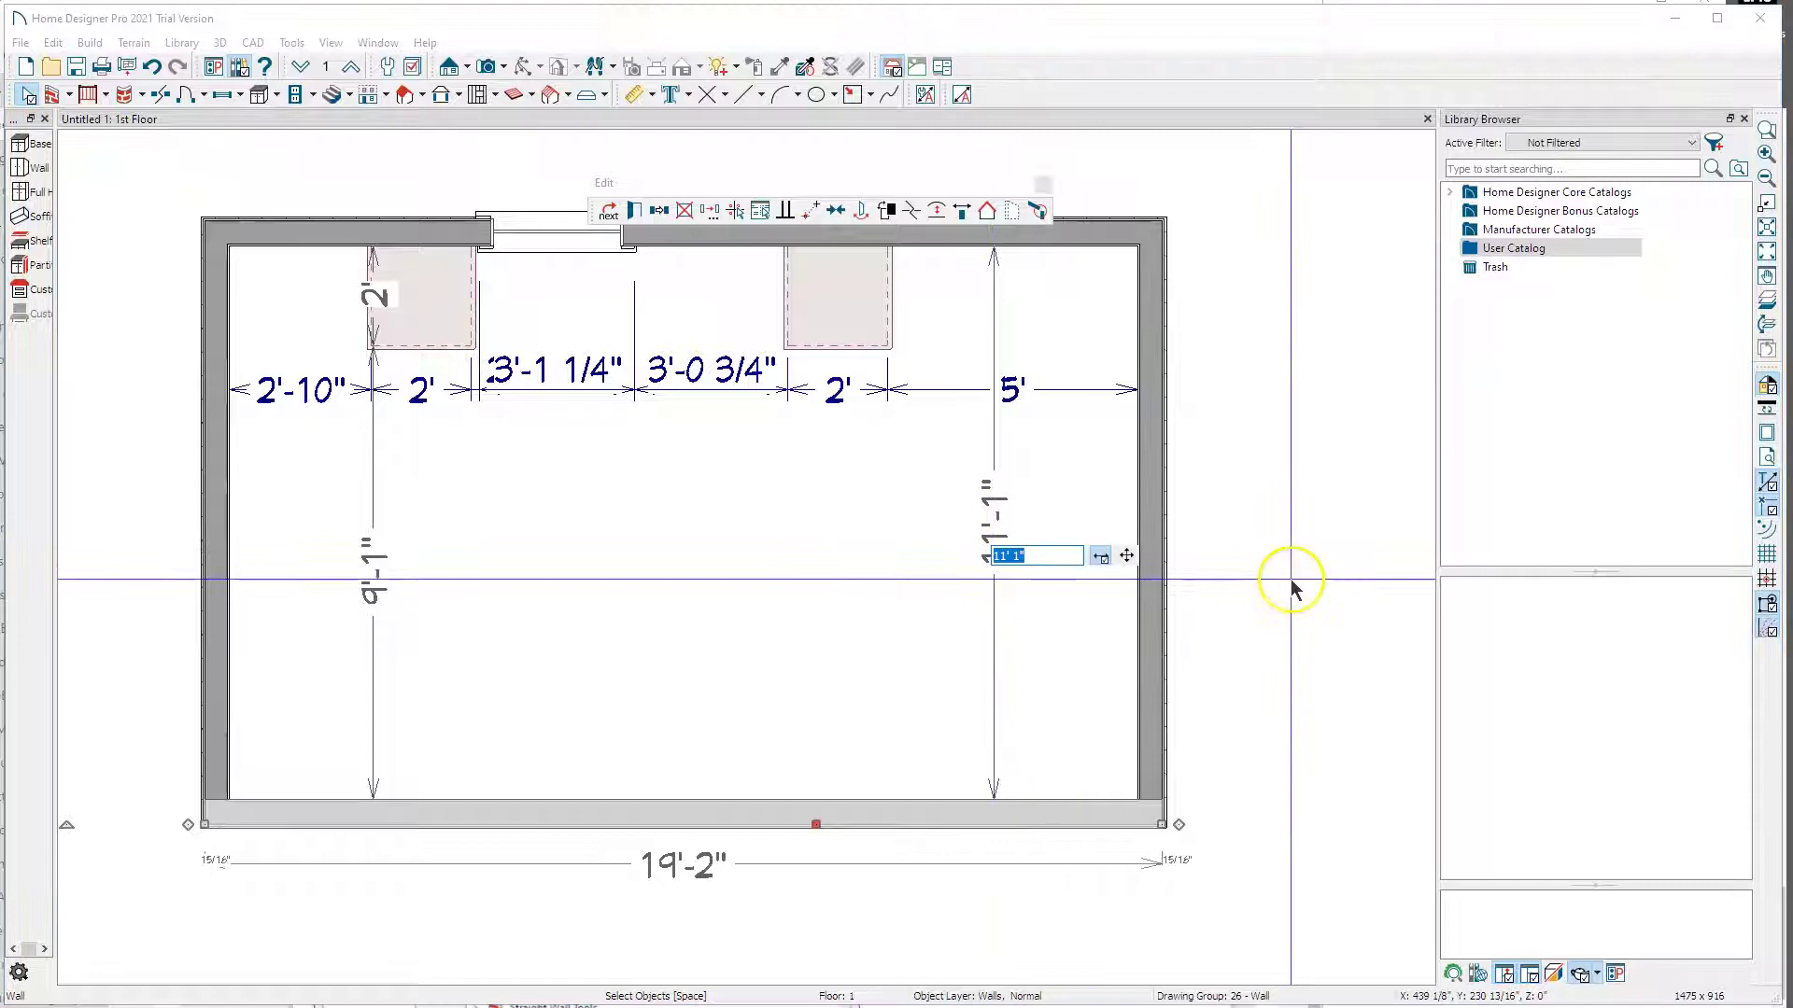
pyautogui.write('11')
pyautogui.press('Return')
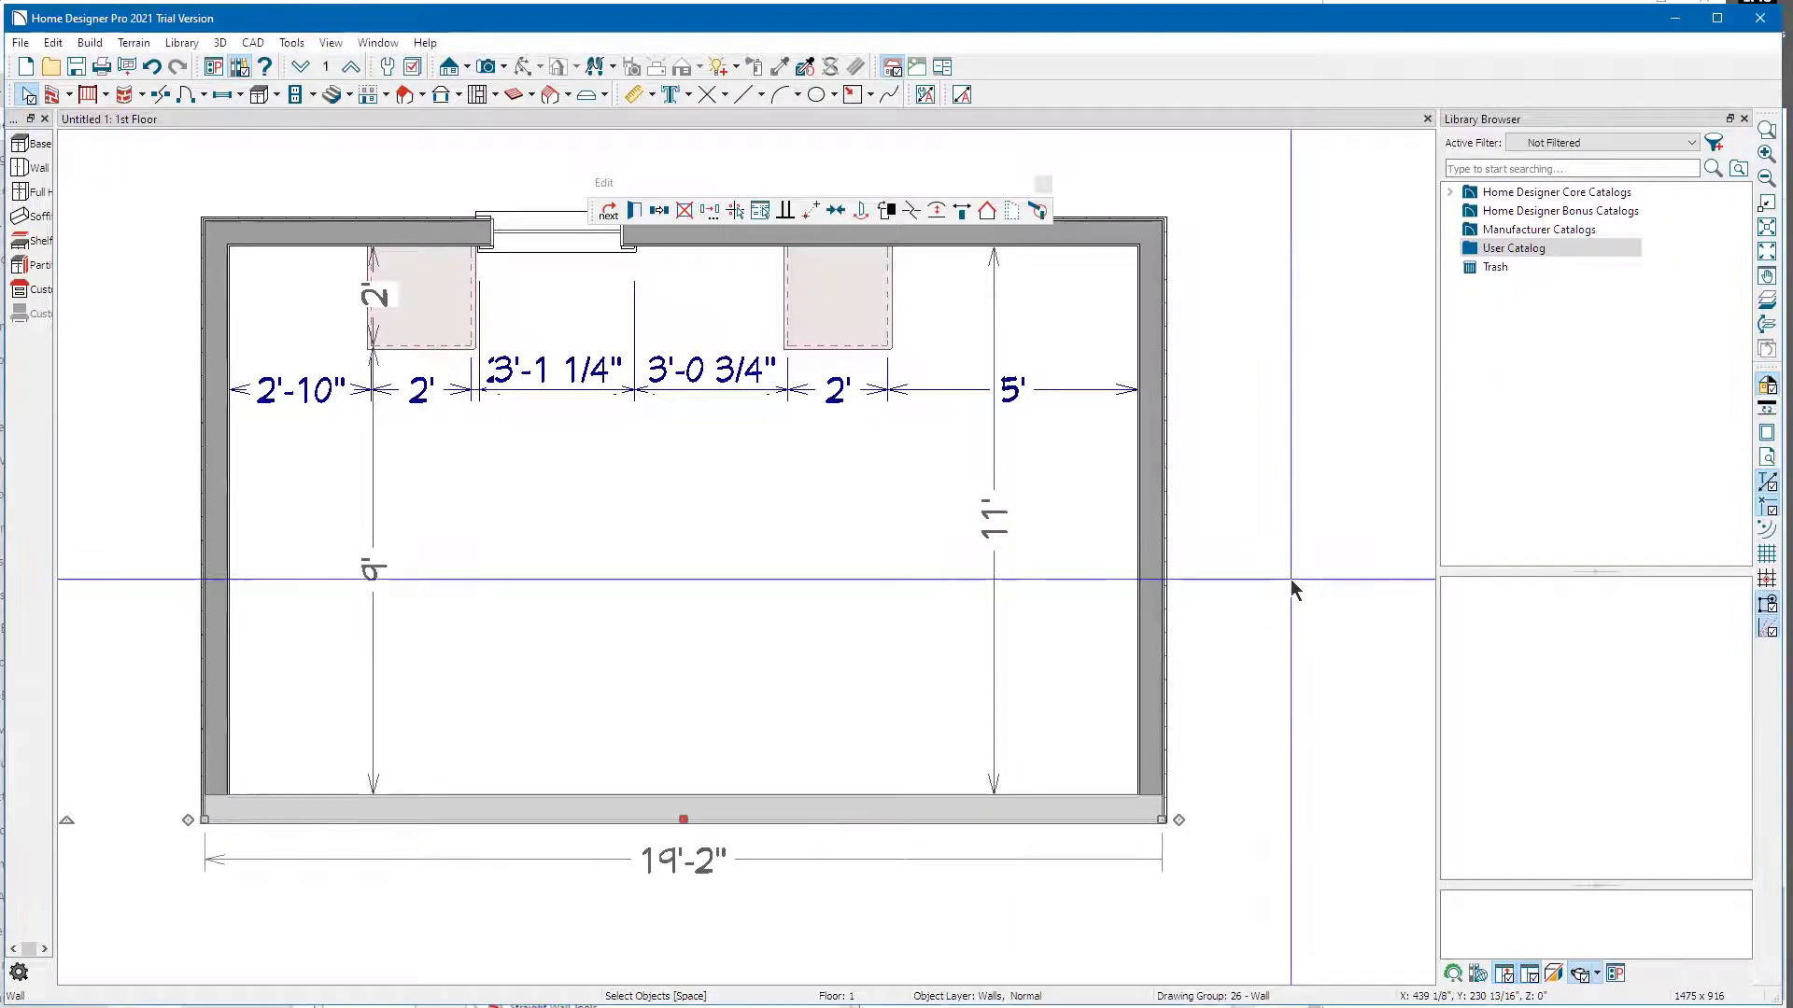
pyautogui.click(839, 350)
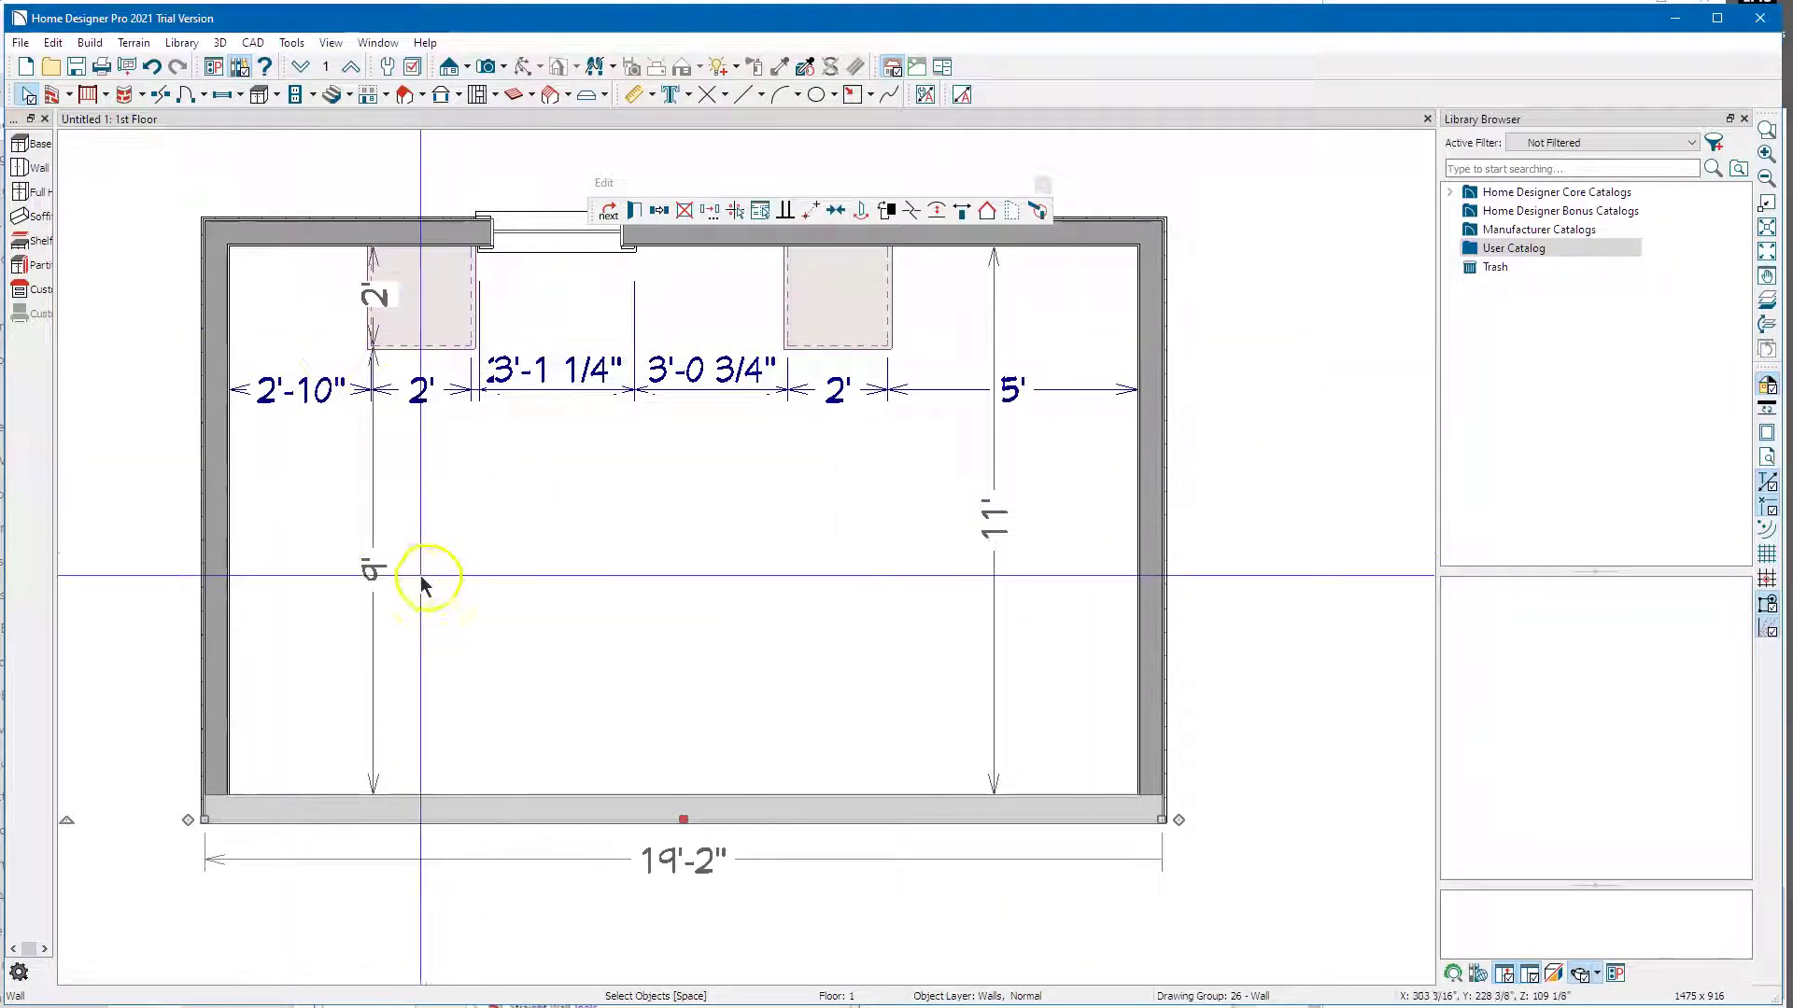
pyautogui.press('Escape')
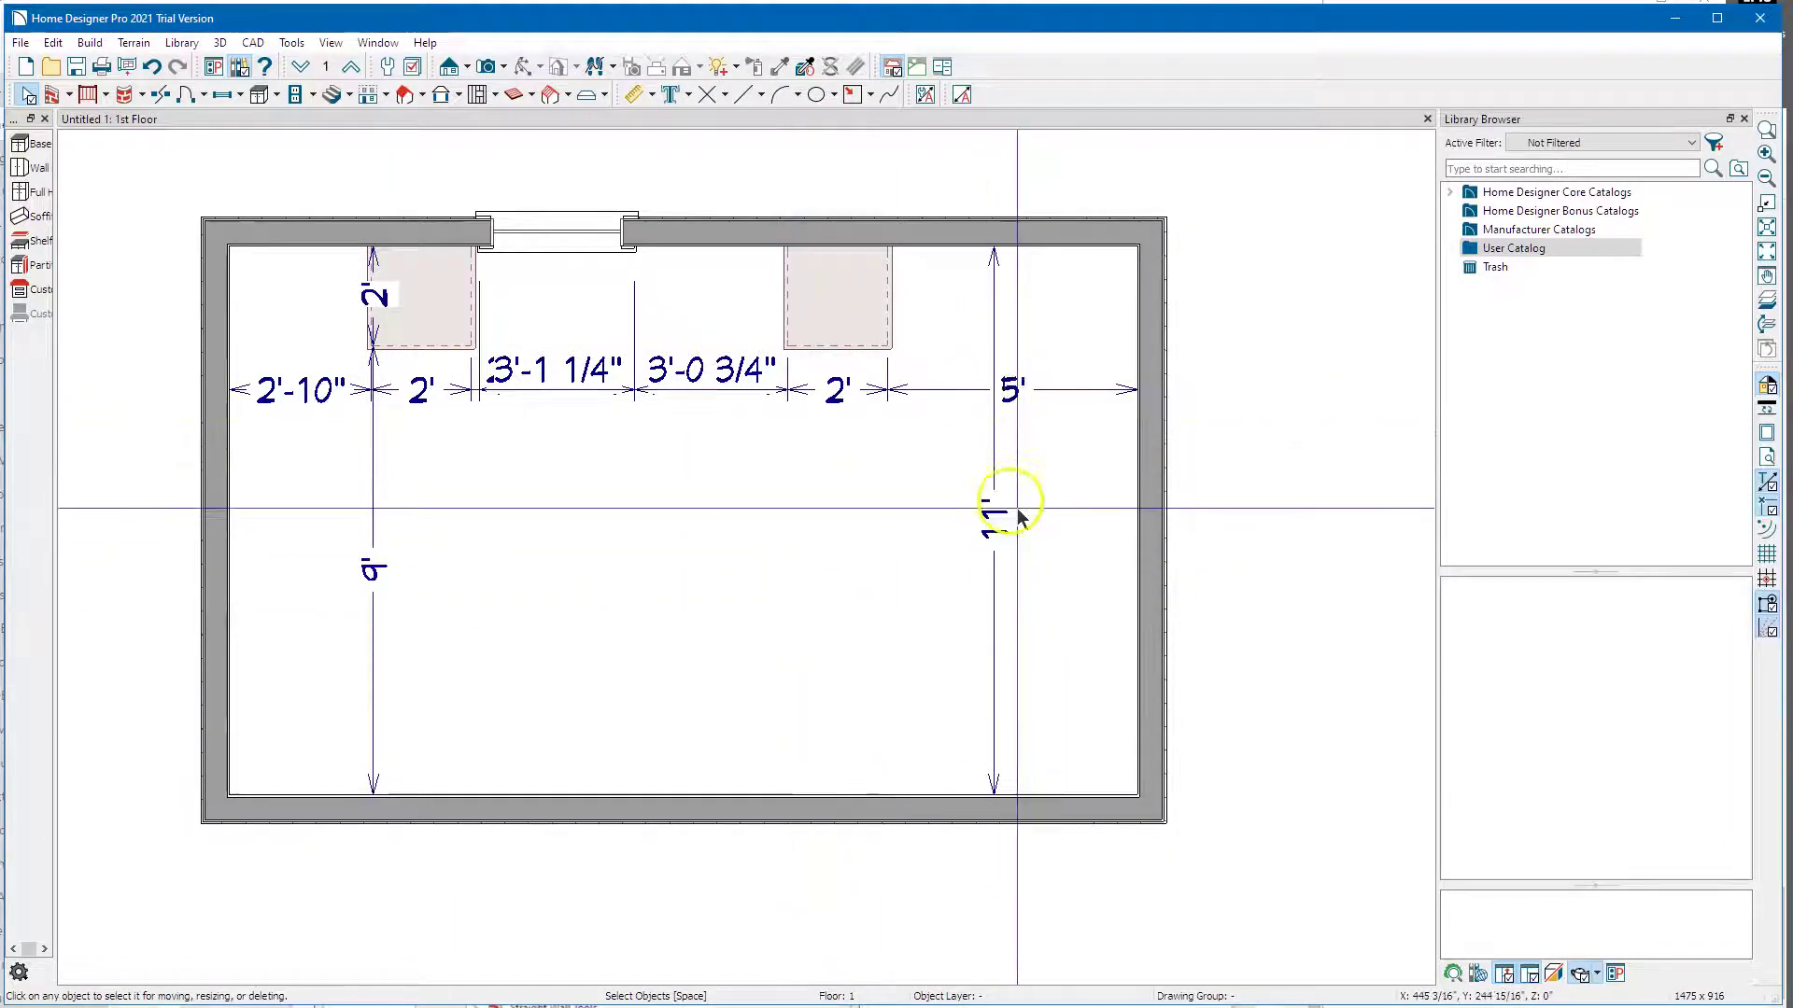
# - Delete both vertical dimension lines inside the room
pyautogui.click(994, 528)
pyautogui.press('Delete')
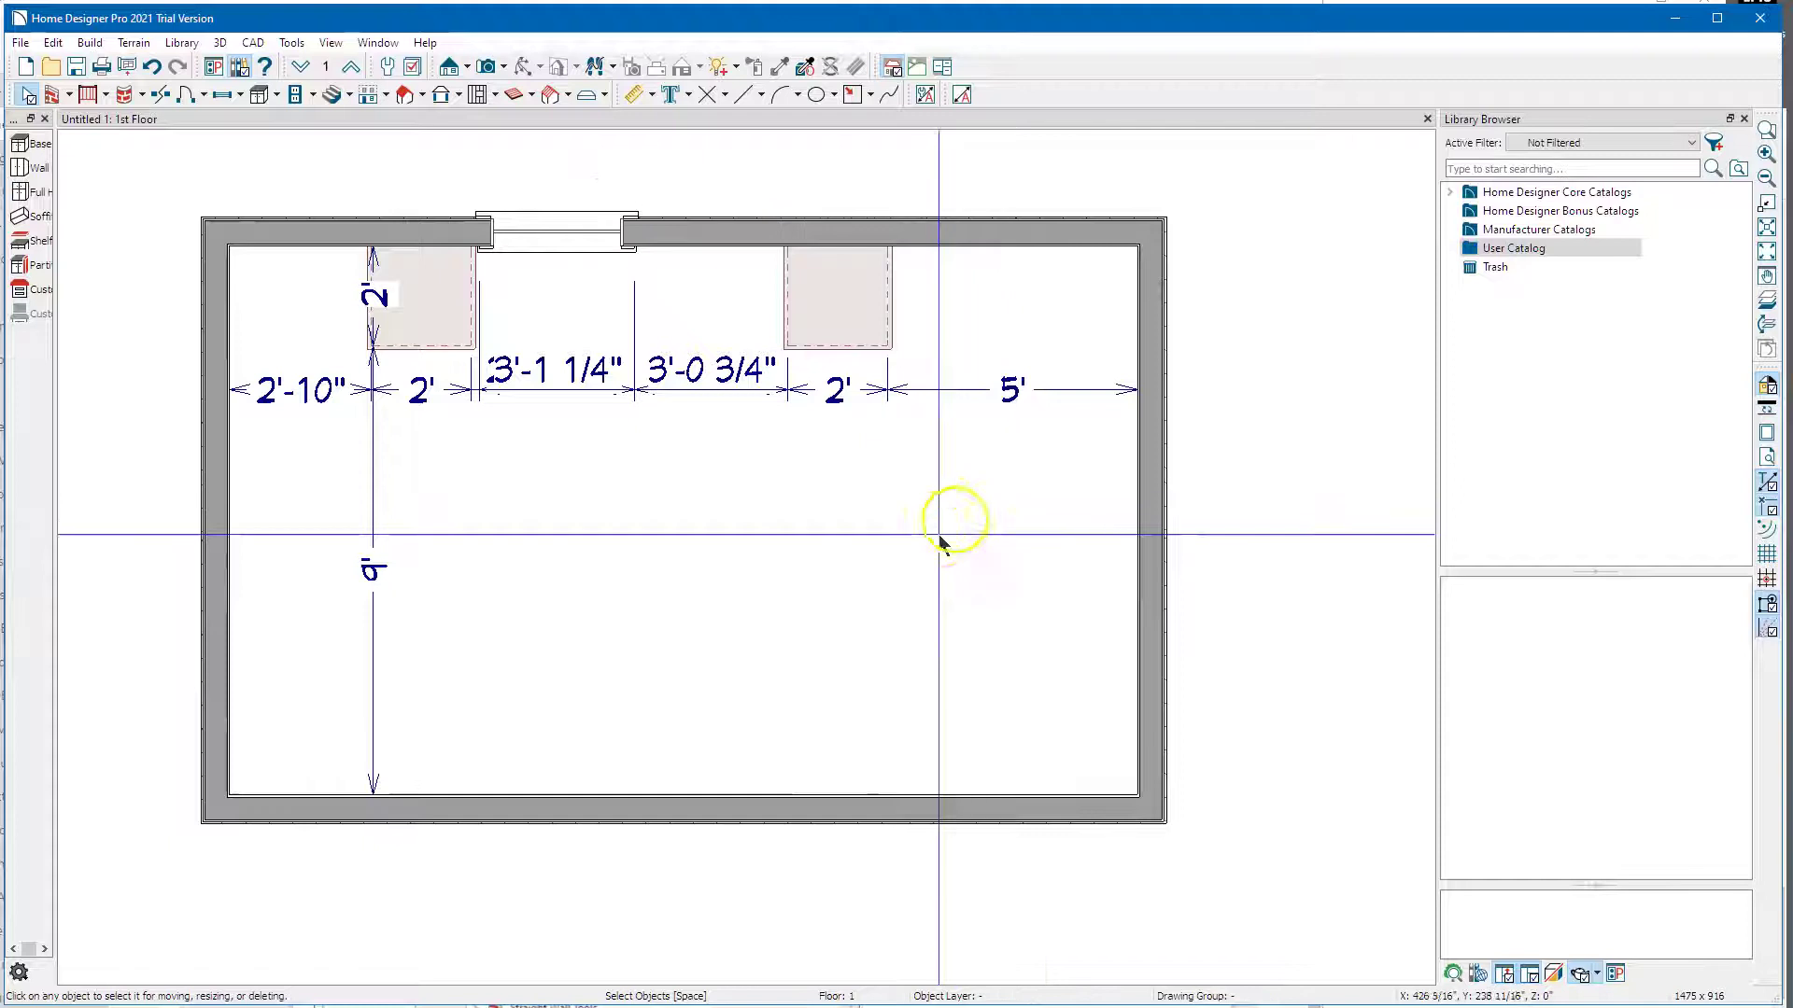
pyautogui.click(380, 591)
pyautogui.press('Delete')
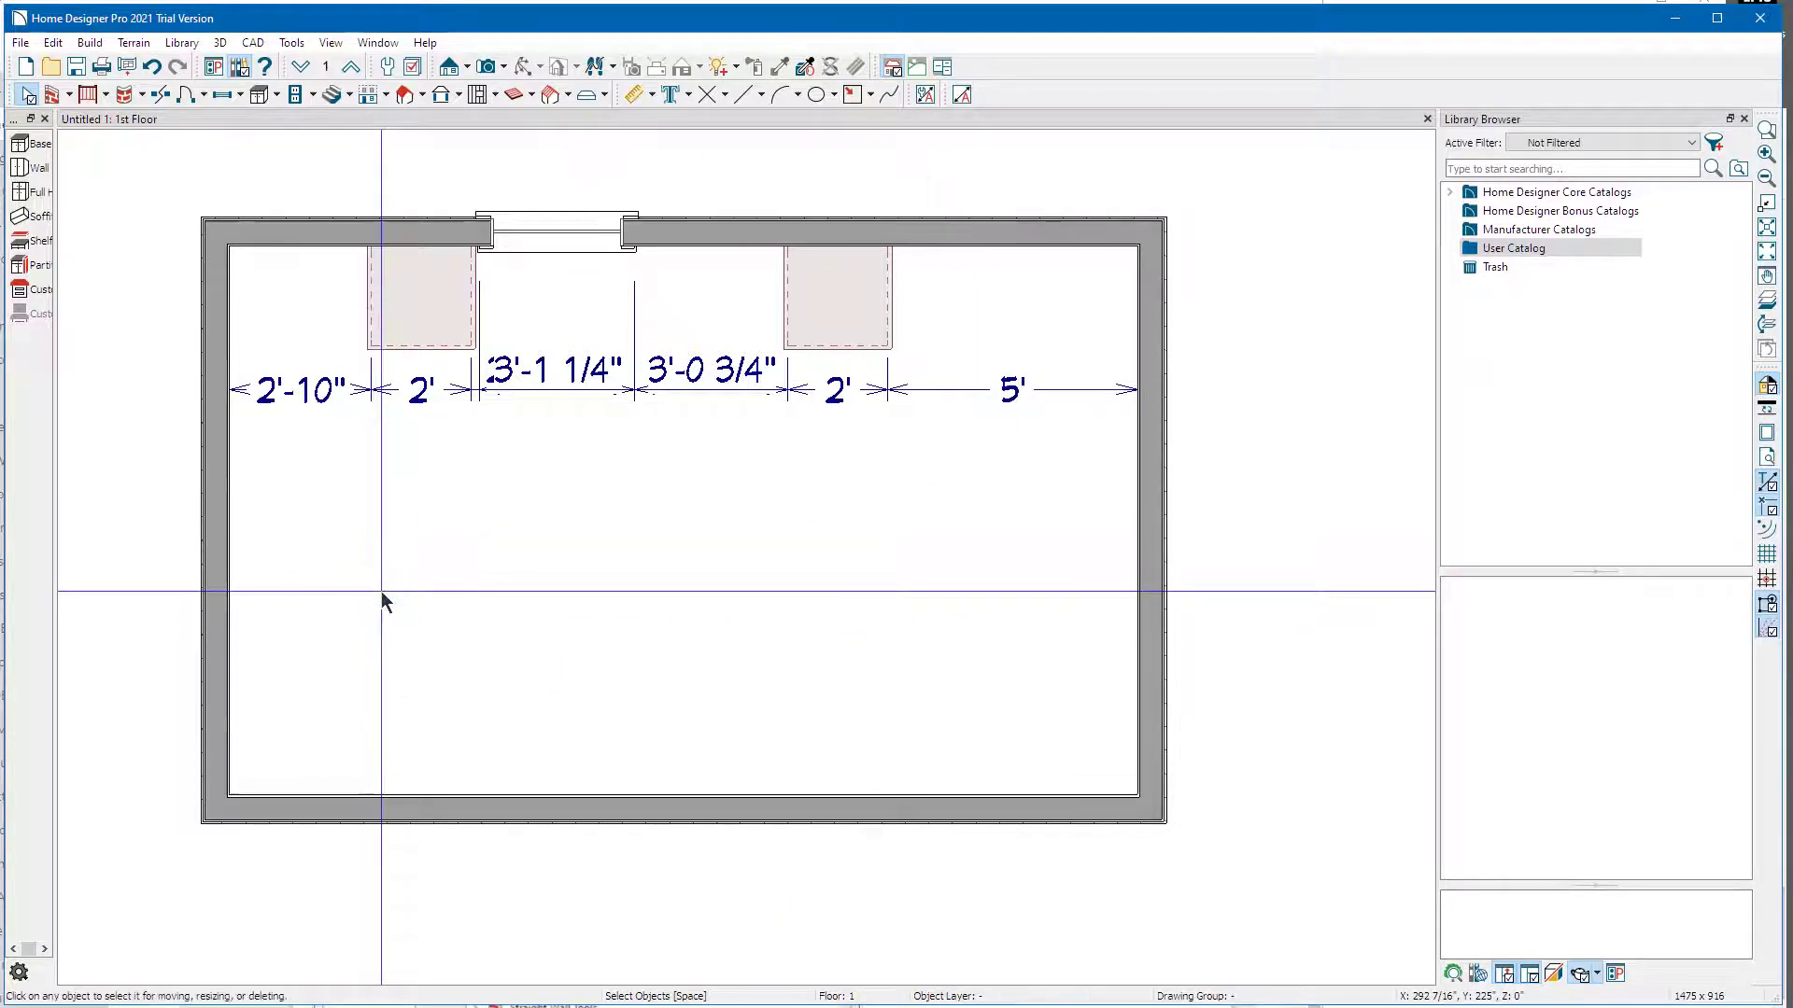
# - Check which temporary dimensions the bottom wall, the room and the right wall offer when selected
pyautogui.click(970, 805)
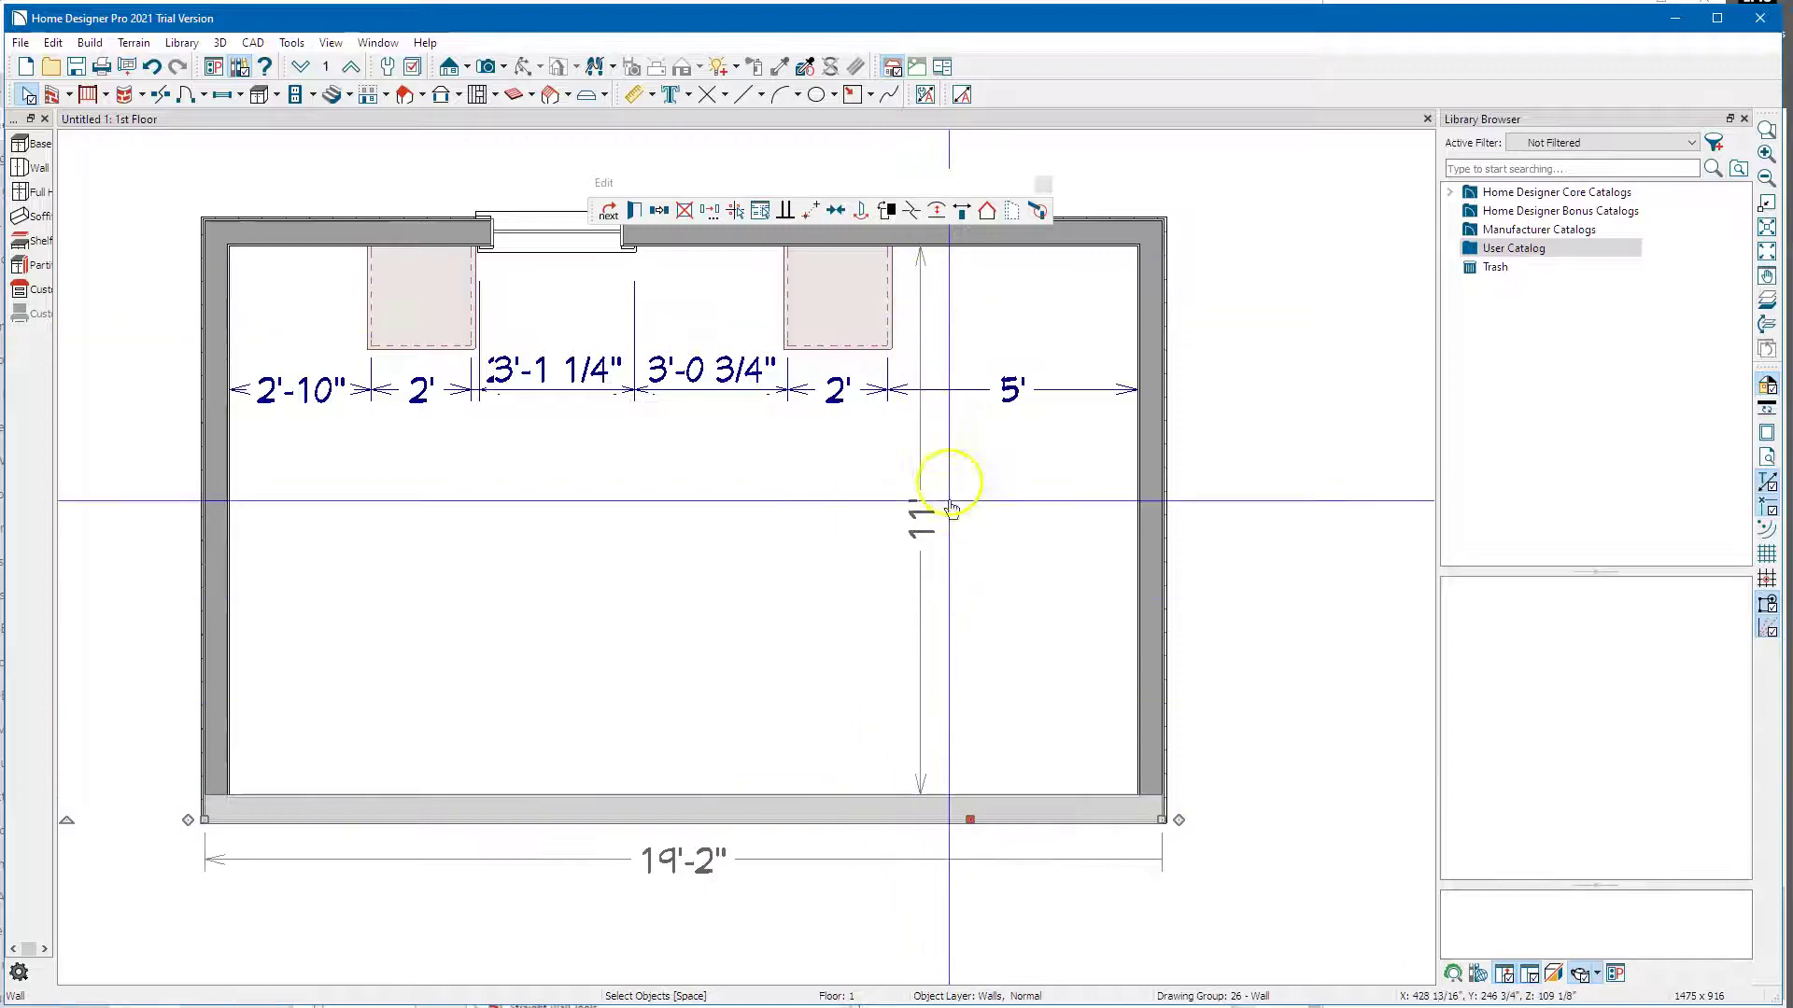
pyautogui.click(1269, 607)
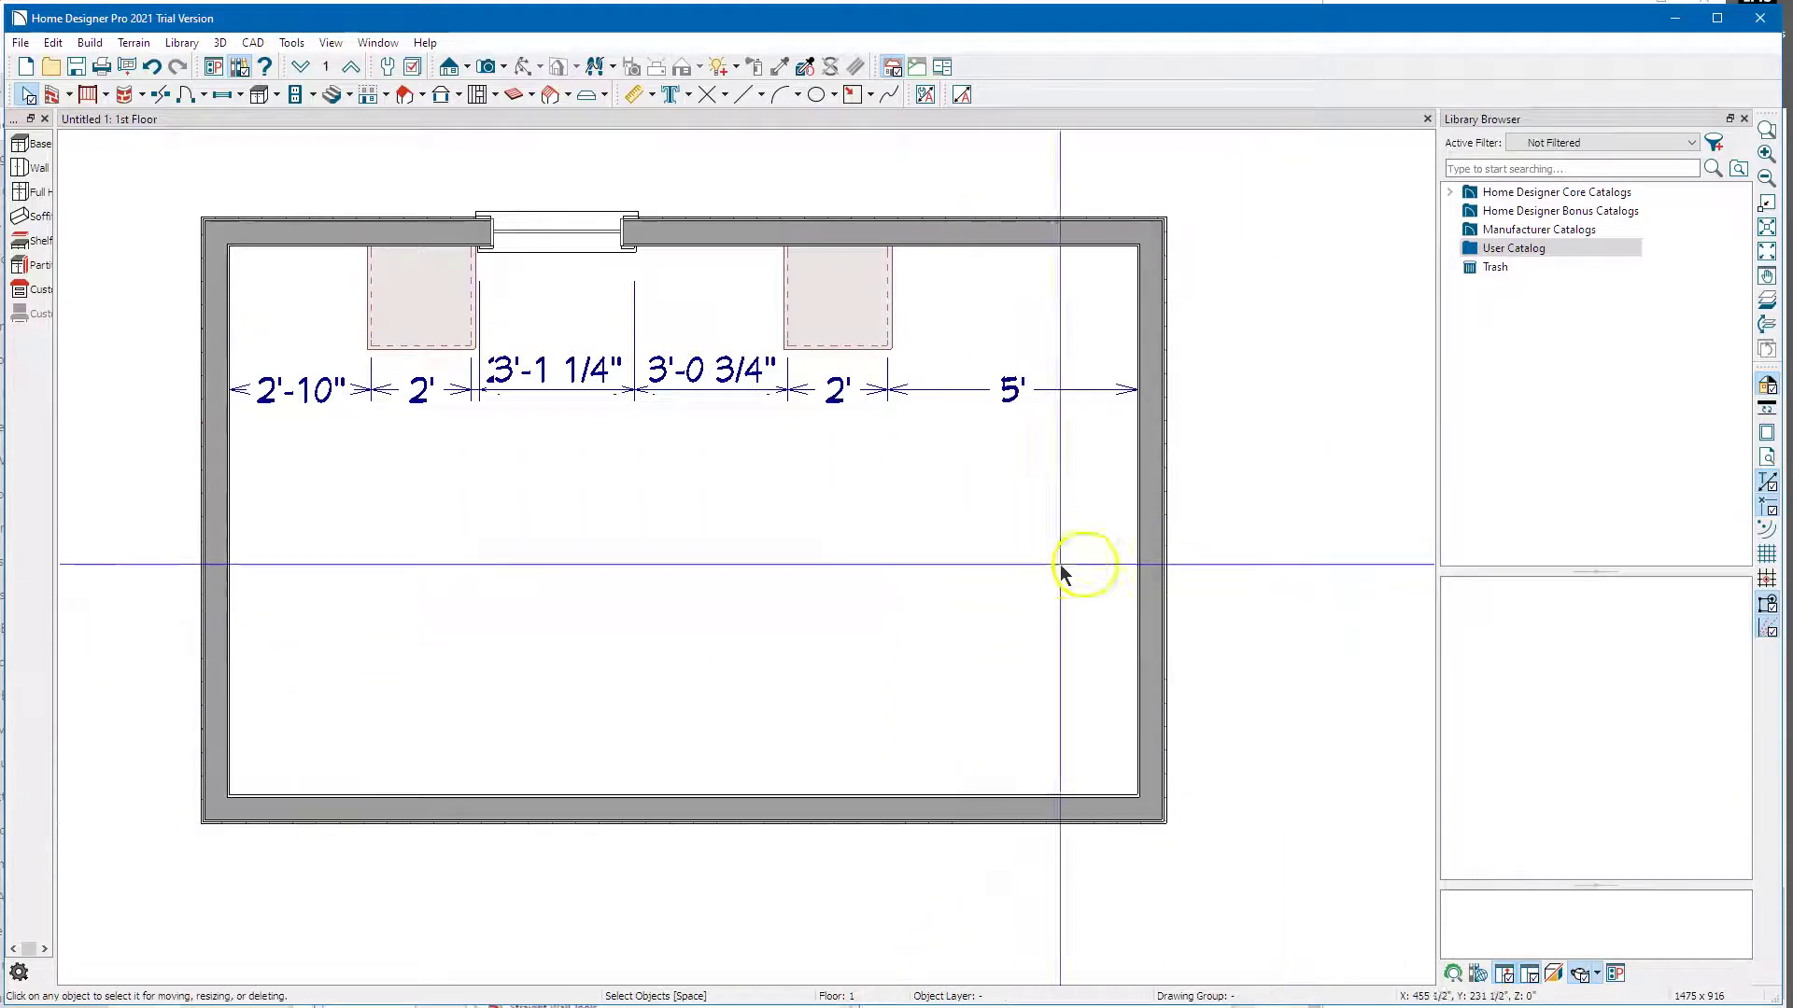
pyautogui.click(963, 564)
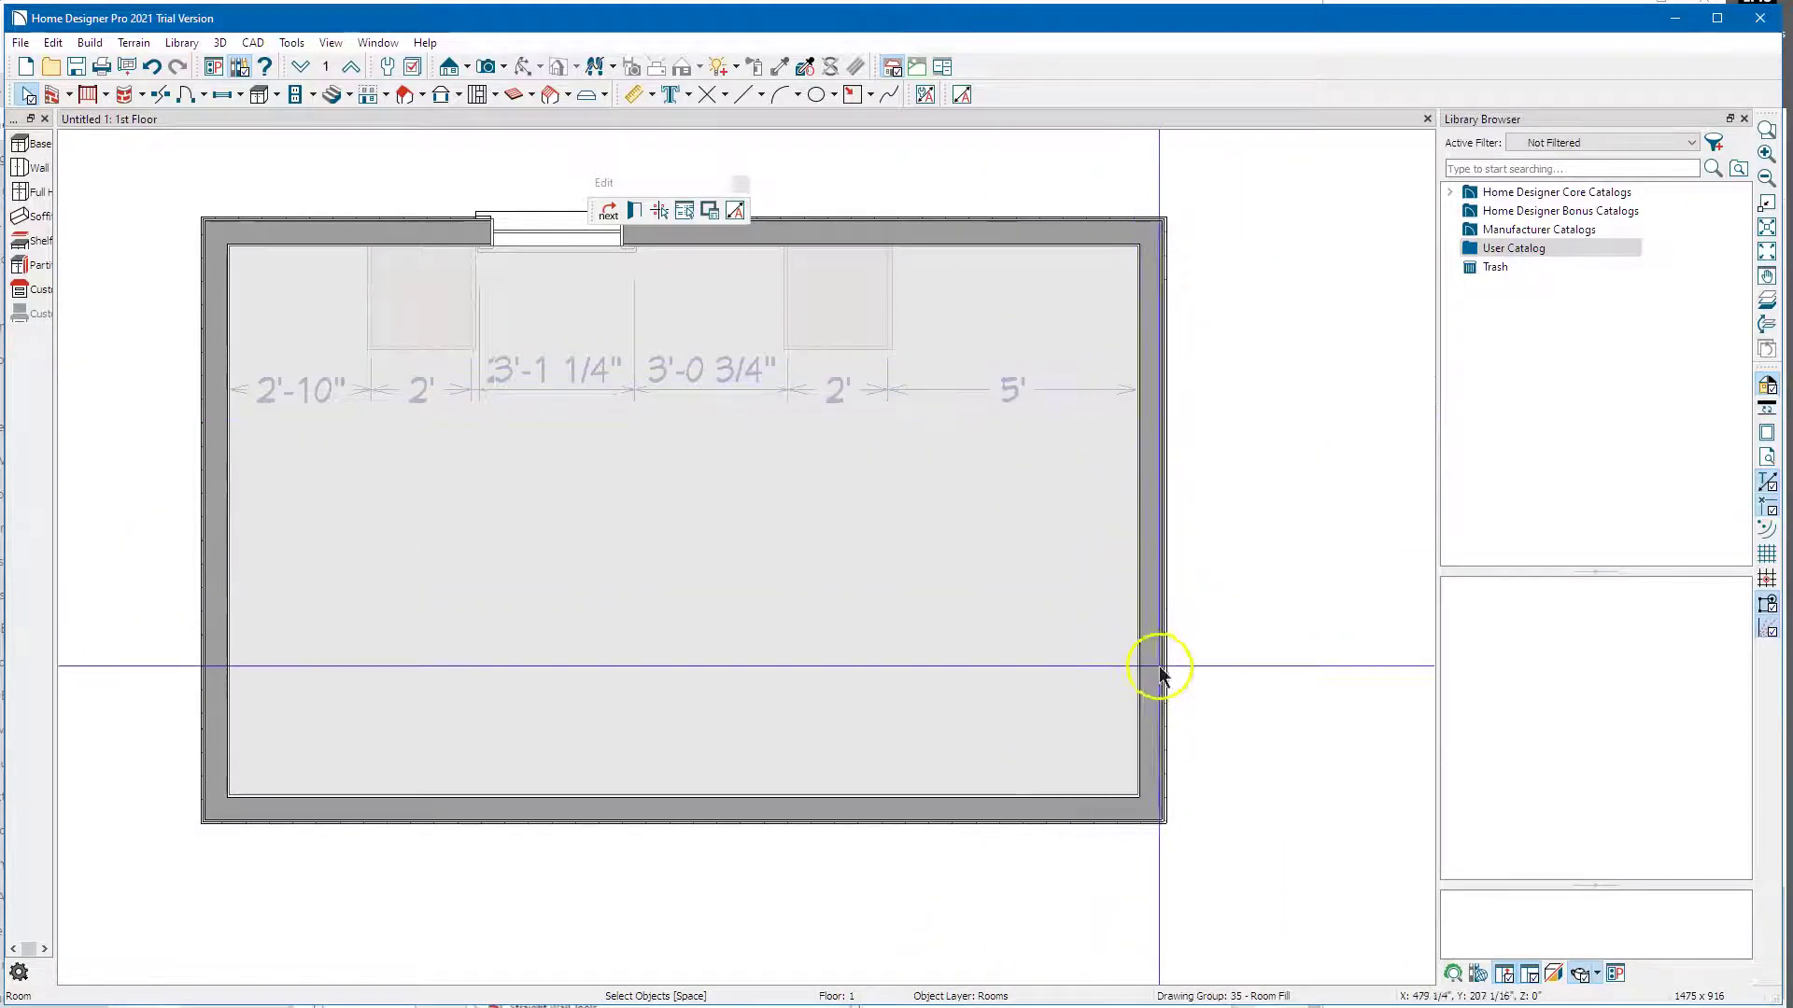
pyautogui.click(1145, 618)
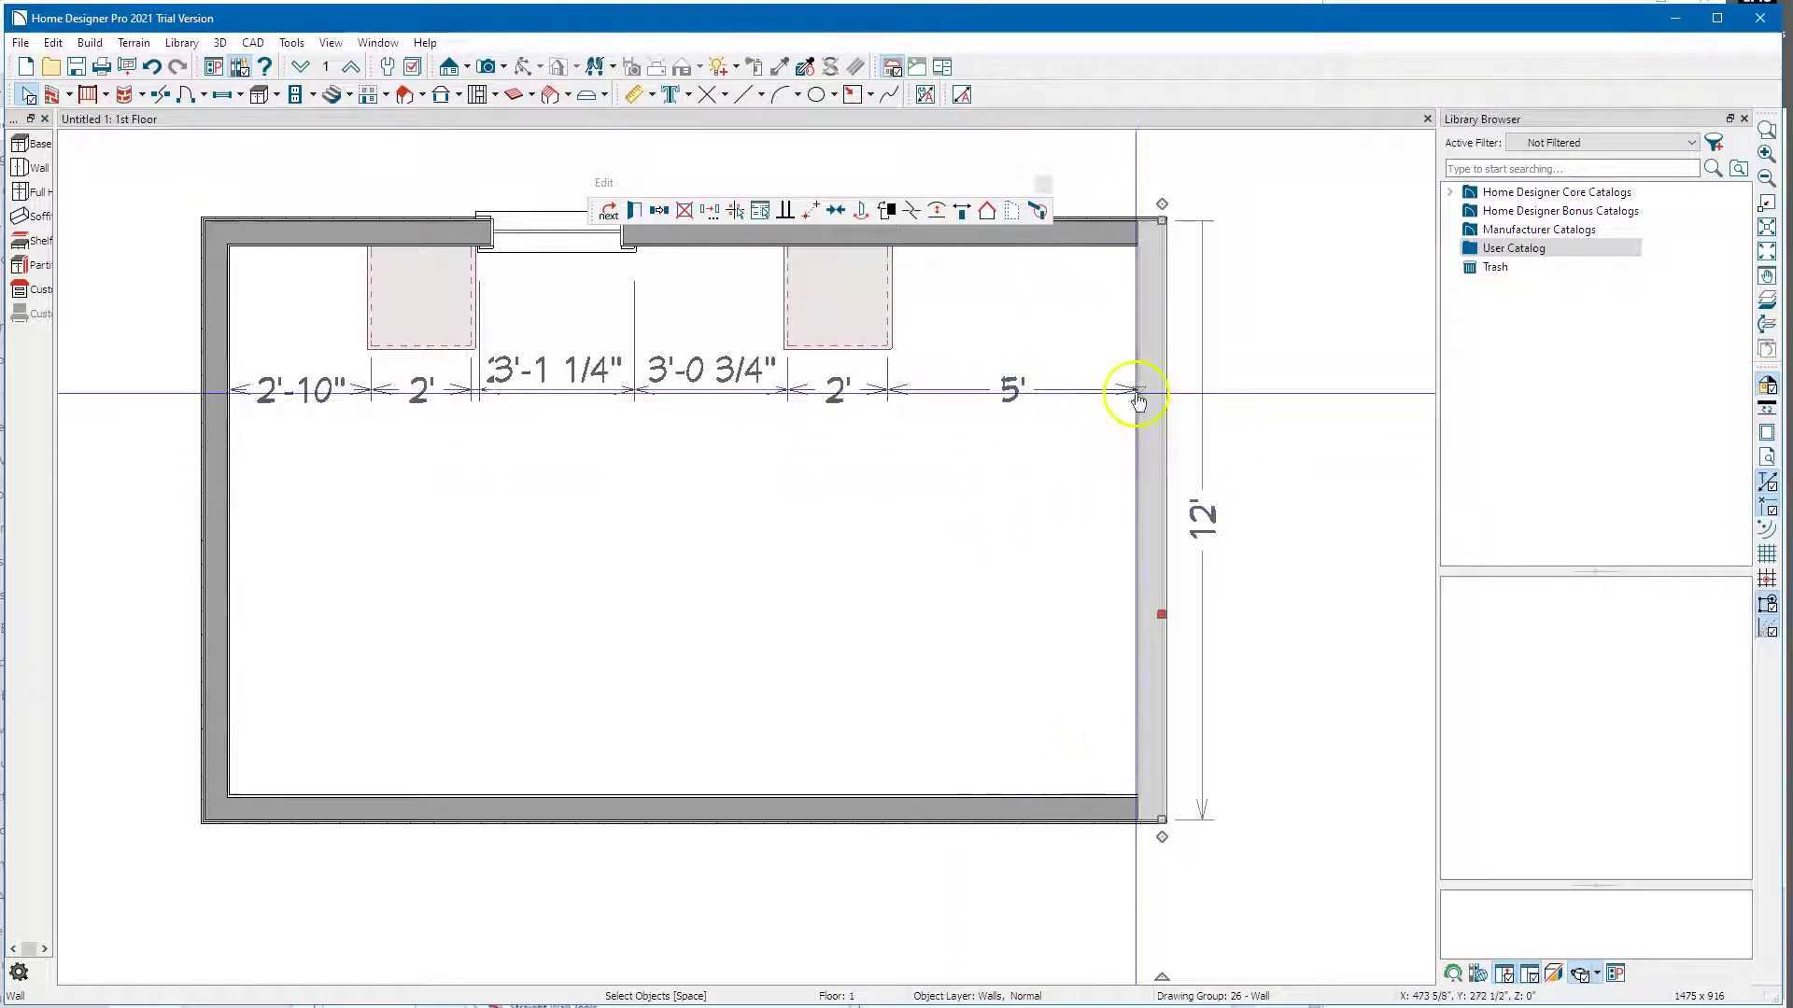
pyautogui.press('Escape')
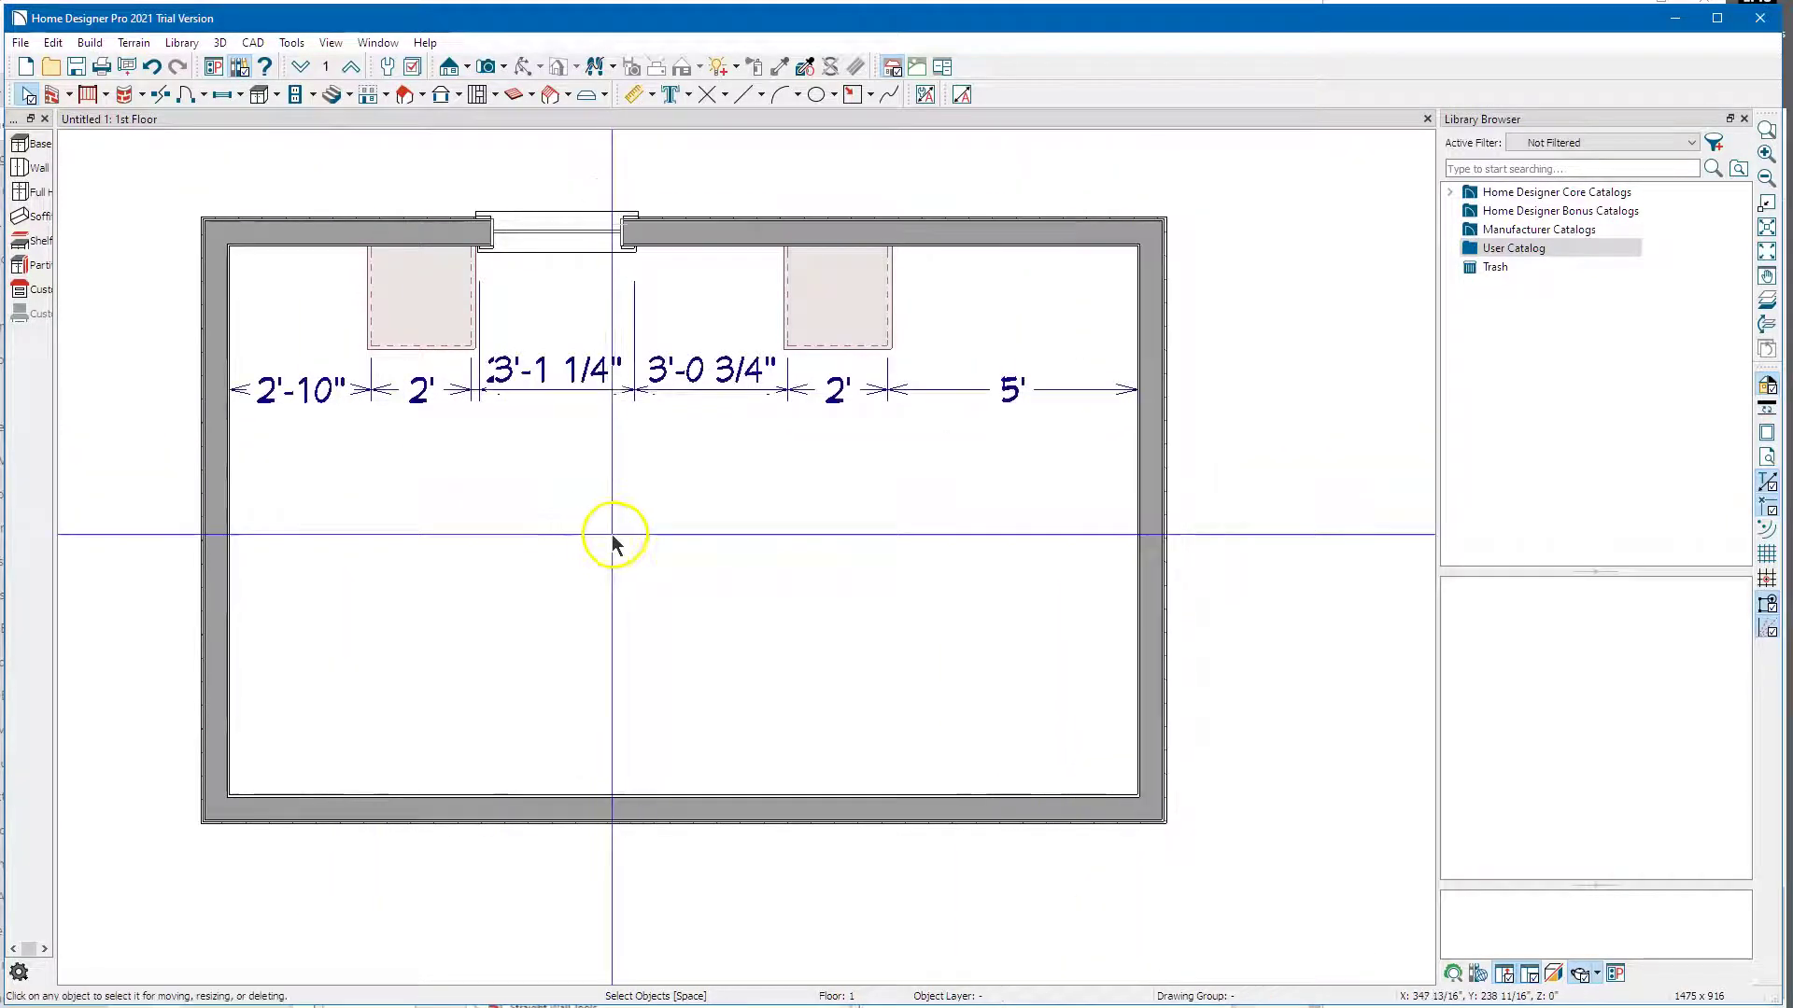
# - Delete the horizontal dimension string running below the cabinets and window
pyautogui.click(679, 407)
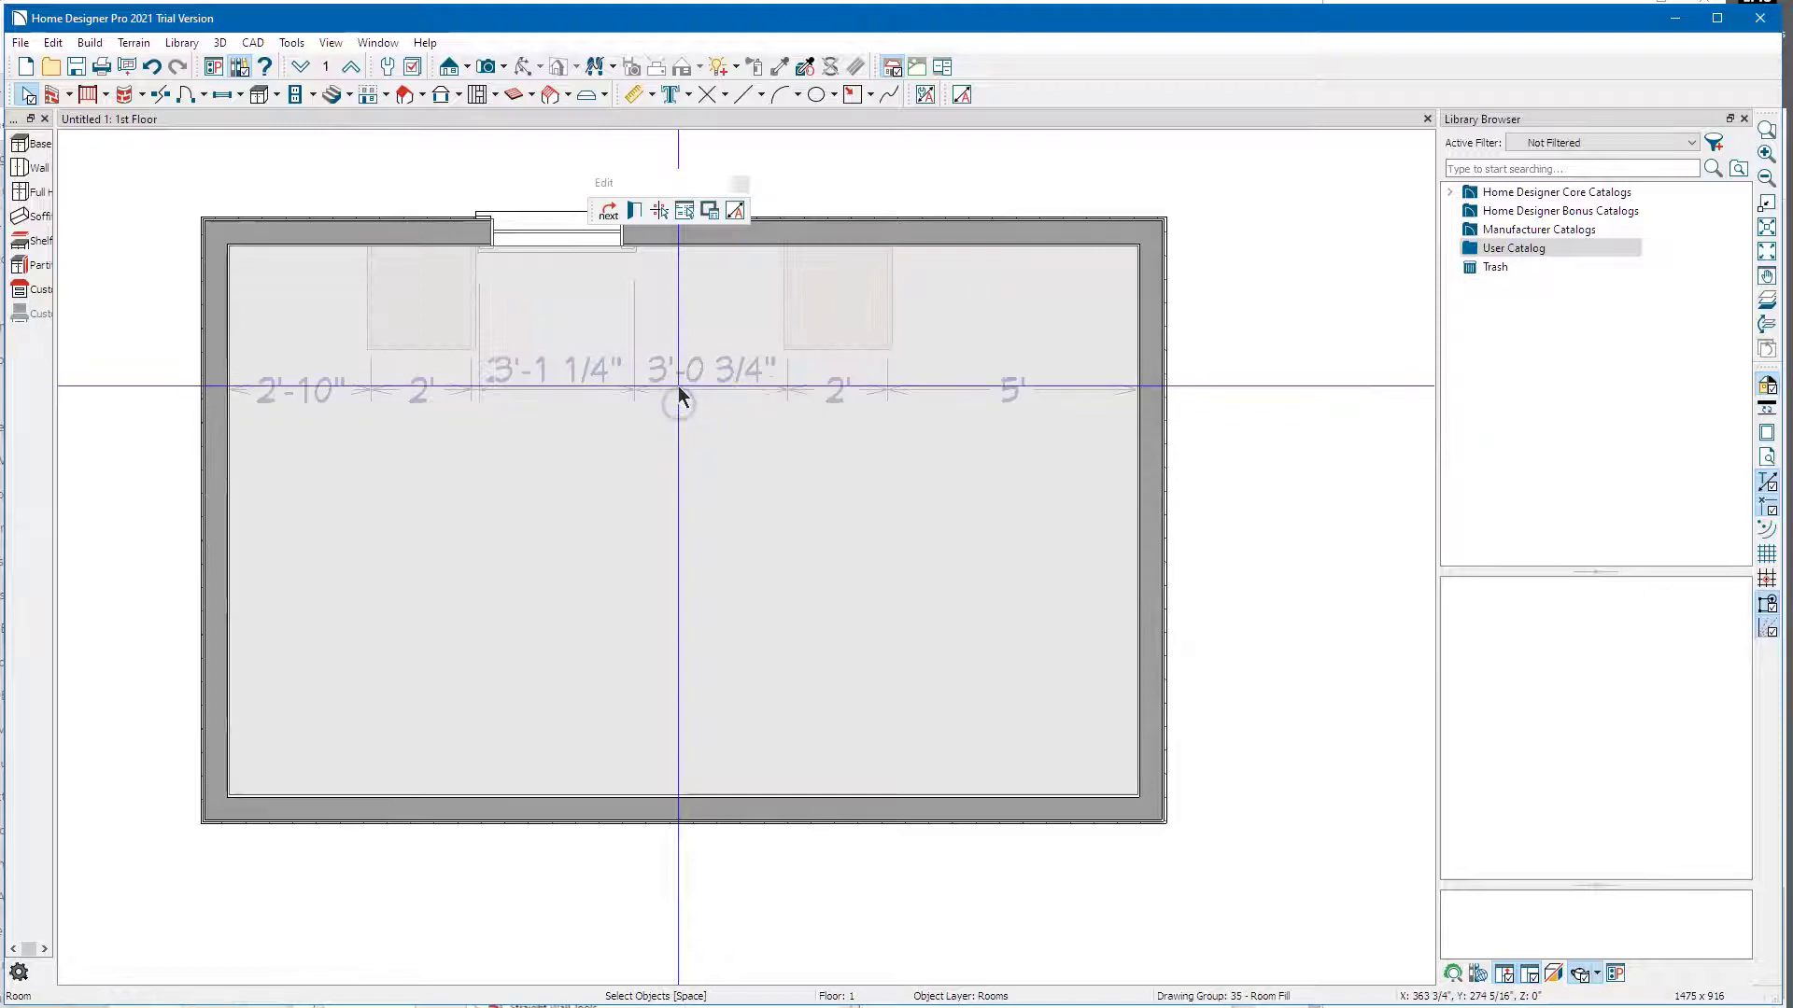
pyautogui.click(748, 457)
pyautogui.press('Delete')
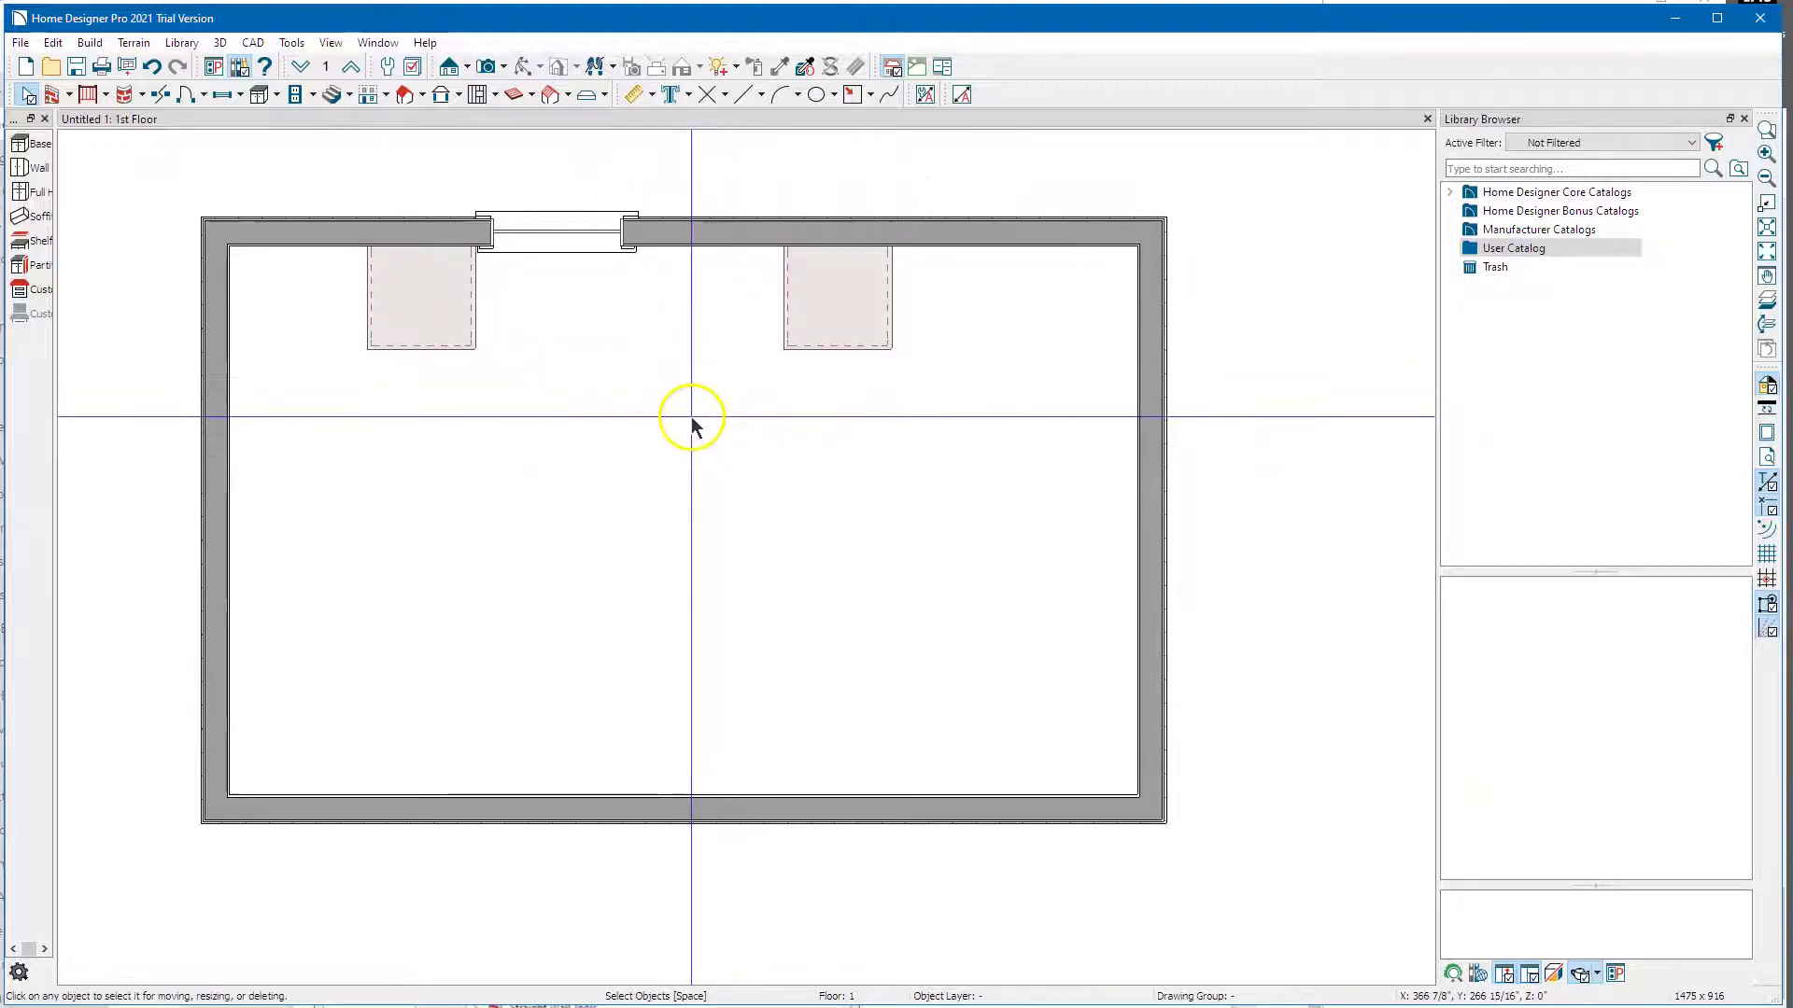
# - Move the right wall so its inside distance from the left wall is 18', and deselect it
pyautogui.click(1140, 519)
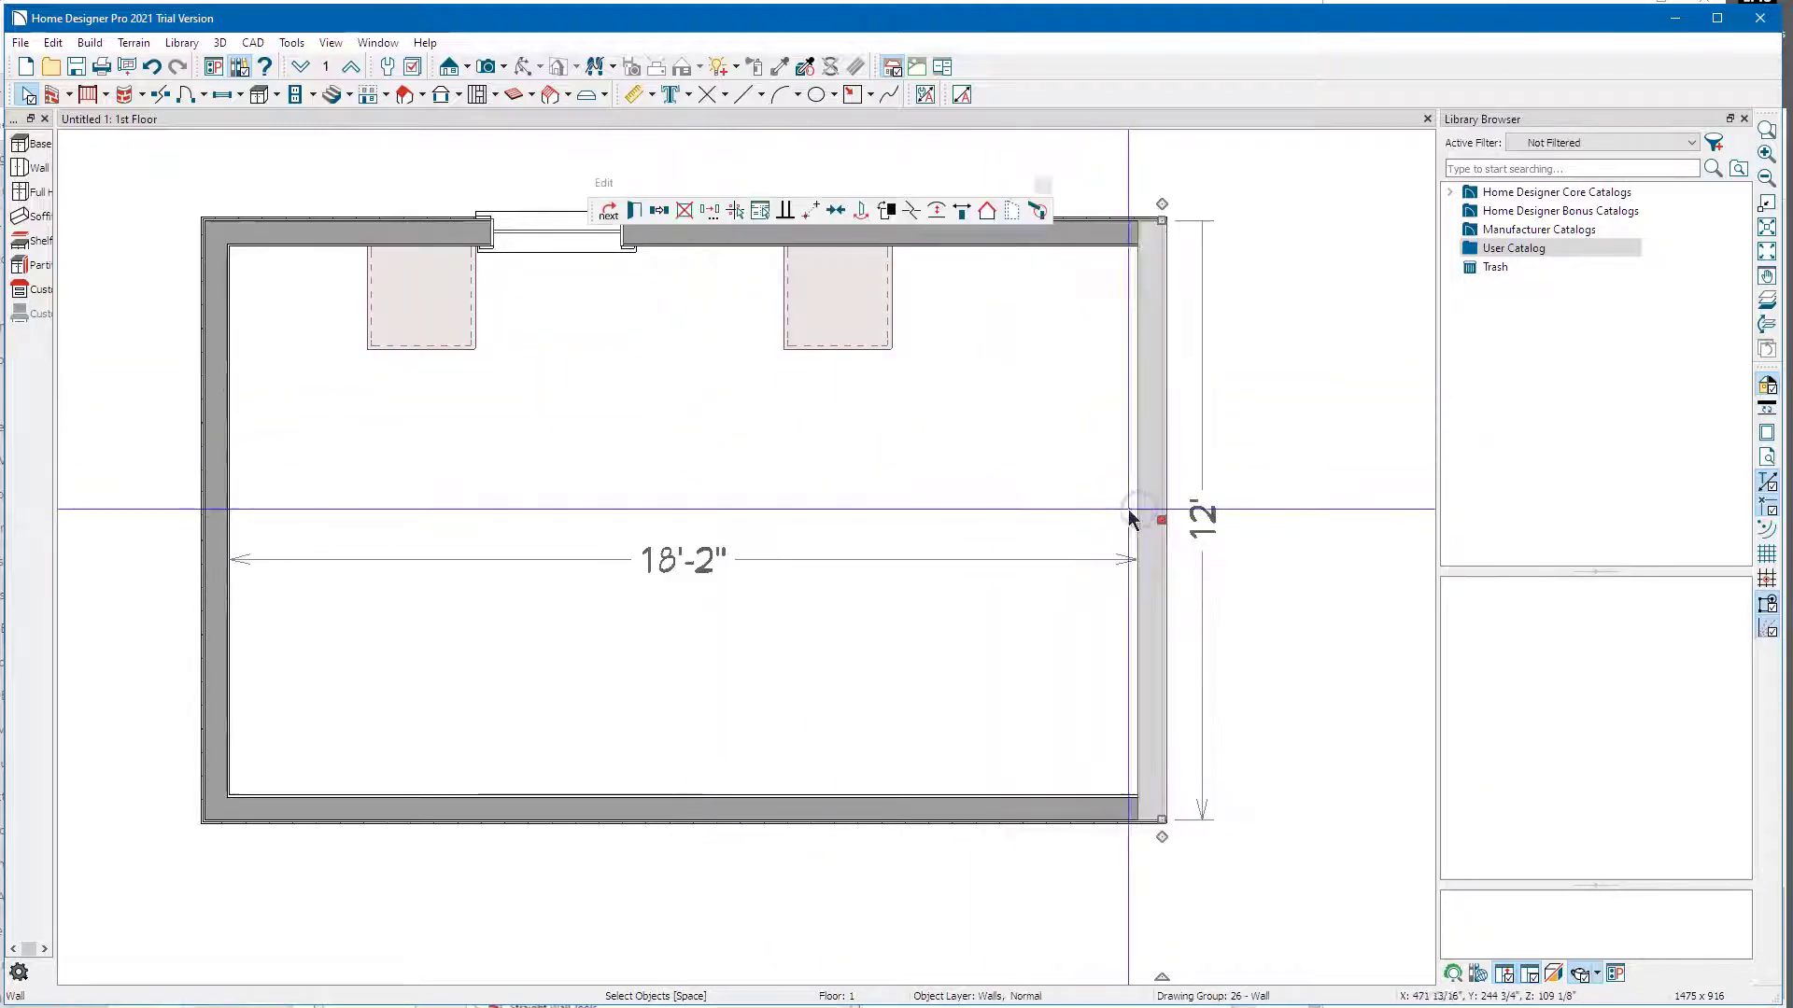
pyautogui.click(672, 562)
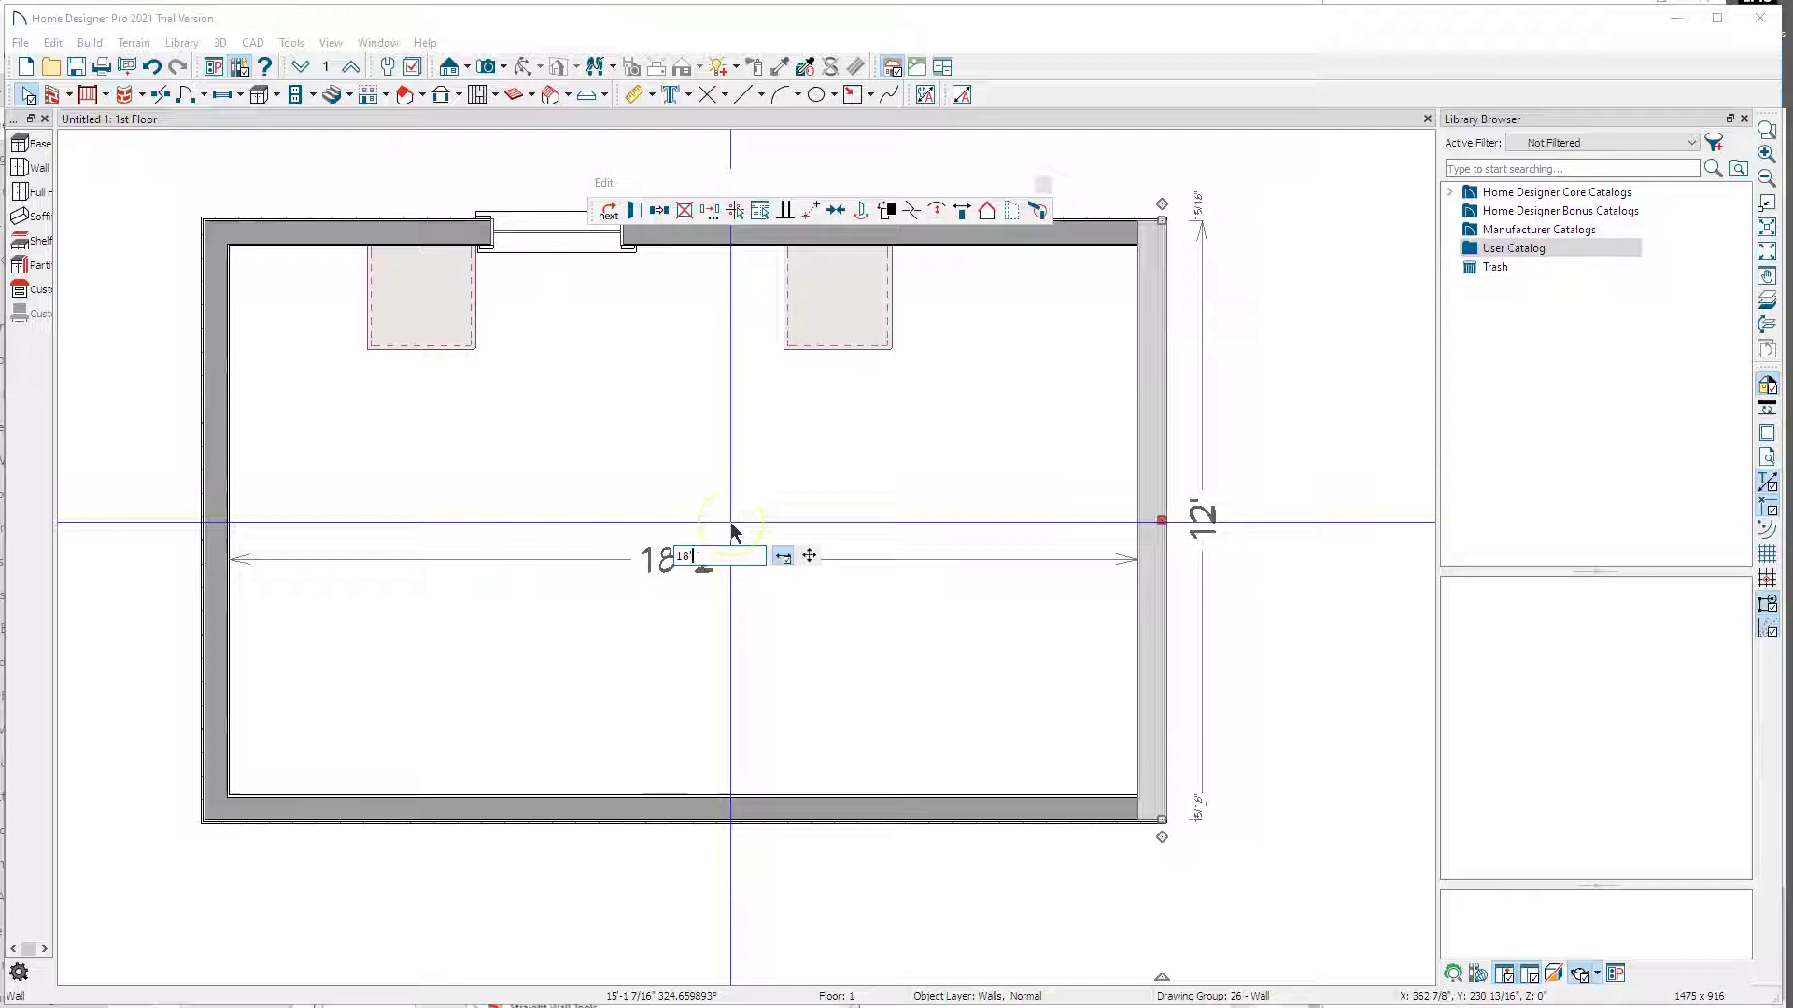
pyautogui.press('Return')
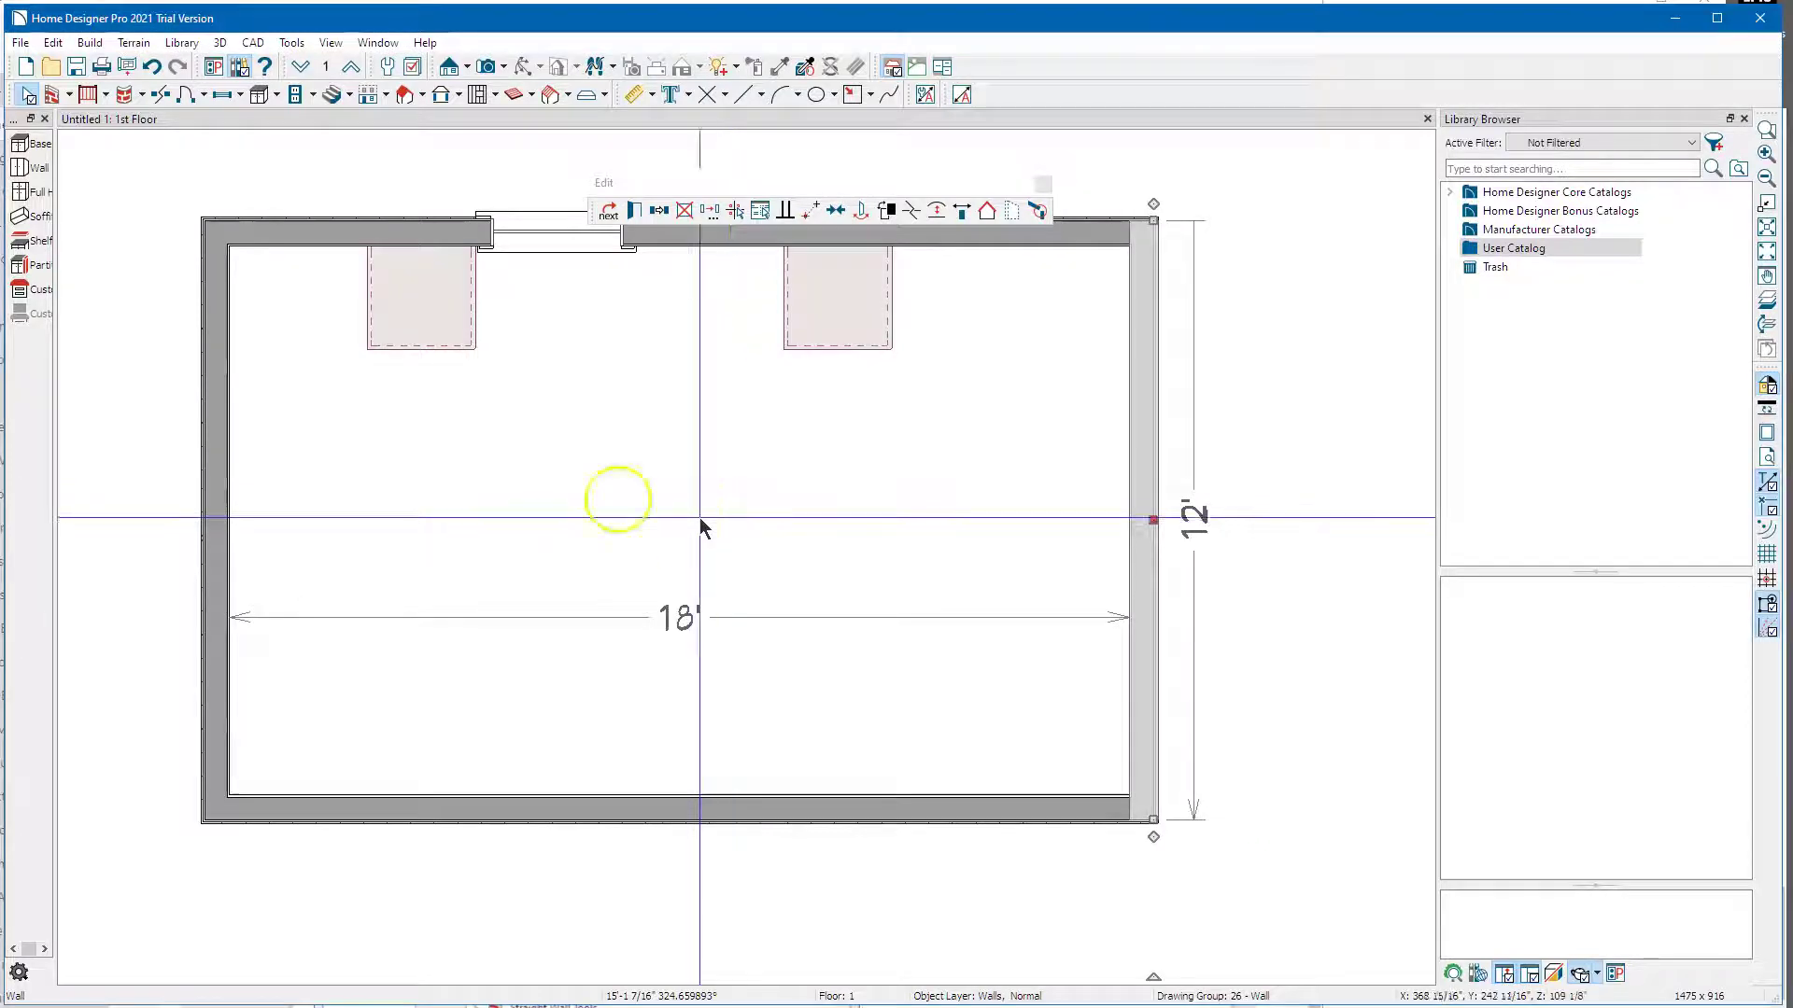
pyautogui.click(1372, 534)
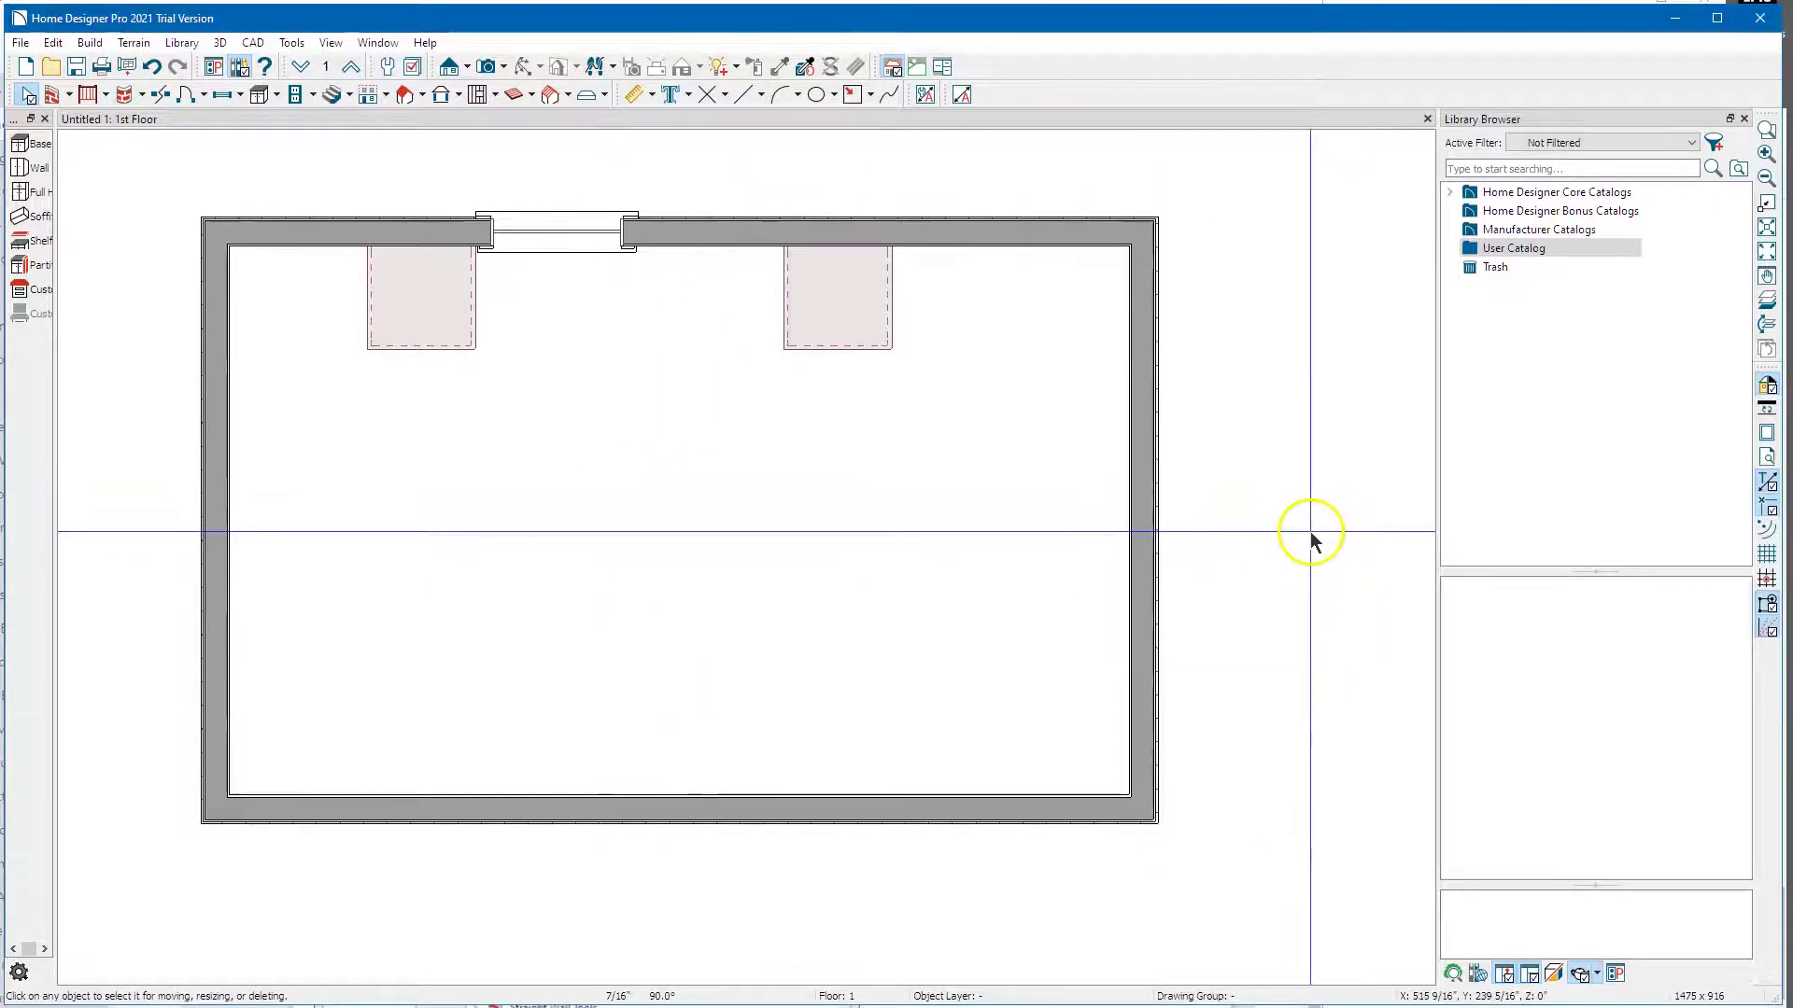
# - Check the right base cabinet's temporary dimensions and regenerate the automatic interior dimensions for the room
pyautogui.click(871, 310)
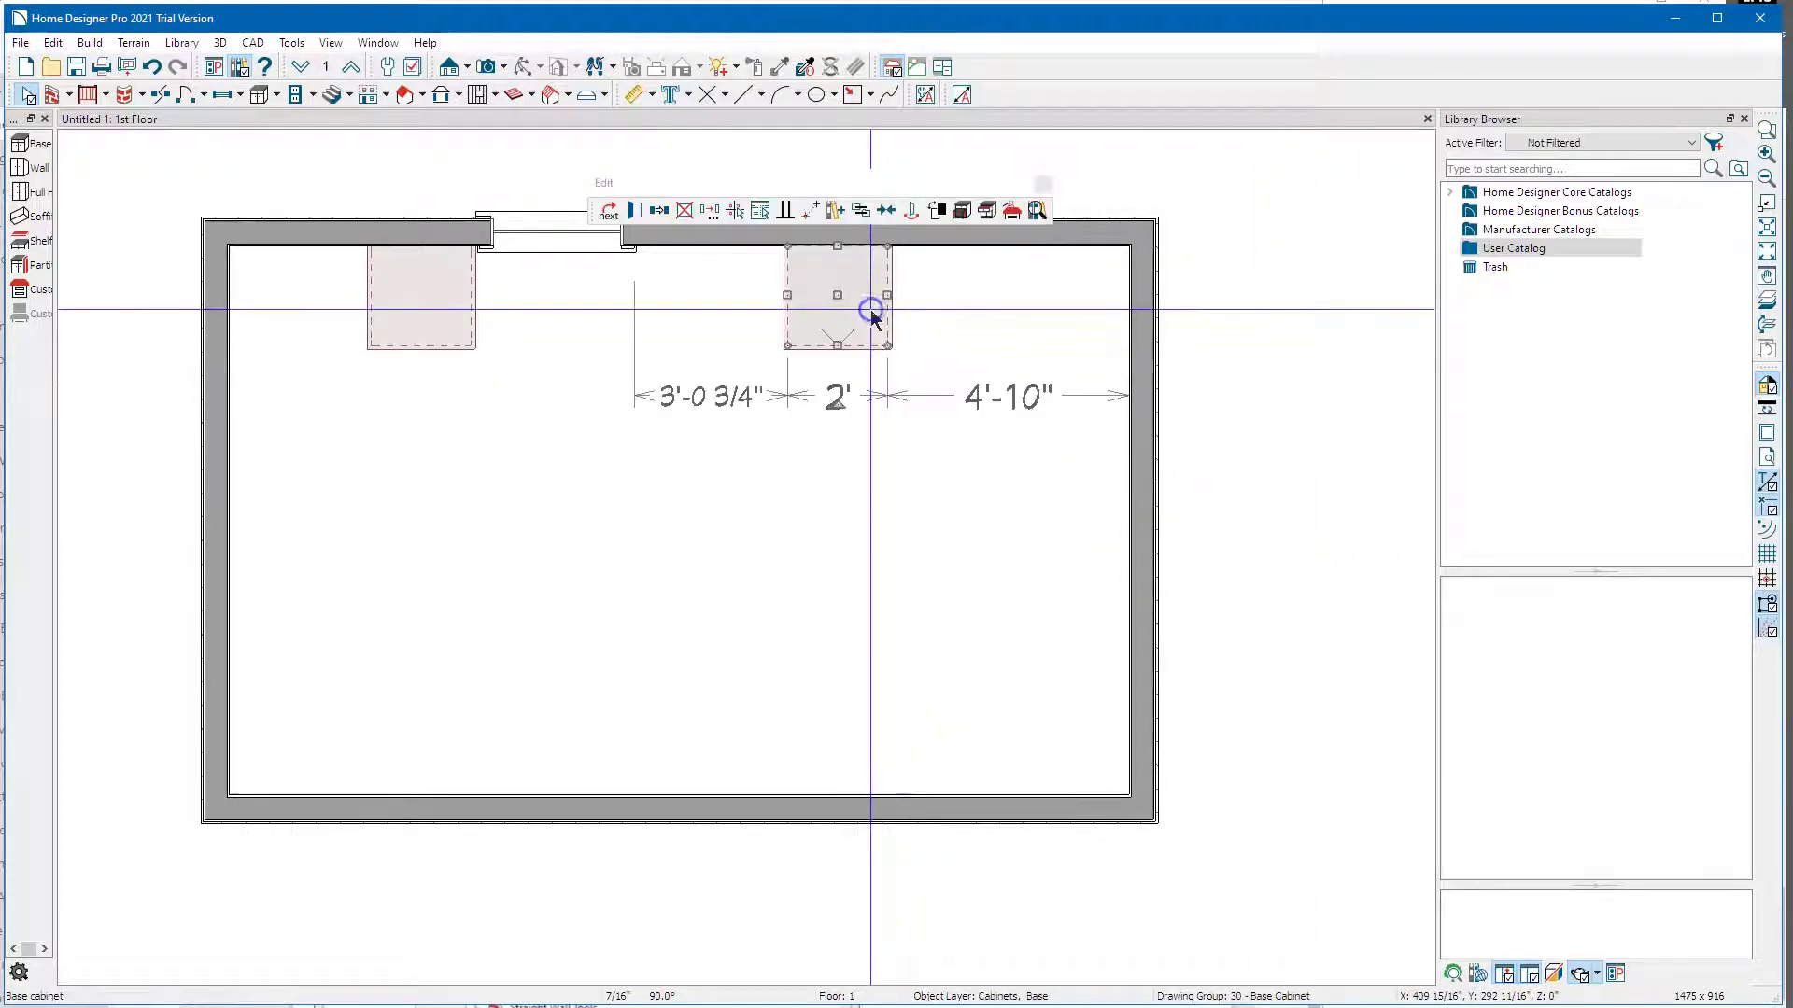
pyautogui.press('Escape')
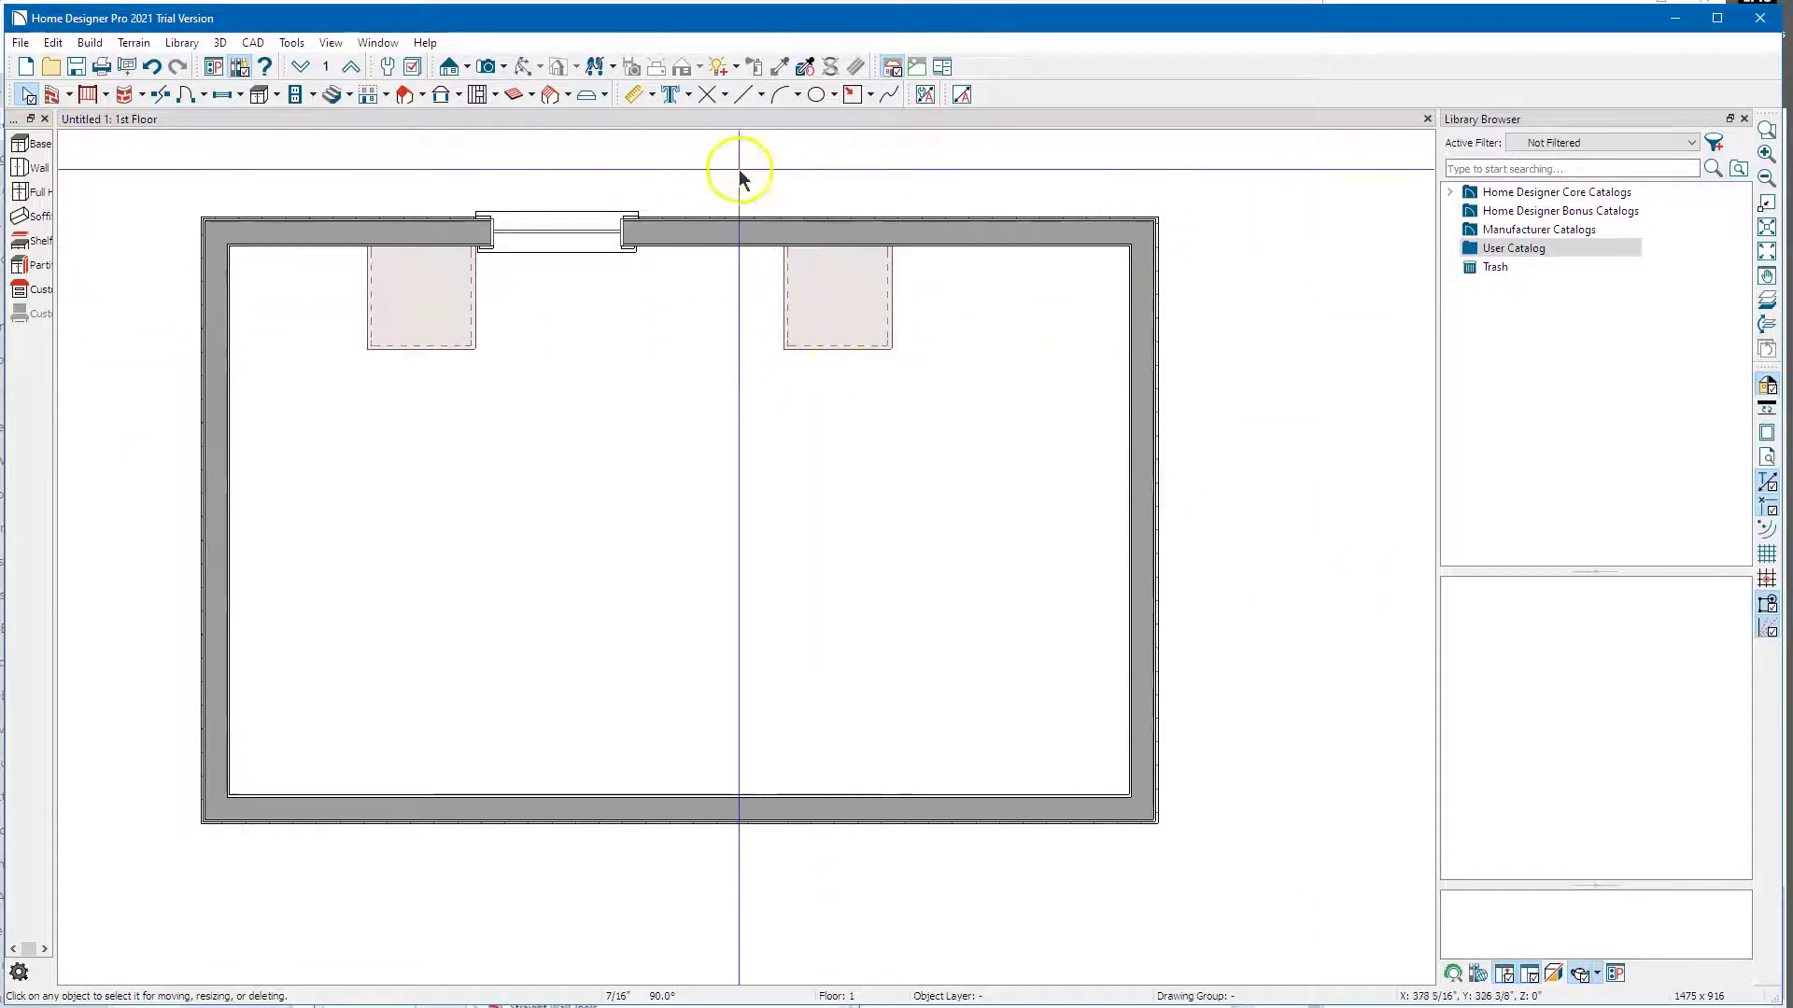
pyautogui.click(962, 95)
pyautogui.moveTo(585, 442); pyautogui.dragTo(625, 491, button='middle')
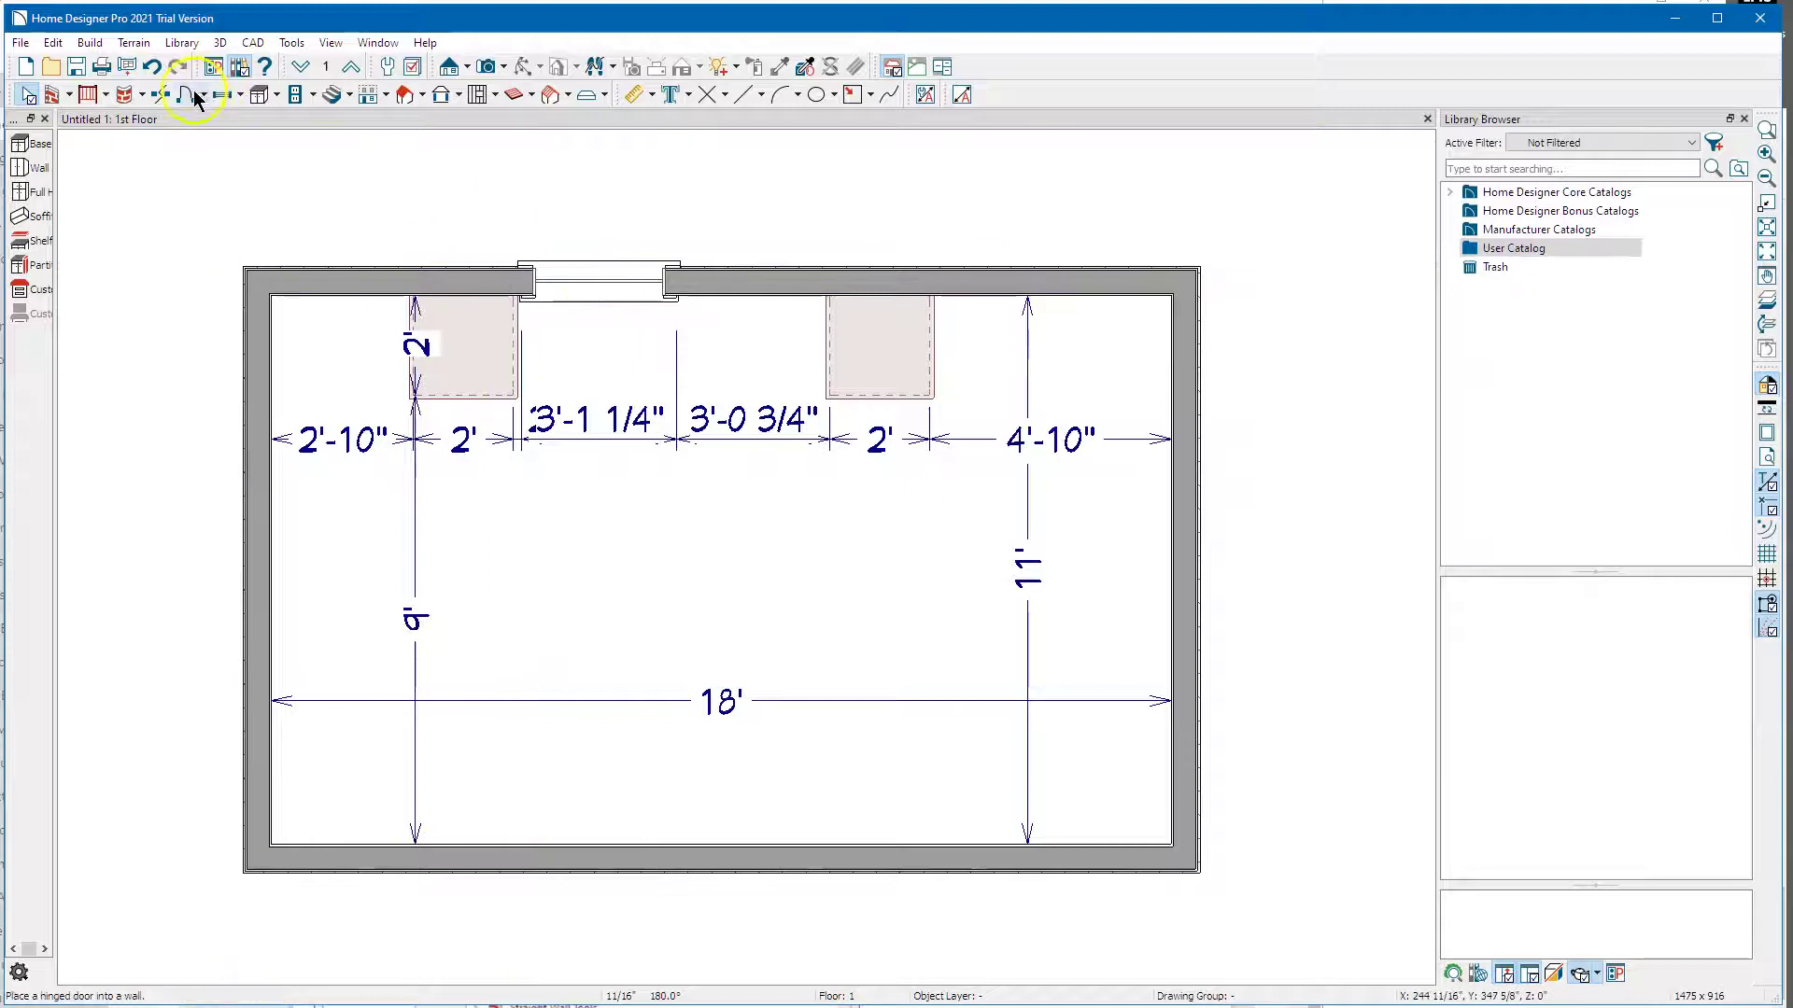
# - Place another base cabinet against the top wall, directly left of the right base cabinet
pyautogui.click(266, 89)
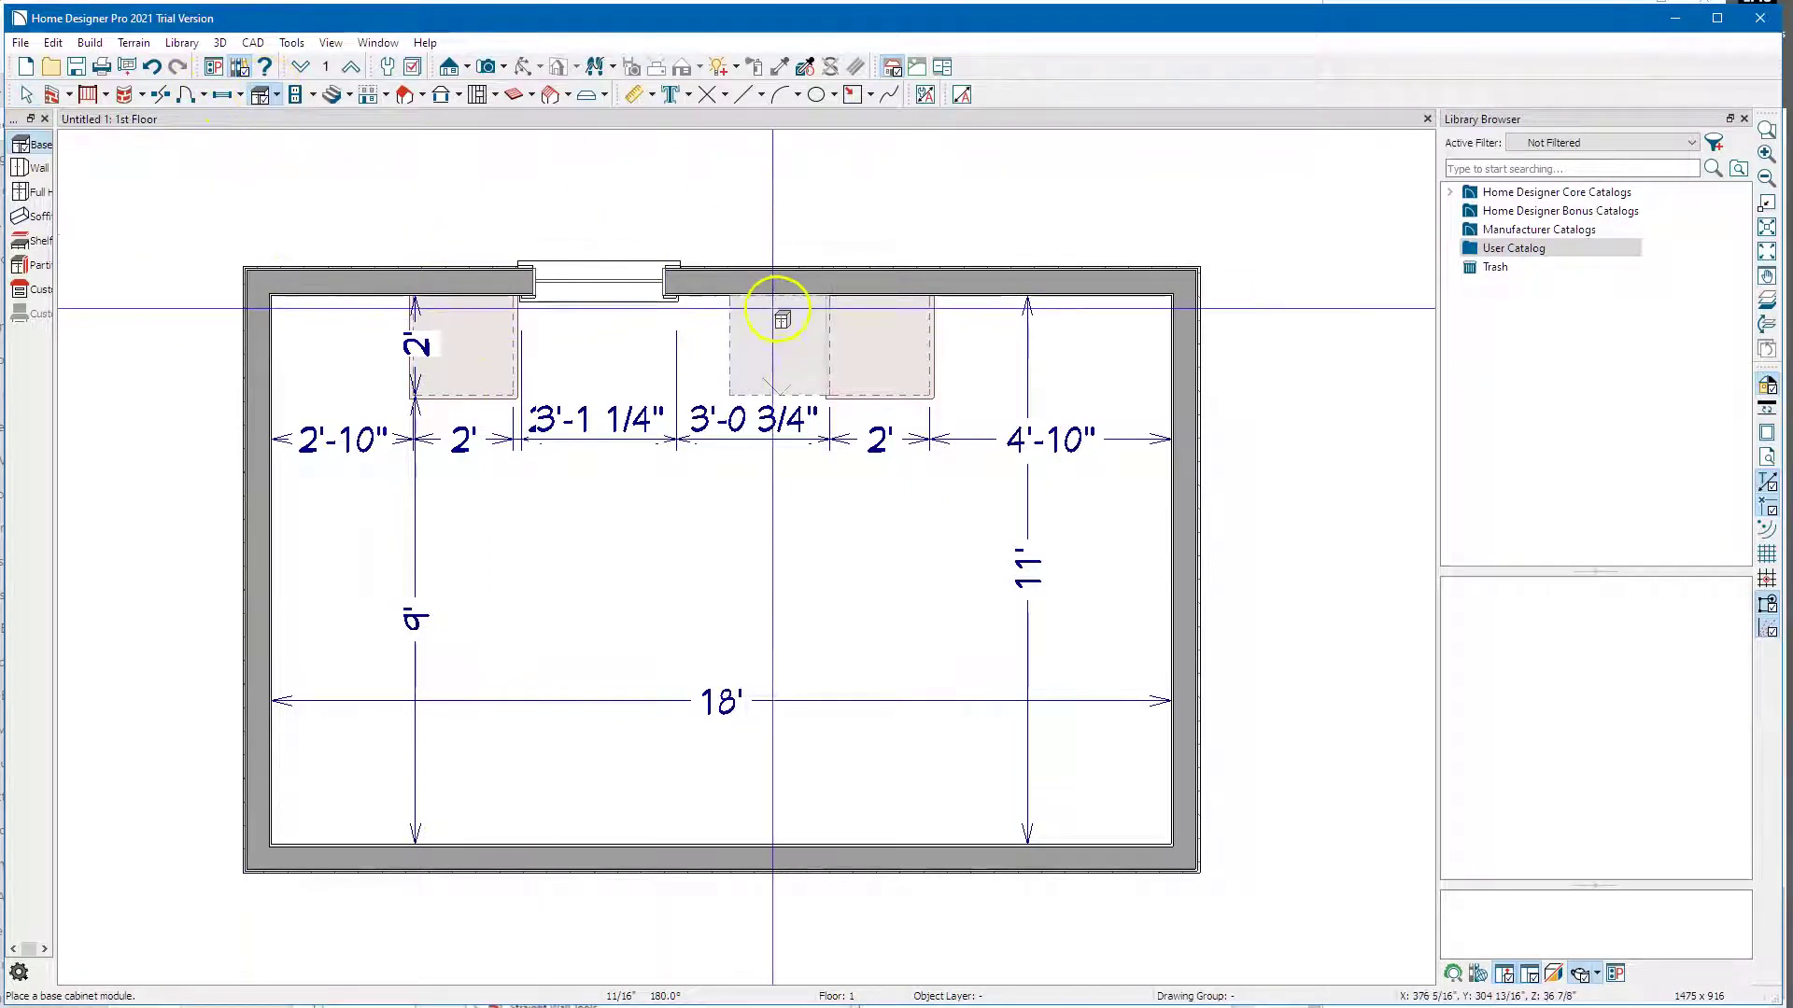
pyautogui.scroll(3, 798, 337)
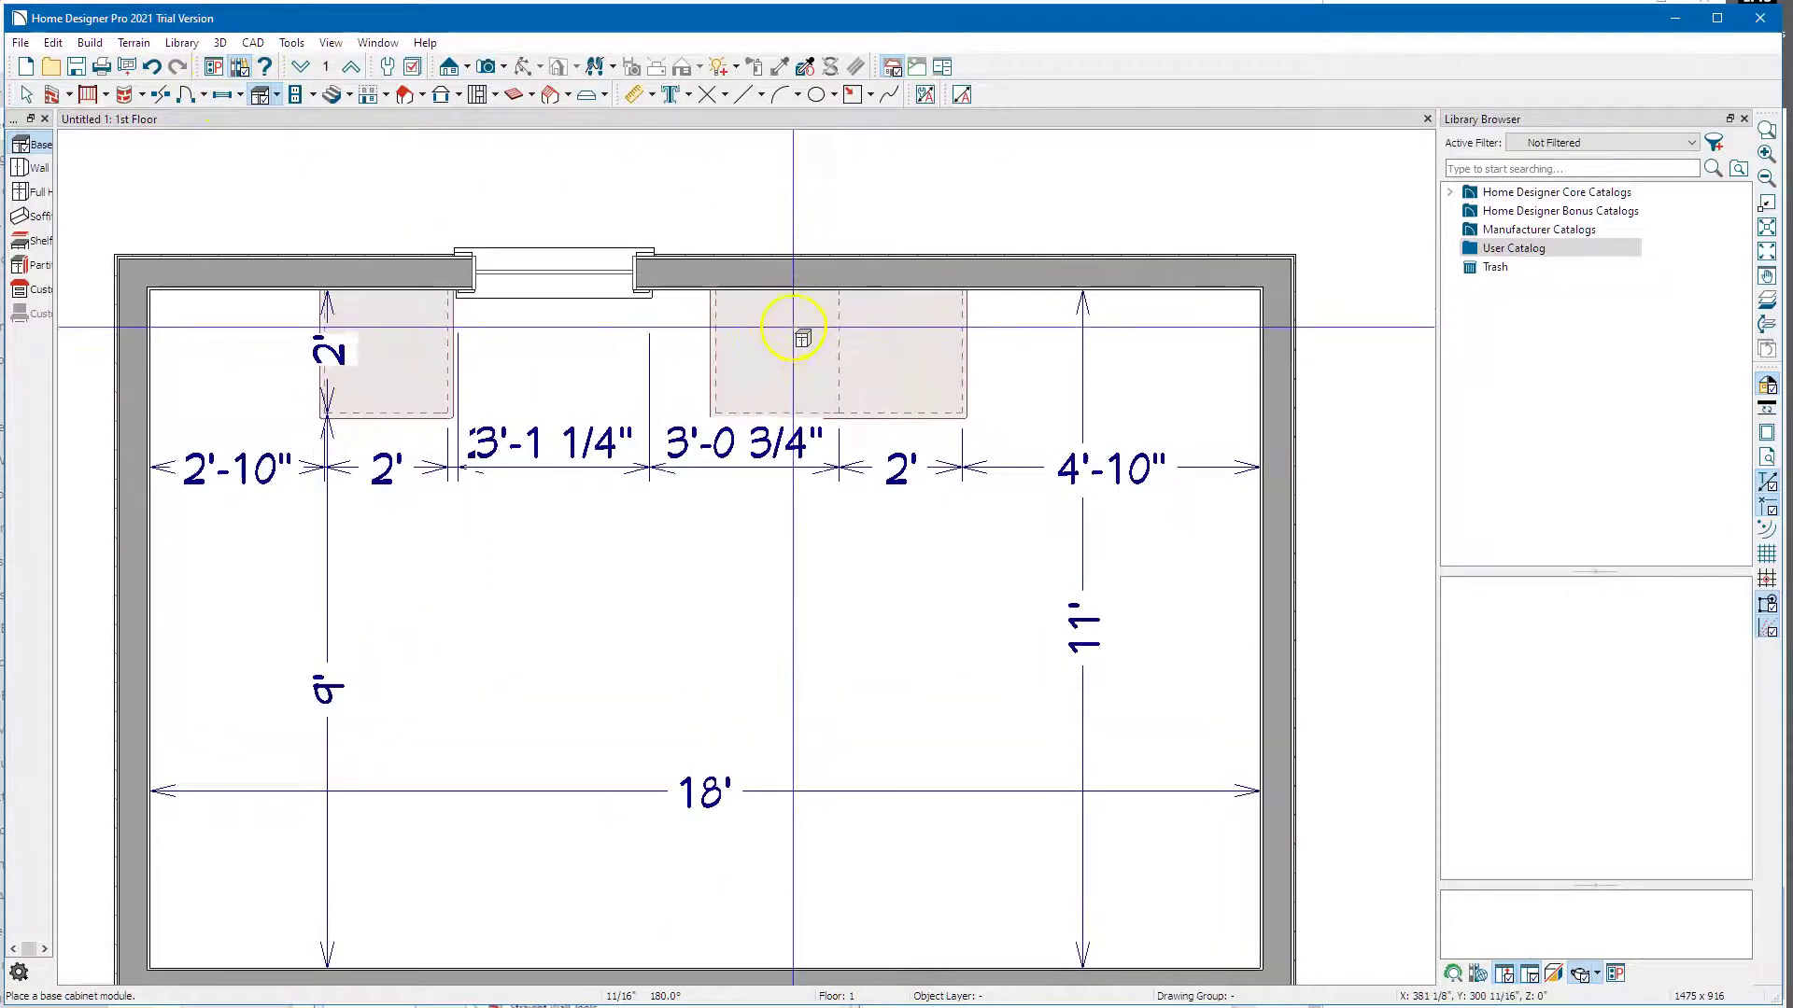
pyautogui.press('Escape')
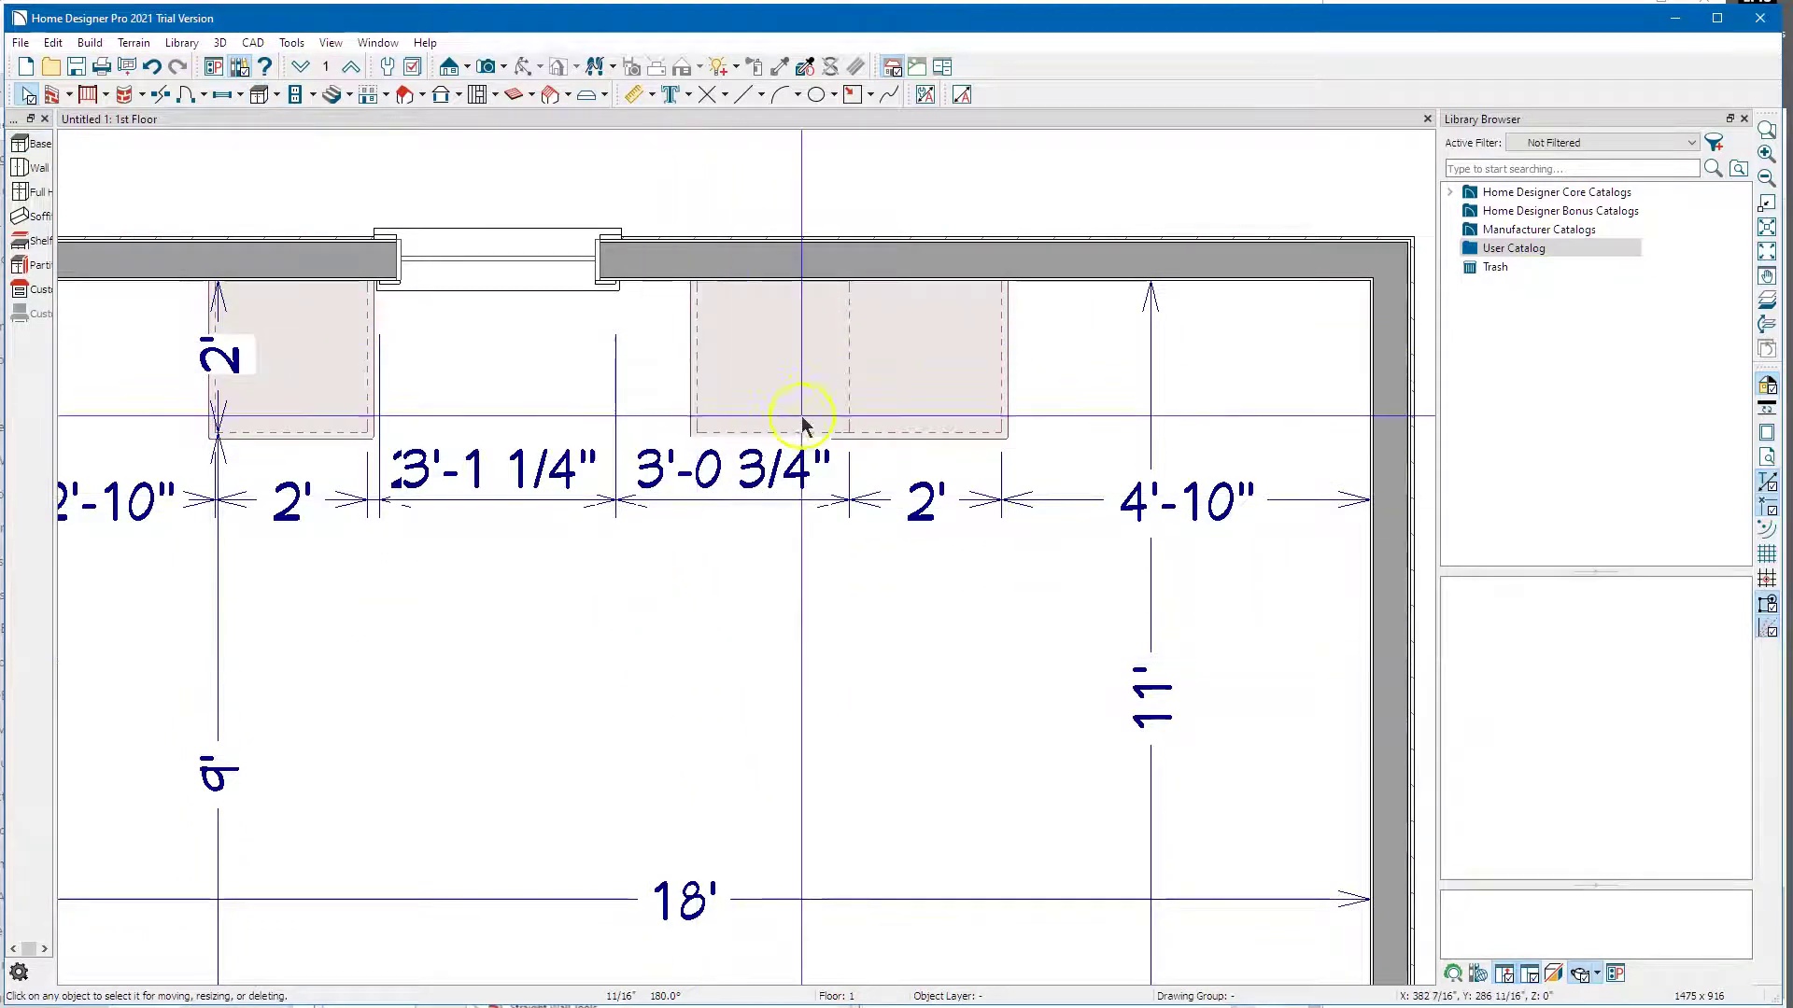
# - Move the cabinet dimension string farther down from the top wall and extend it to locate the new cabinet's left edge
pyautogui.click(668, 509)
pyautogui.moveTo(668, 501); pyautogui.dragTo(667, 611)
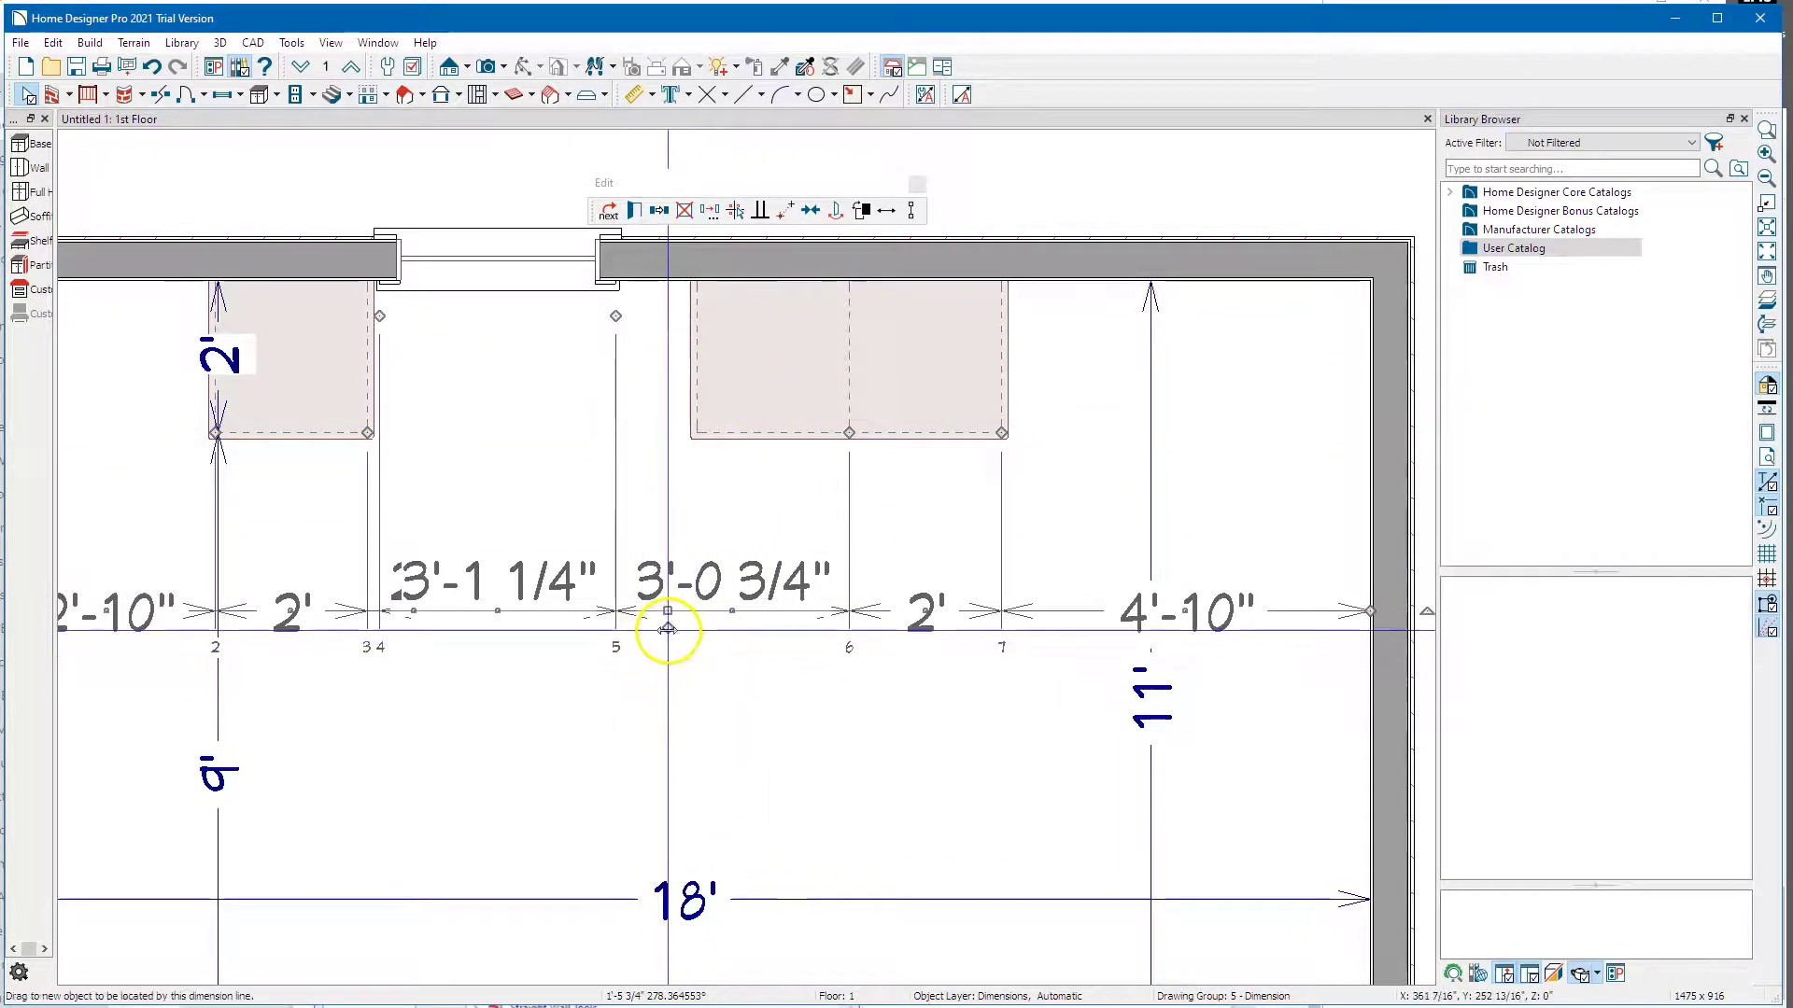
pyautogui.moveTo(668, 621); pyautogui.dragTo(697, 433)
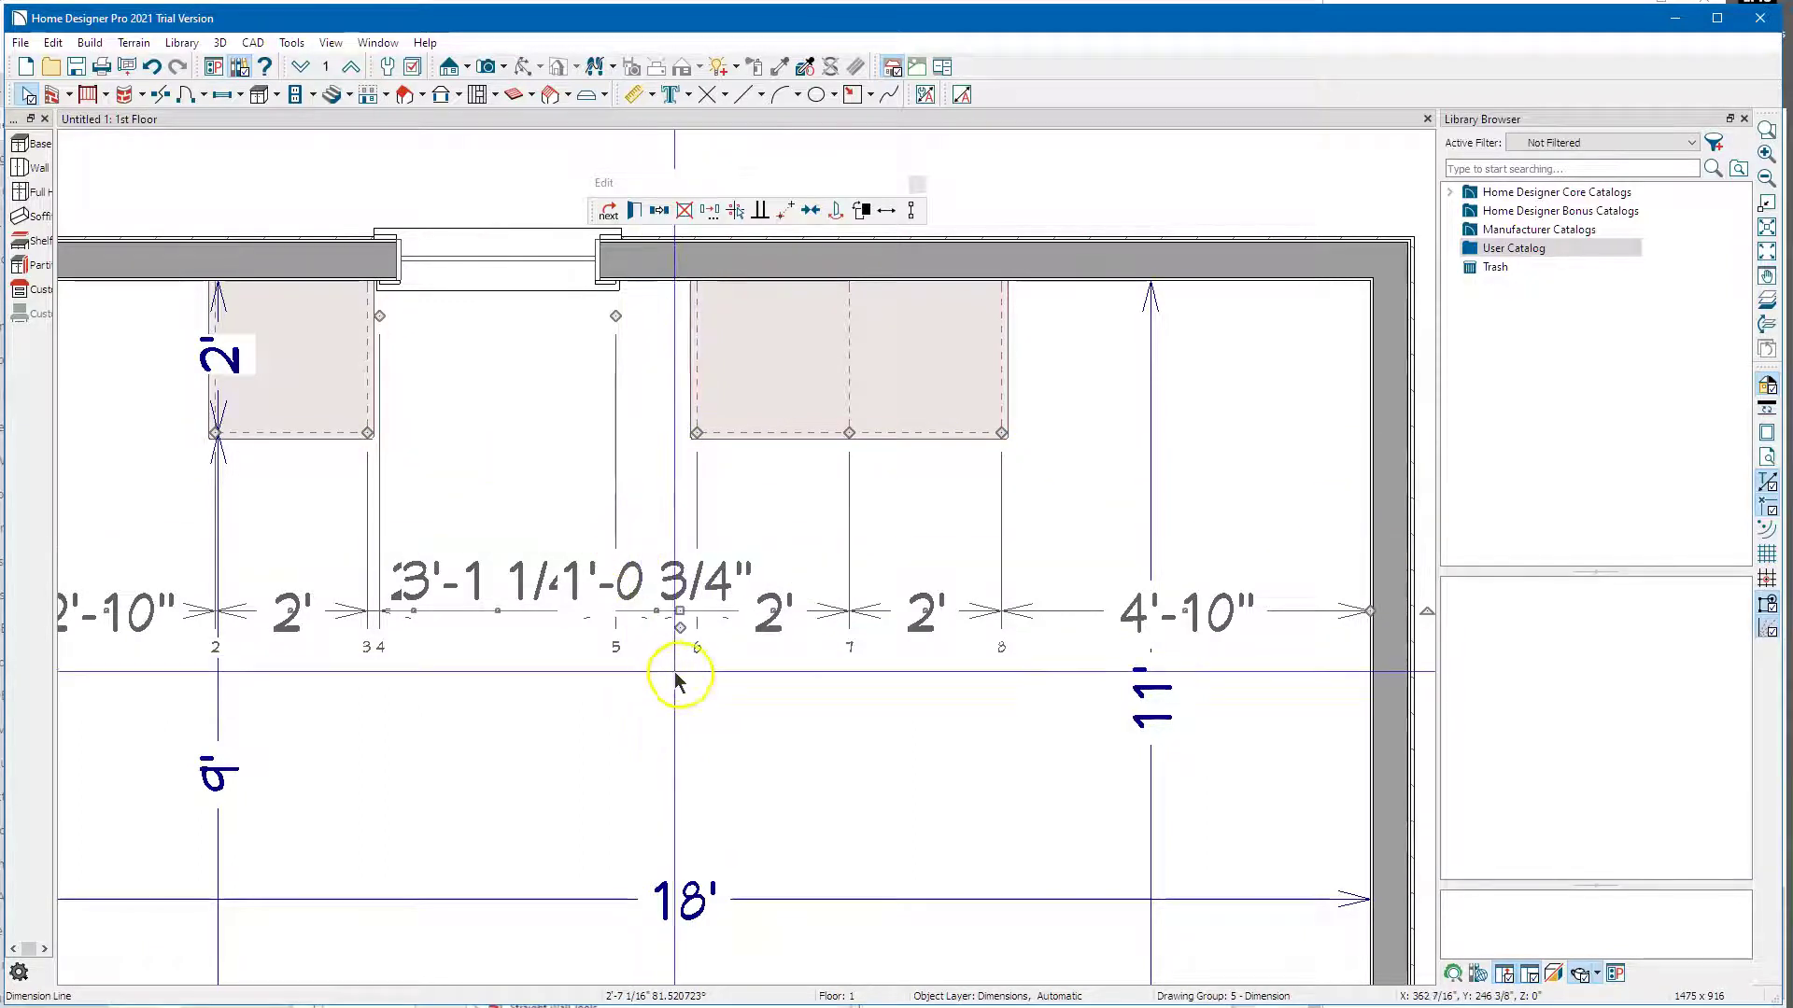
pyautogui.click(748, 712)
# - Move the label for the gap between the window and the new cabinet below its dimension line, and deselect the string
pyautogui.scroll(-1, 777, 482)
pyautogui.scroll(-3, 777, 483)
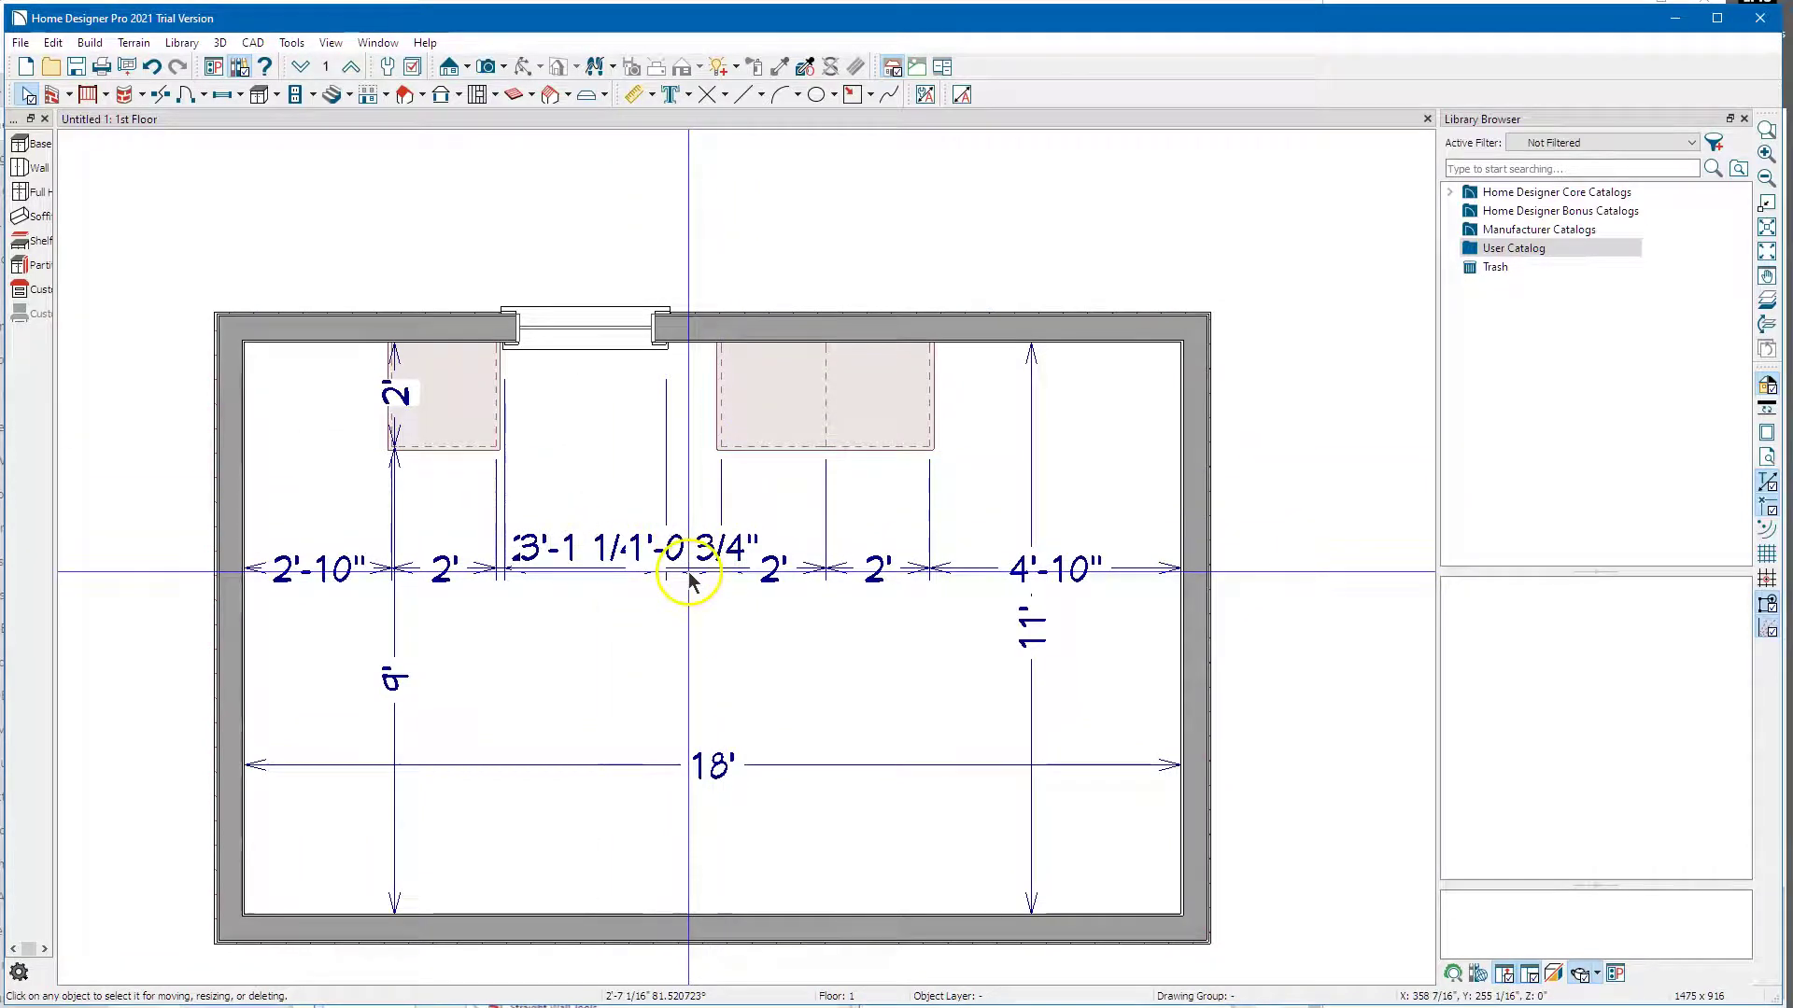
pyautogui.click(704, 558)
pyautogui.scroll(4, 700, 554)
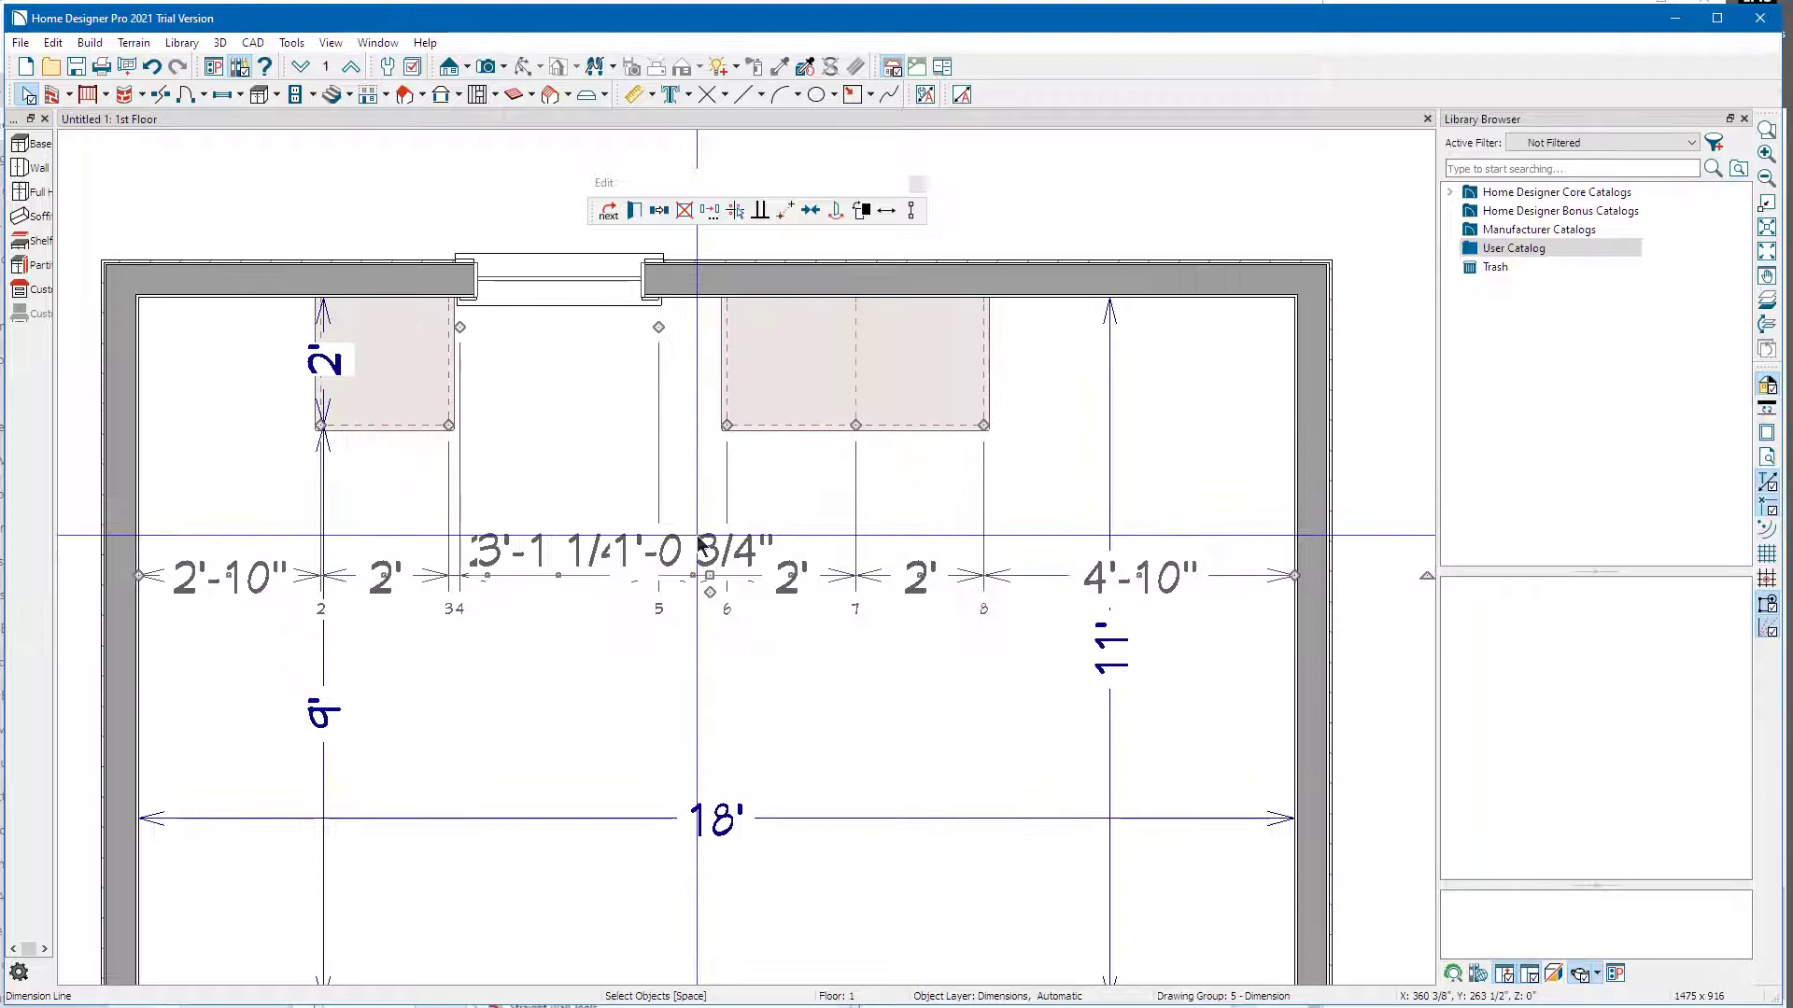
pyautogui.scroll(3, 691, 543)
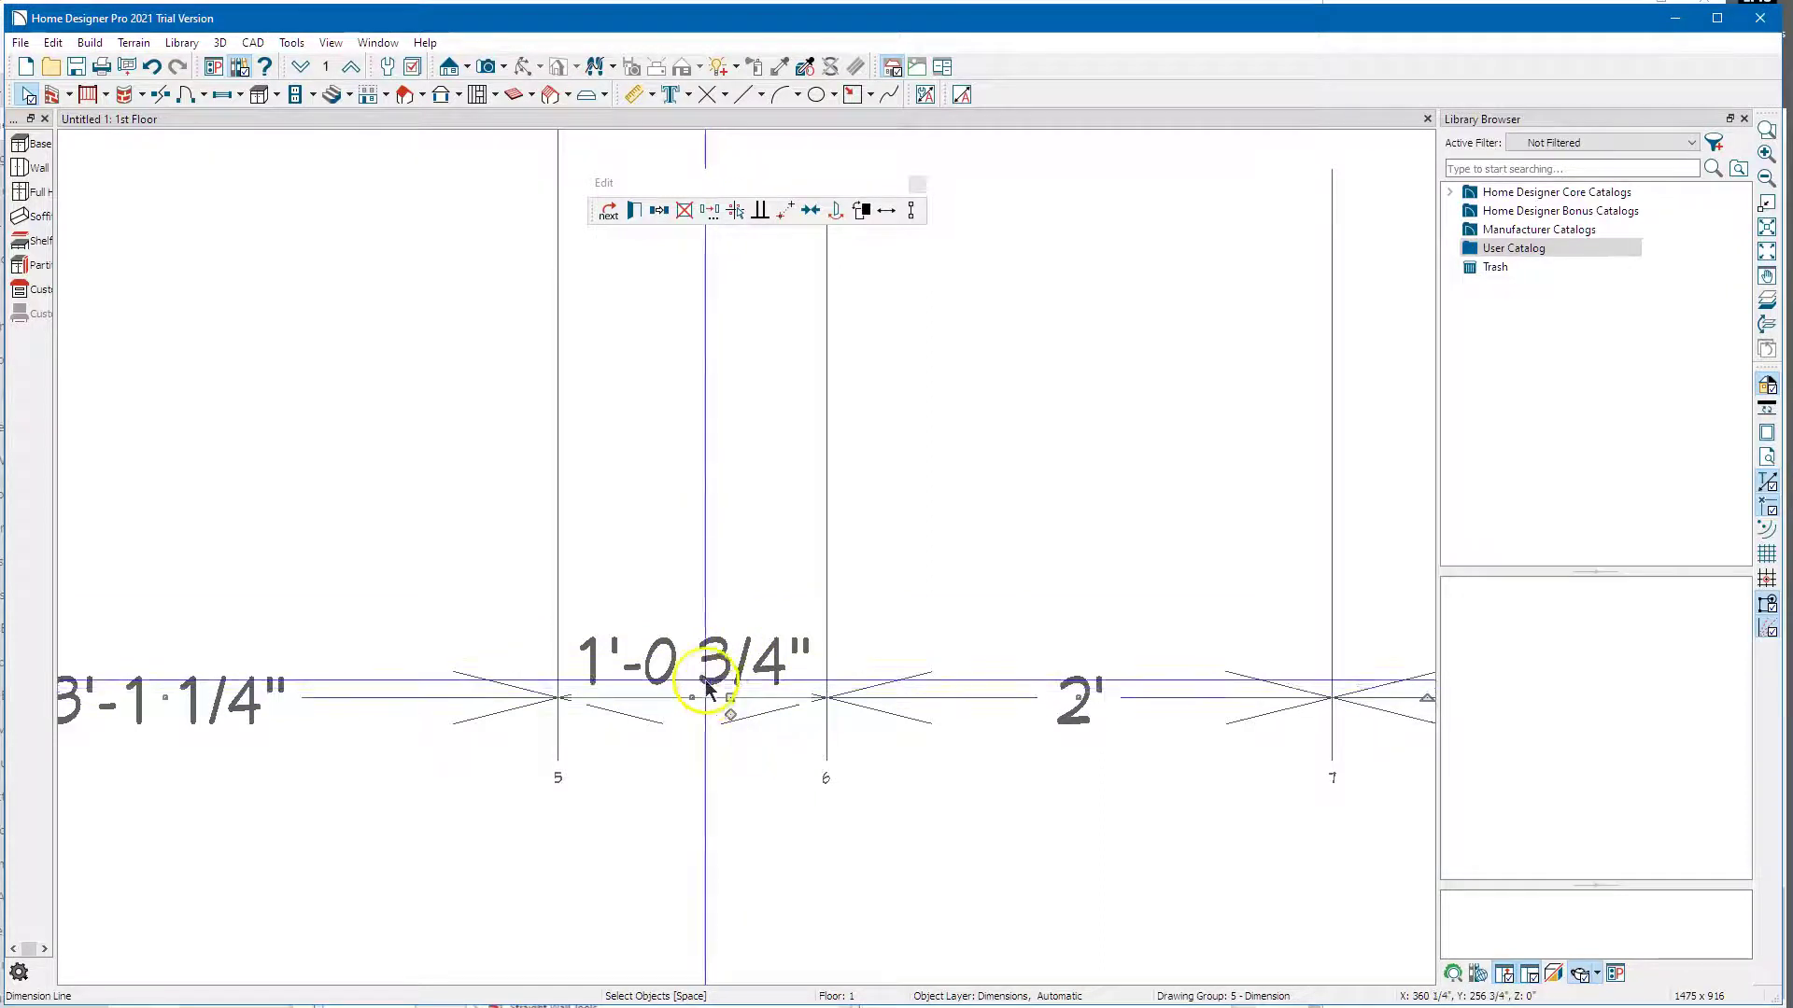
pyautogui.moveTo(689, 697); pyautogui.dragTo(696, 878)
pyautogui.scroll(-4, 719, 429)
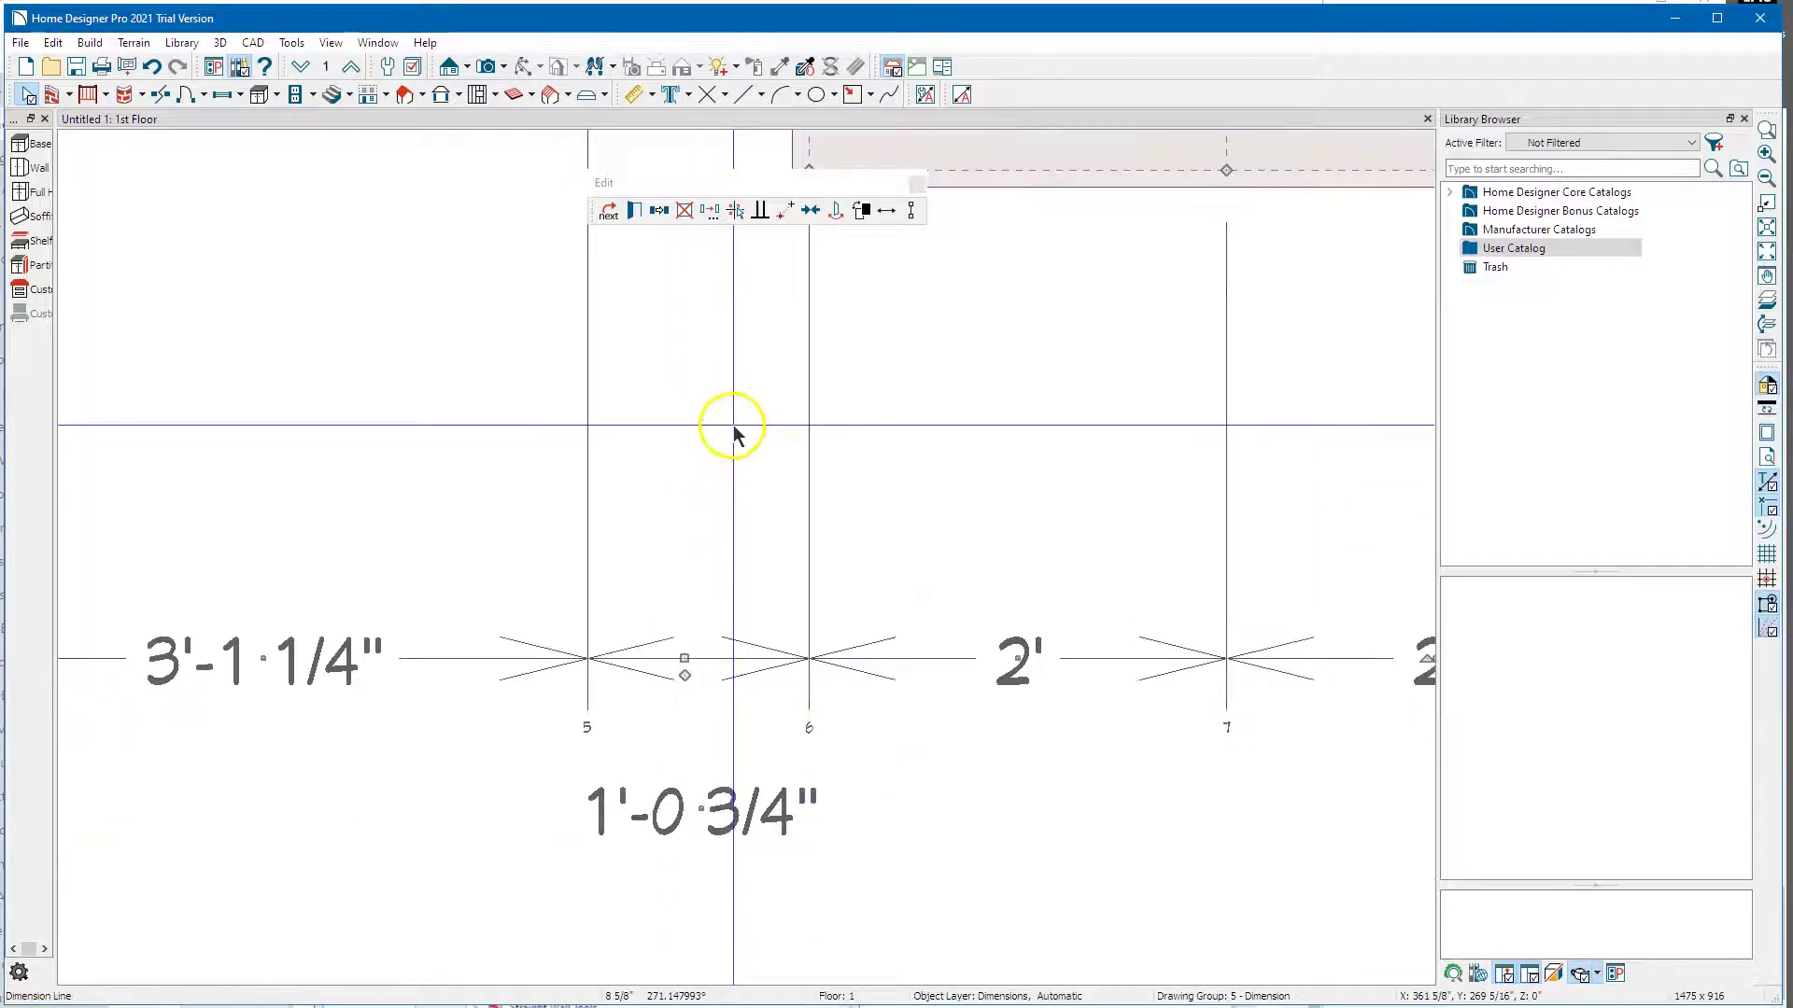
pyautogui.click(721, 765)
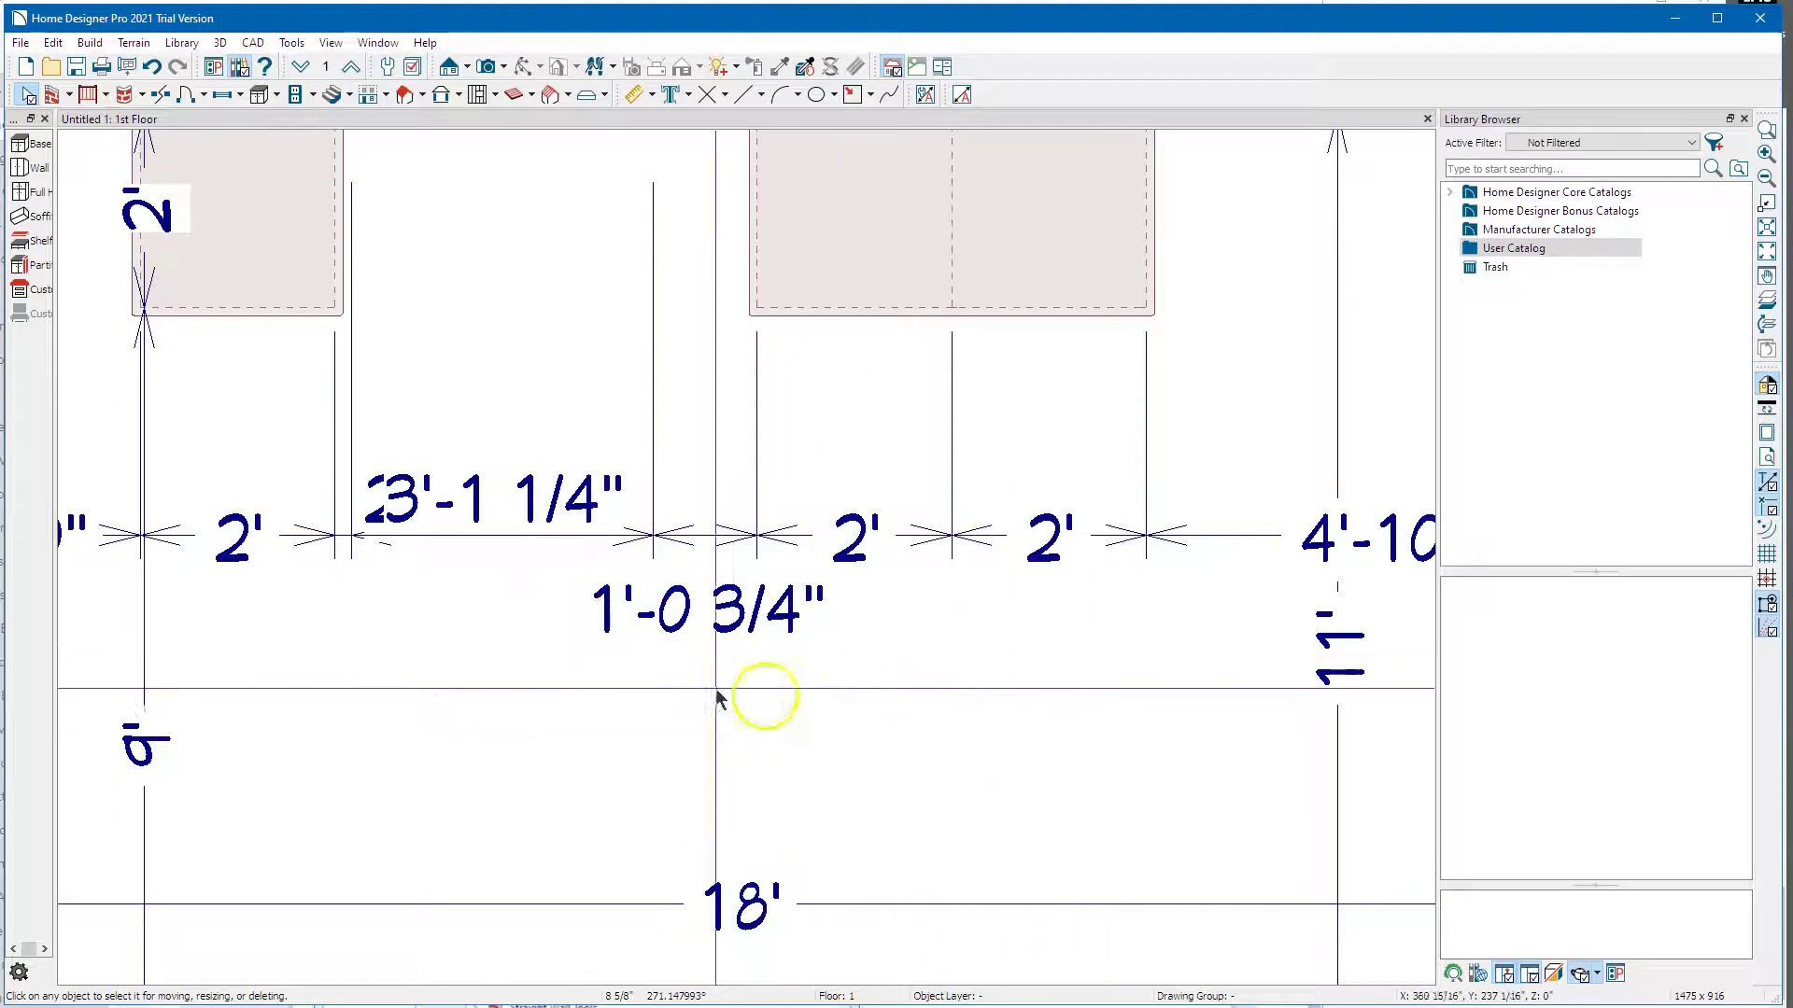
# - Move the label for the narrow gap between the left base cabinet and the window below the dimension line
pyautogui.moveTo(473, 681); pyautogui.dragTo(598, 696, button='middle')
pyautogui.scroll(3, 480, 511)
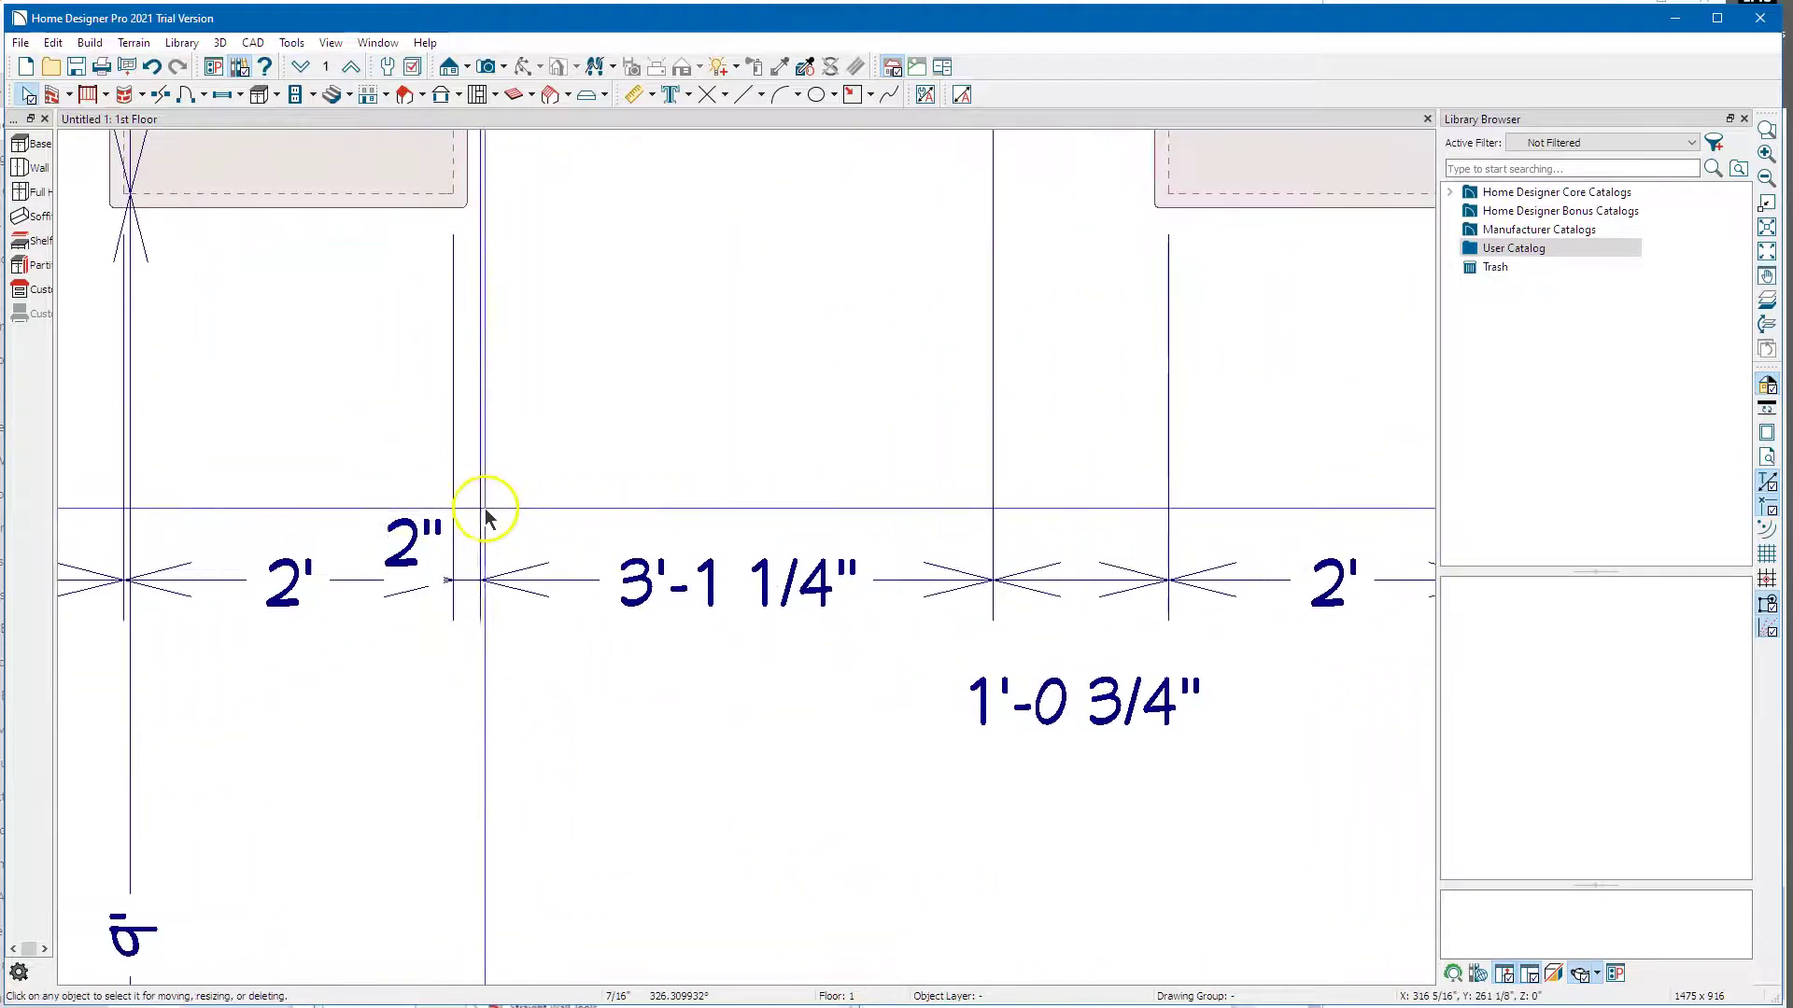
pyautogui.click(408, 585)
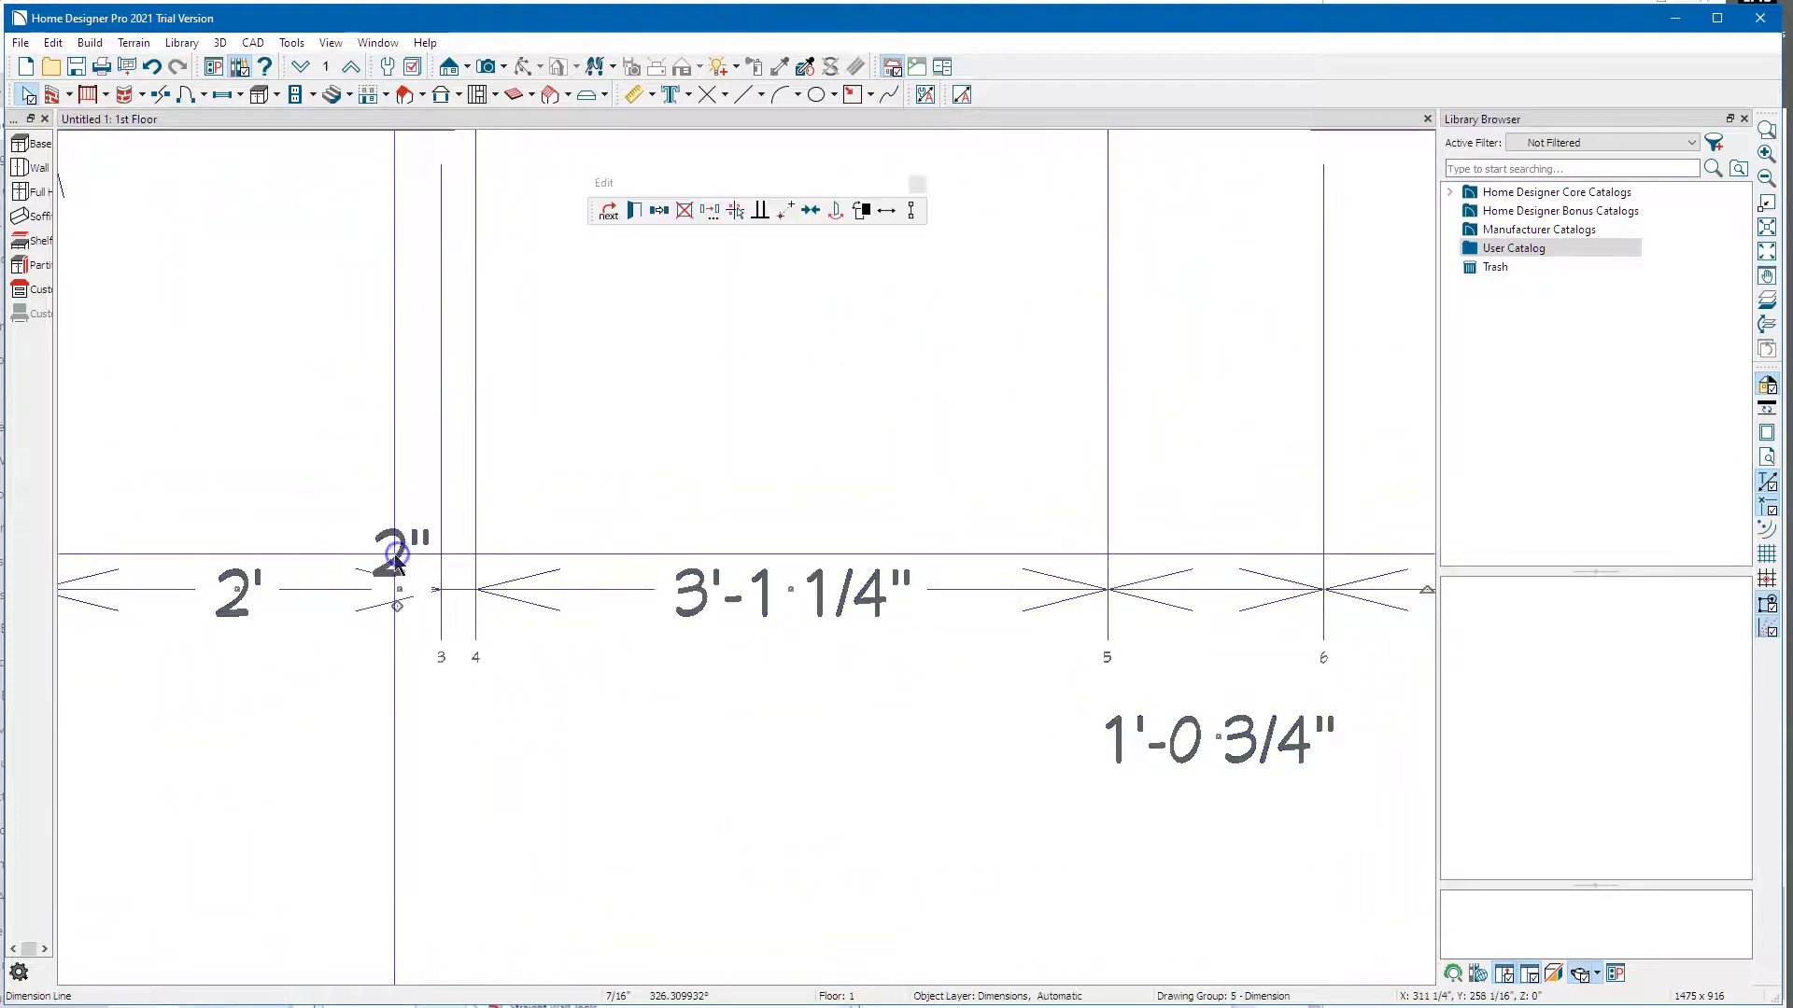
pyautogui.moveTo(398, 588); pyautogui.dragTo(450, 836)
pyautogui.scroll(-5, 689, 454)
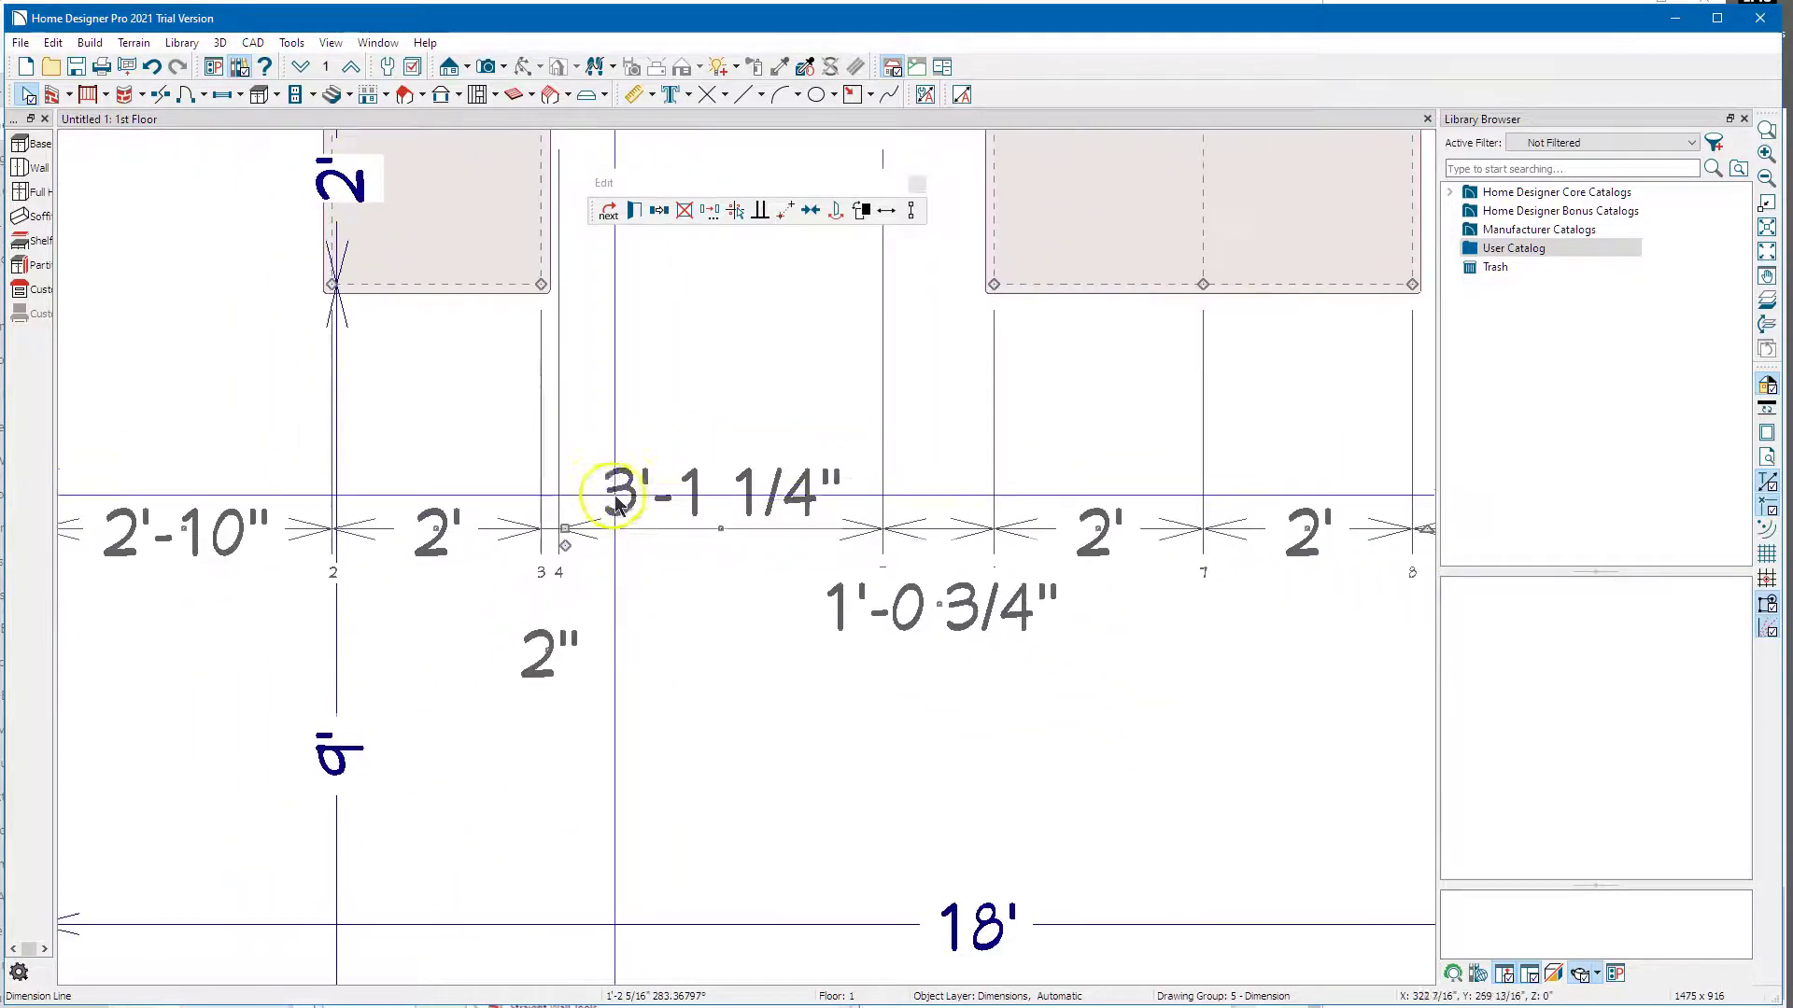
pyautogui.scroll(-1, 592, 571)
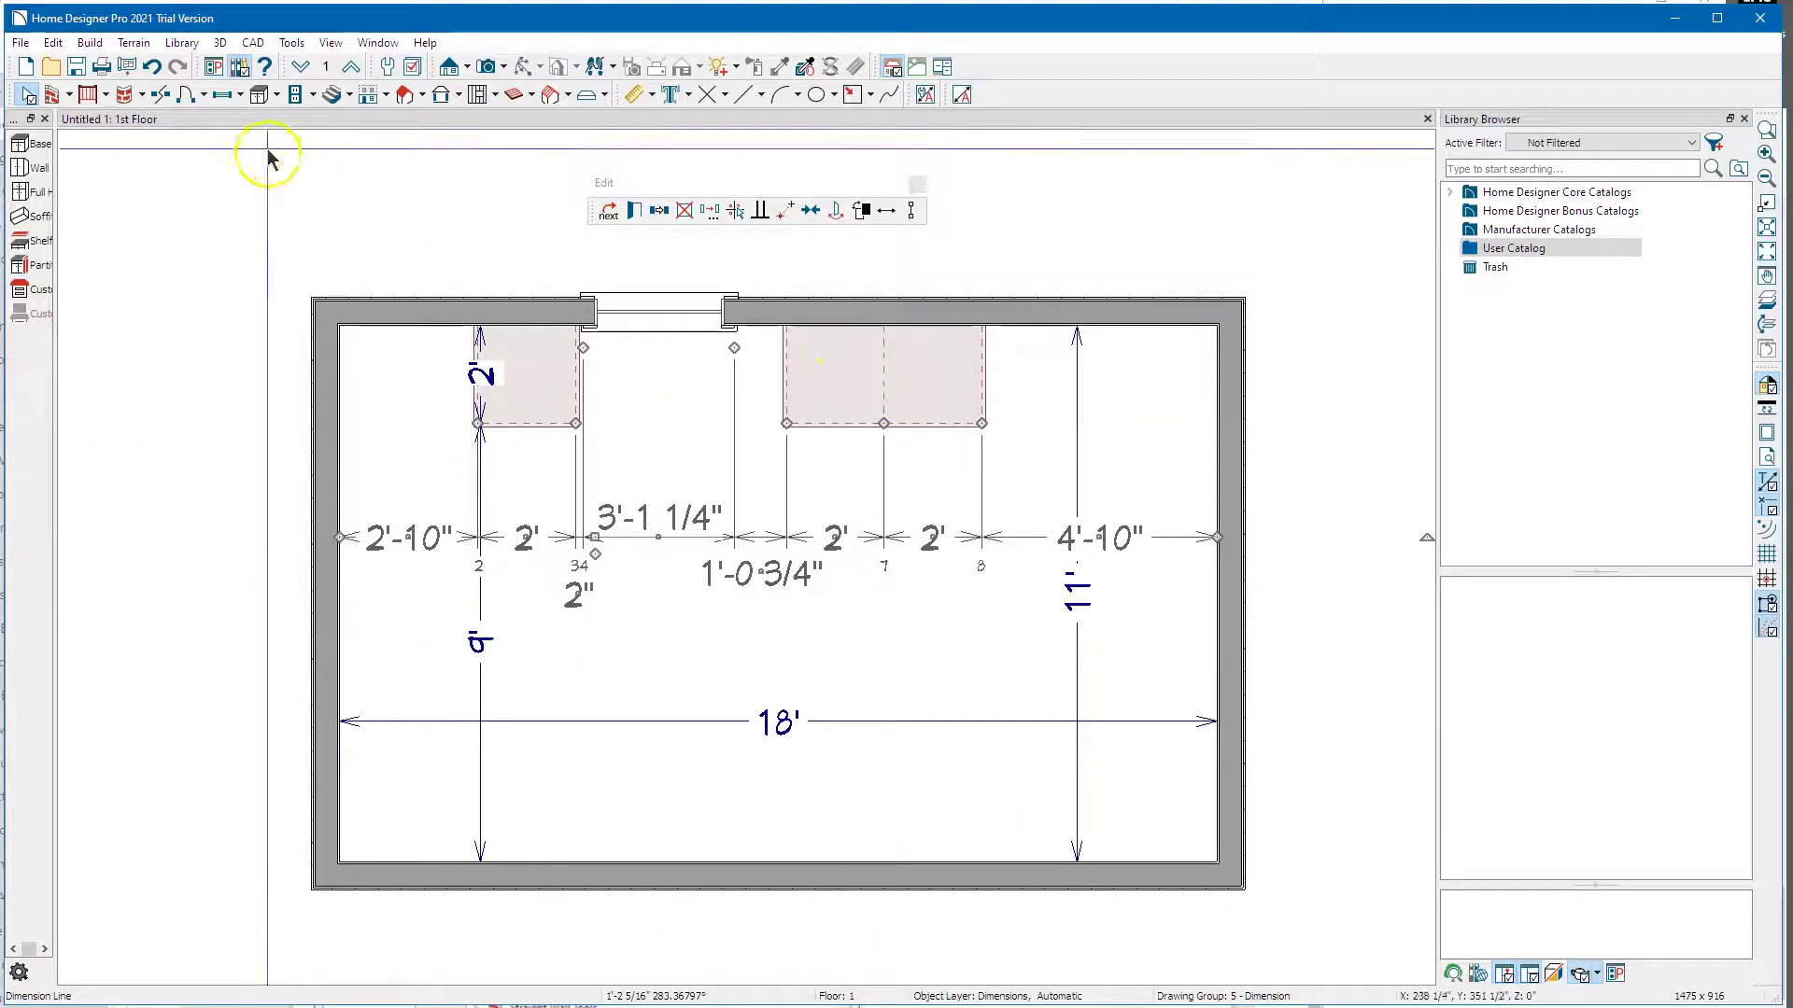
# - Place a wall cabinet against the top wall, just right of the window
pyautogui.click(276, 95)
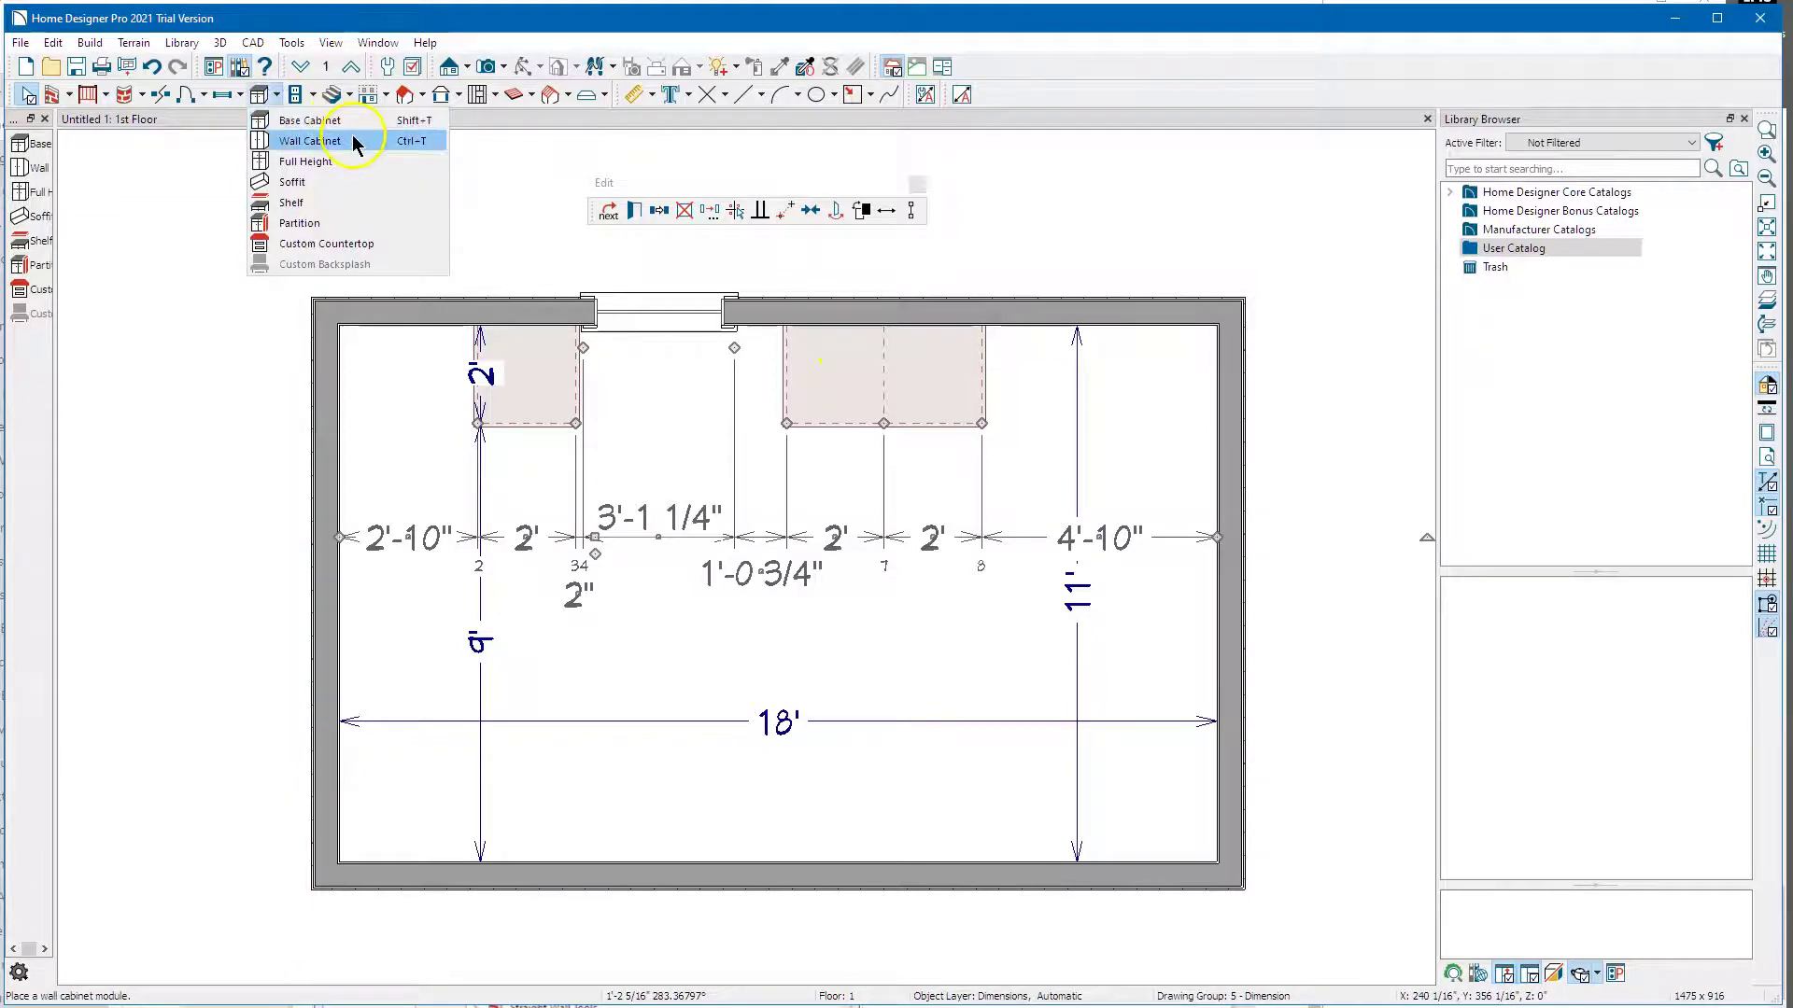
pyautogui.click(311, 141)
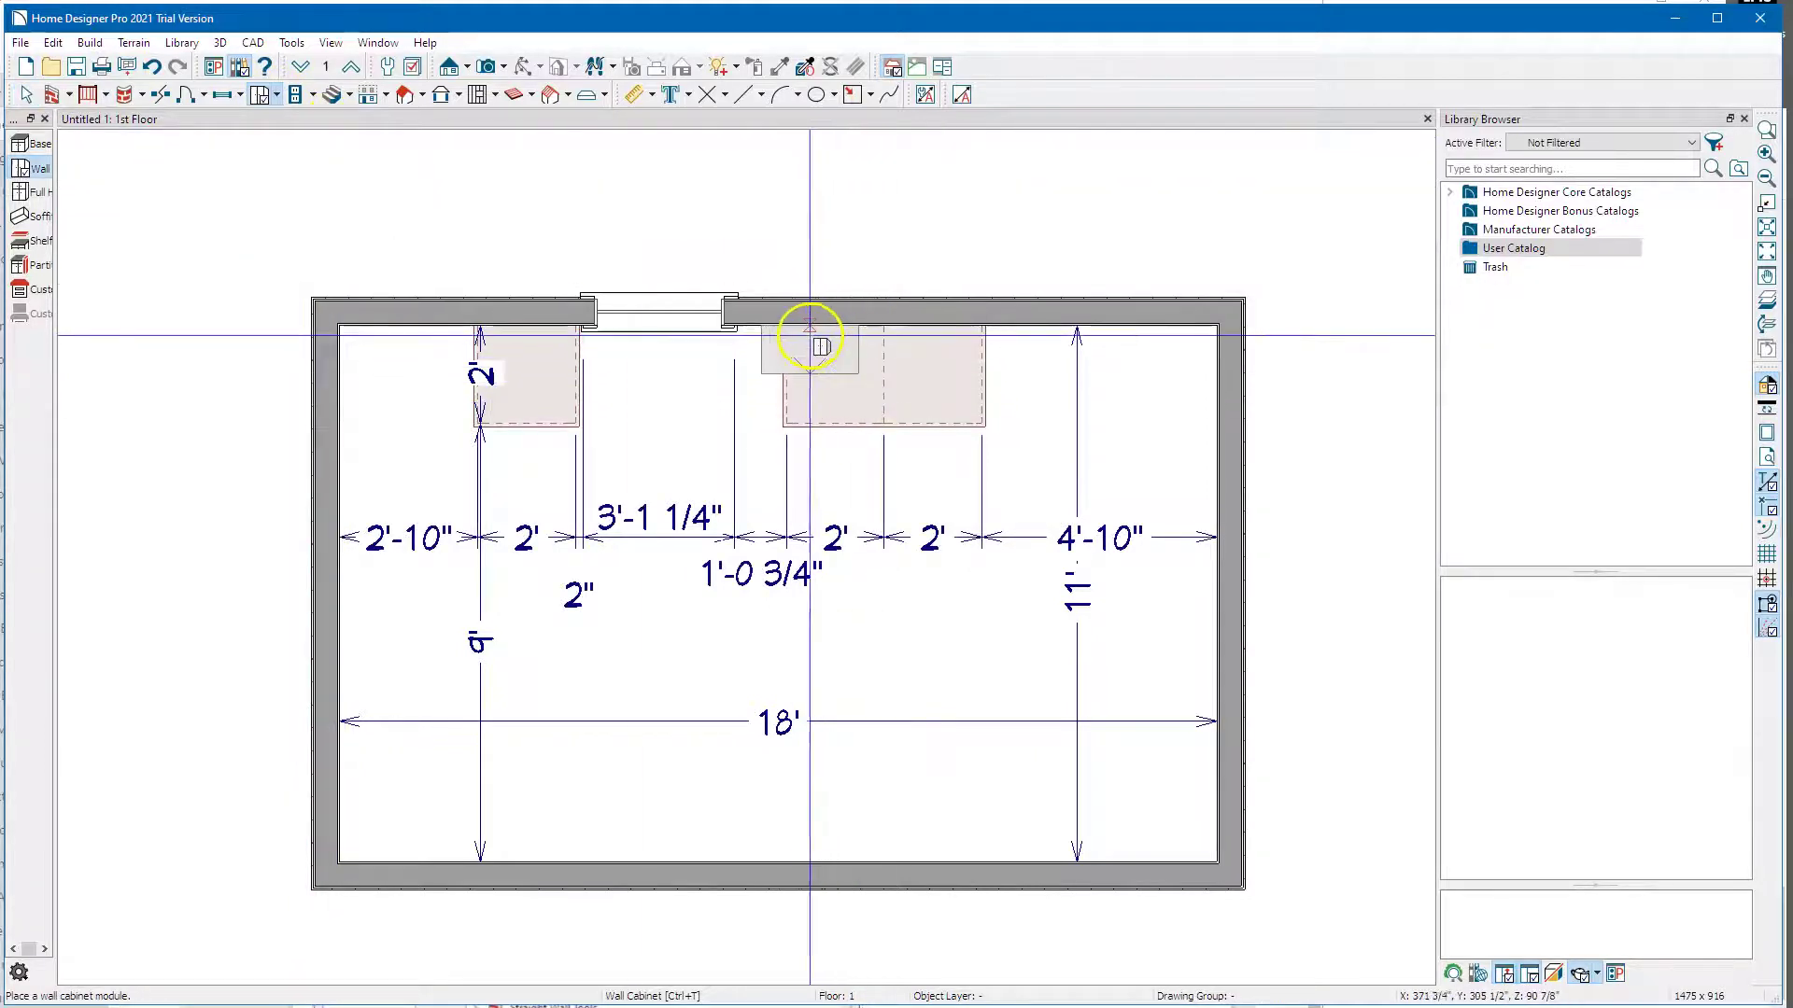
pyautogui.scroll(5, 806, 332)
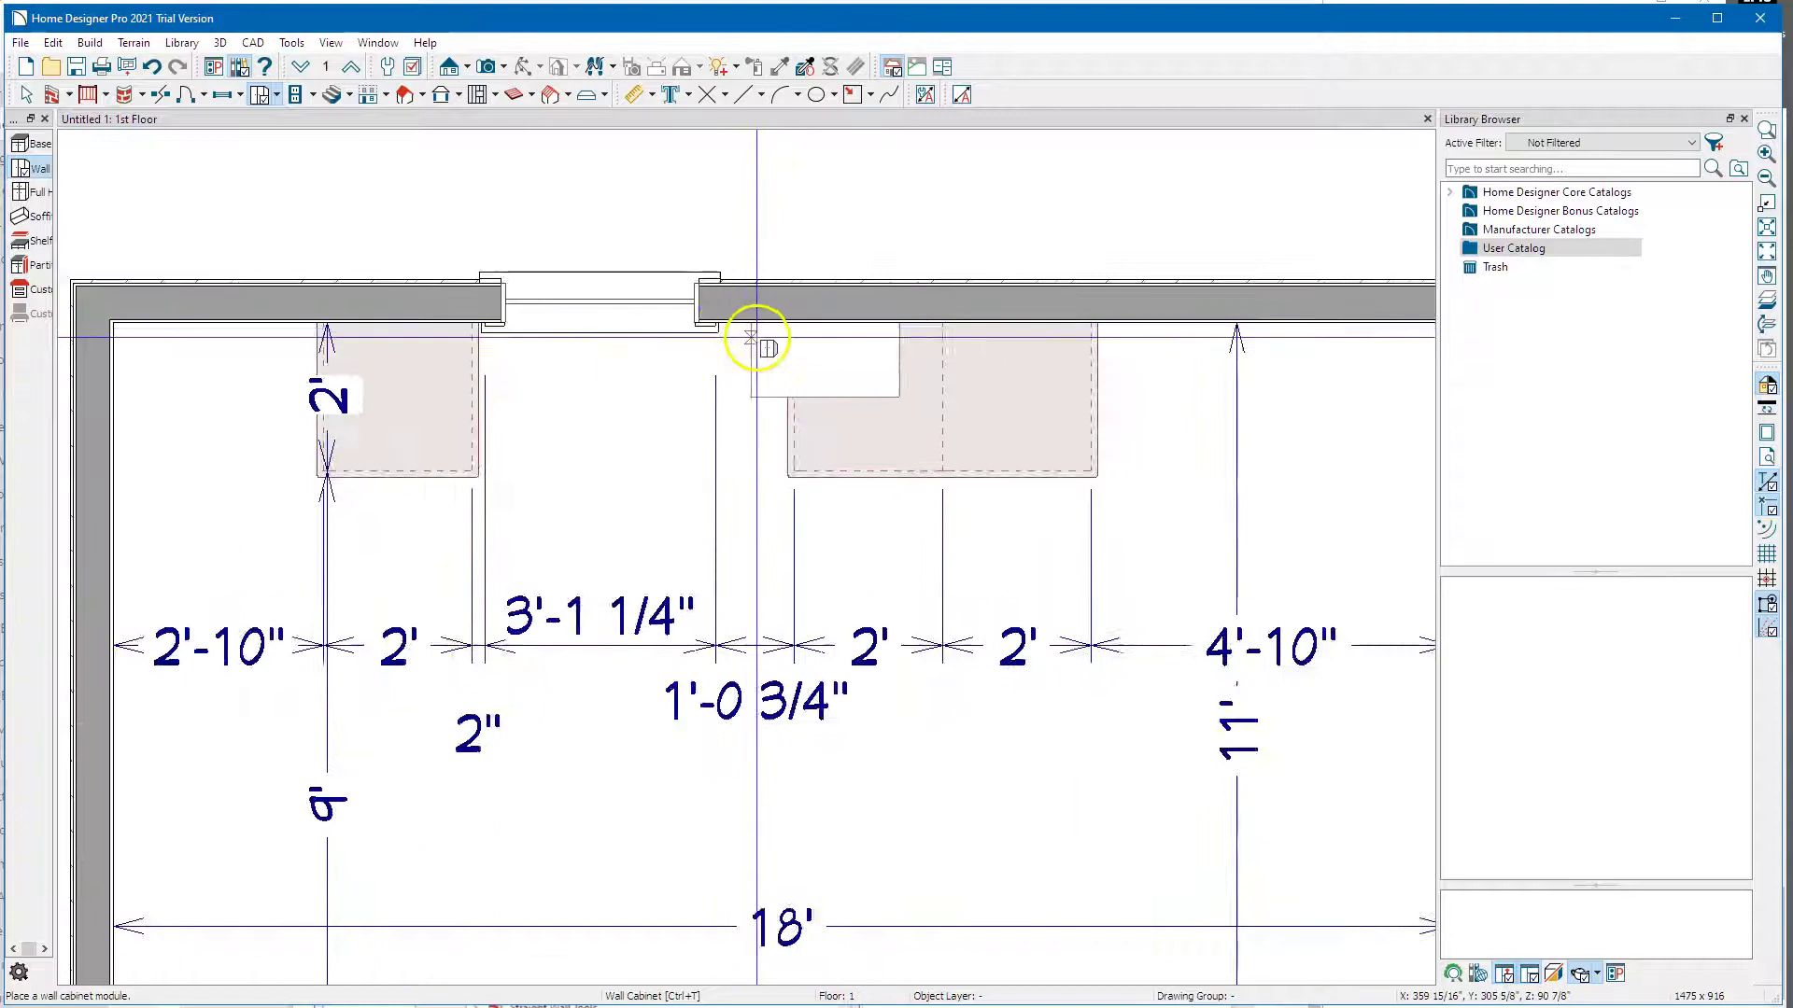
pyautogui.press('Escape')
# - Set the gap between the window and the wall cabinet's left edge to 3" by moving the cabinet
pyautogui.click(748, 351)
pyautogui.scroll(3, 748, 360)
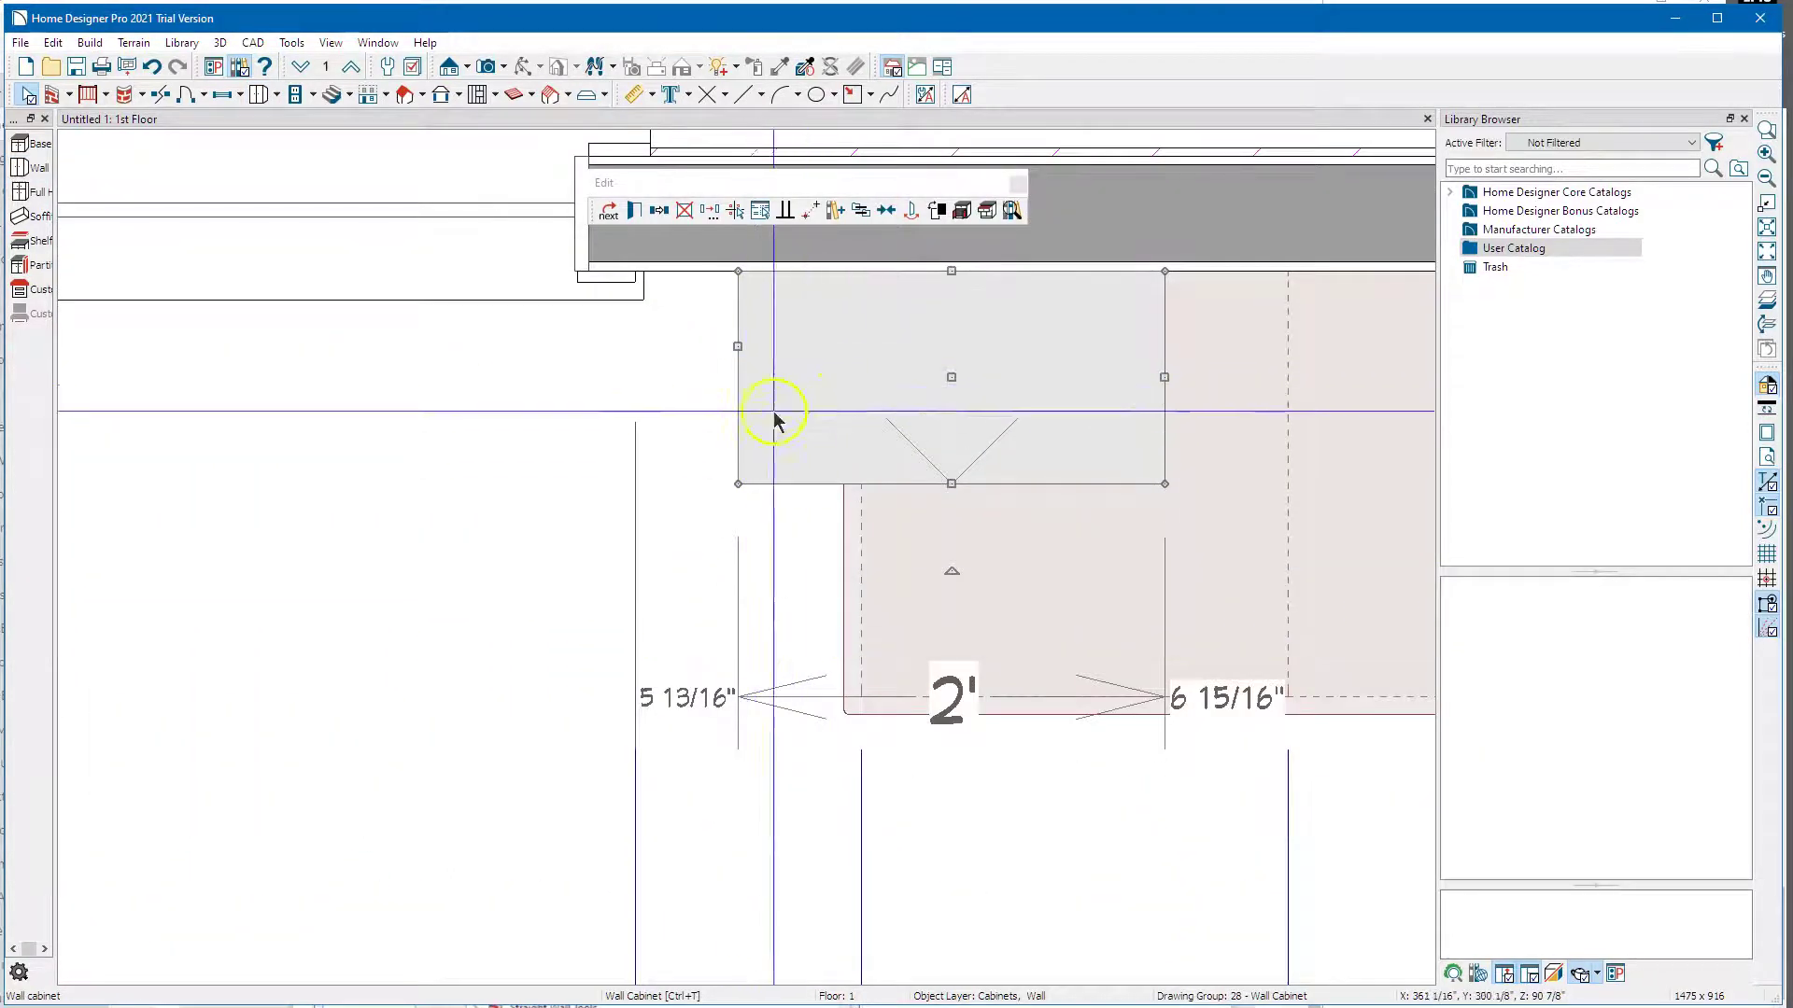
pyautogui.click(676, 699)
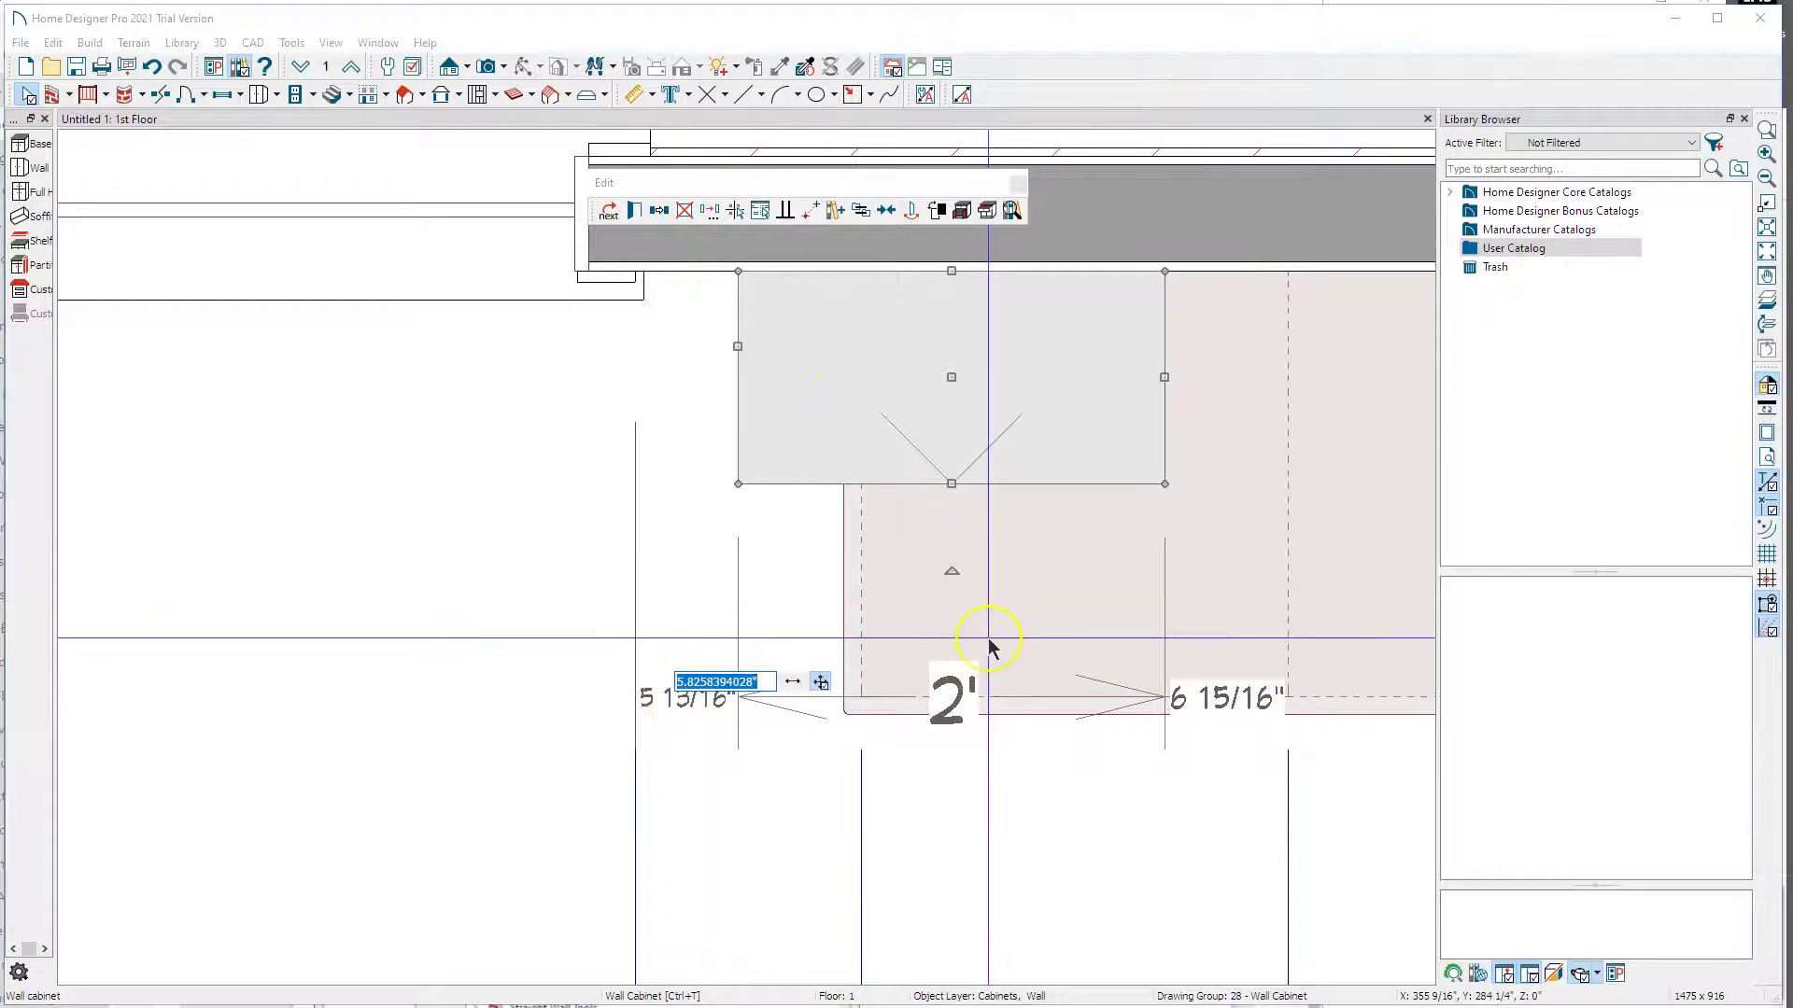
pyautogui.press('Return')
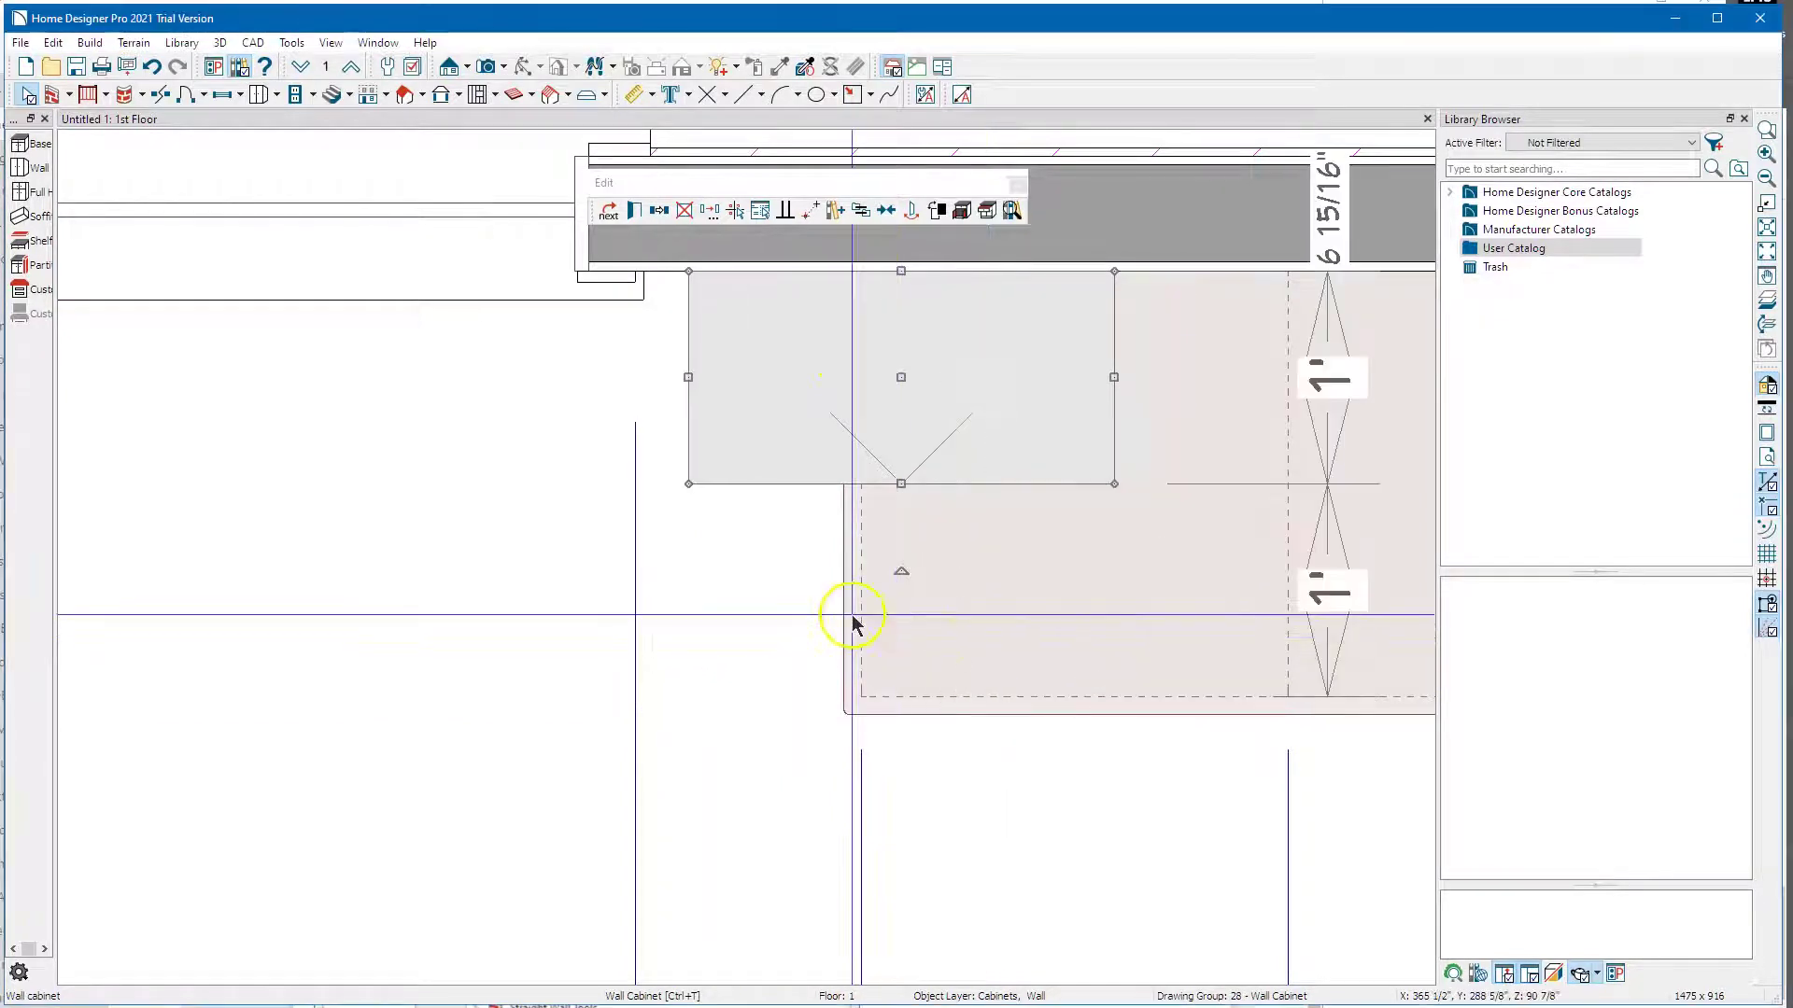
# - Move the base cabinet beneath the wall cabinet left so that their side edges align
pyautogui.scroll(-2, 640, 508)
pyautogui.click(809, 535)
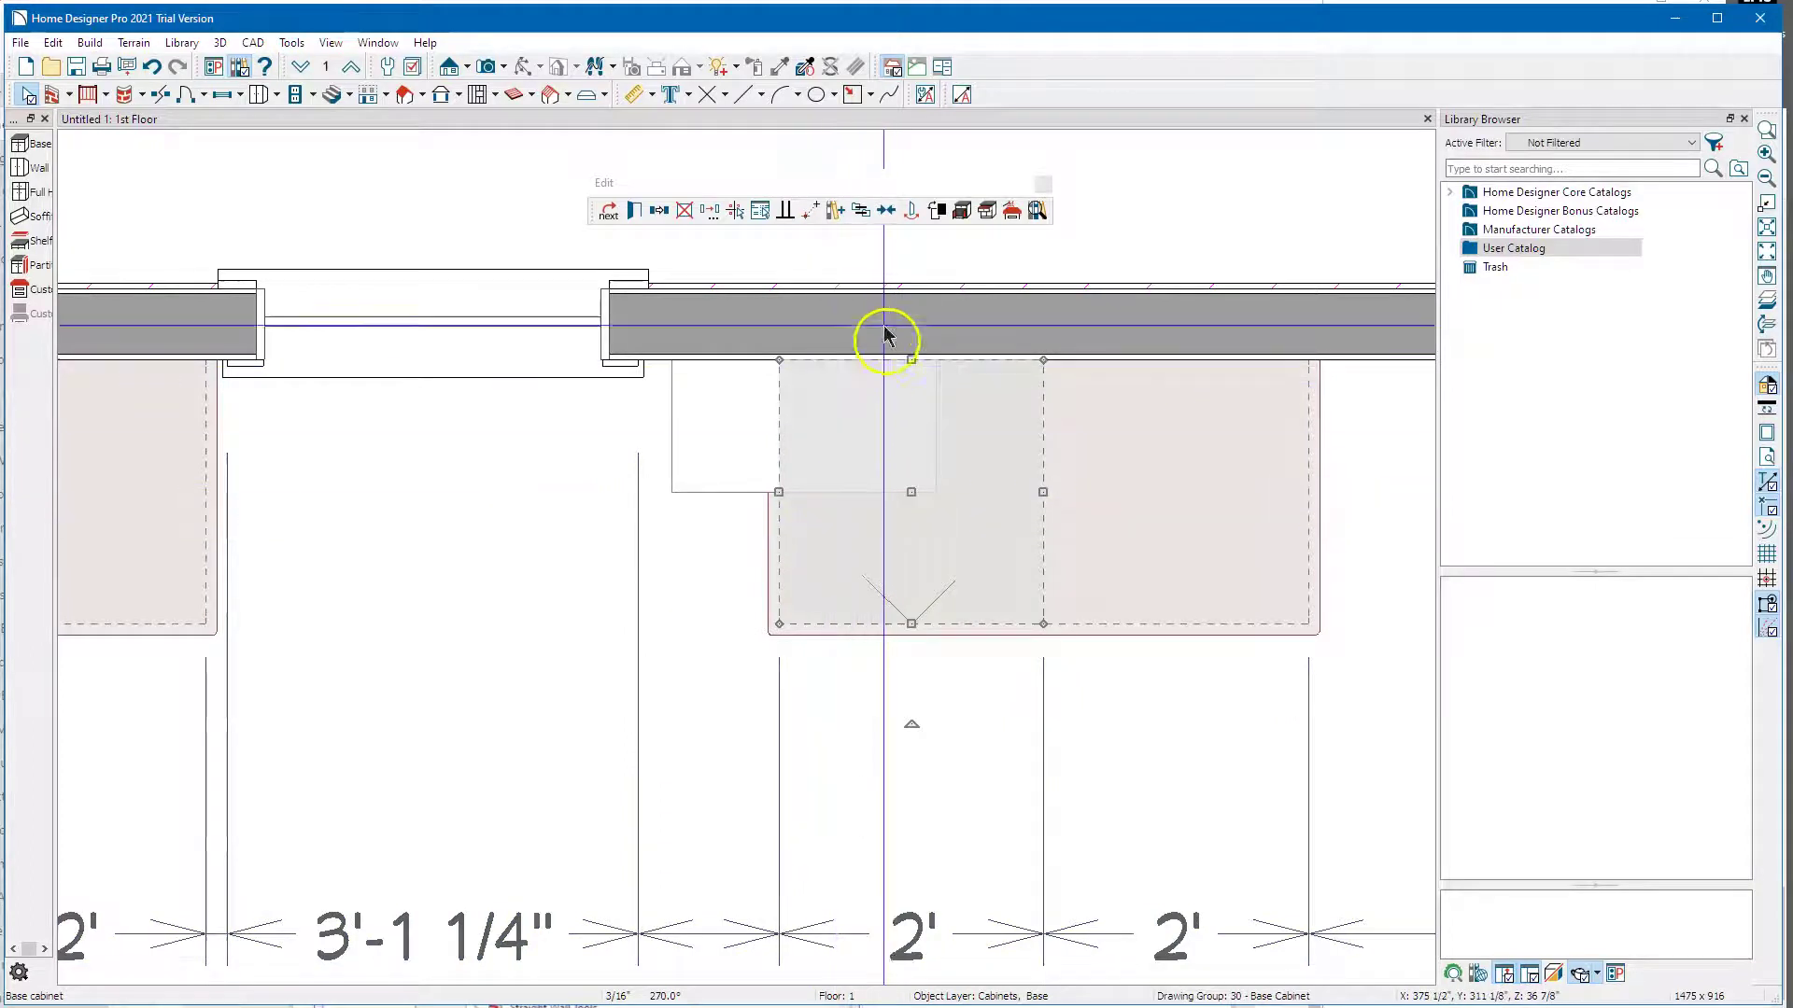
pyautogui.click(890, 222)
pyautogui.click(821, 414)
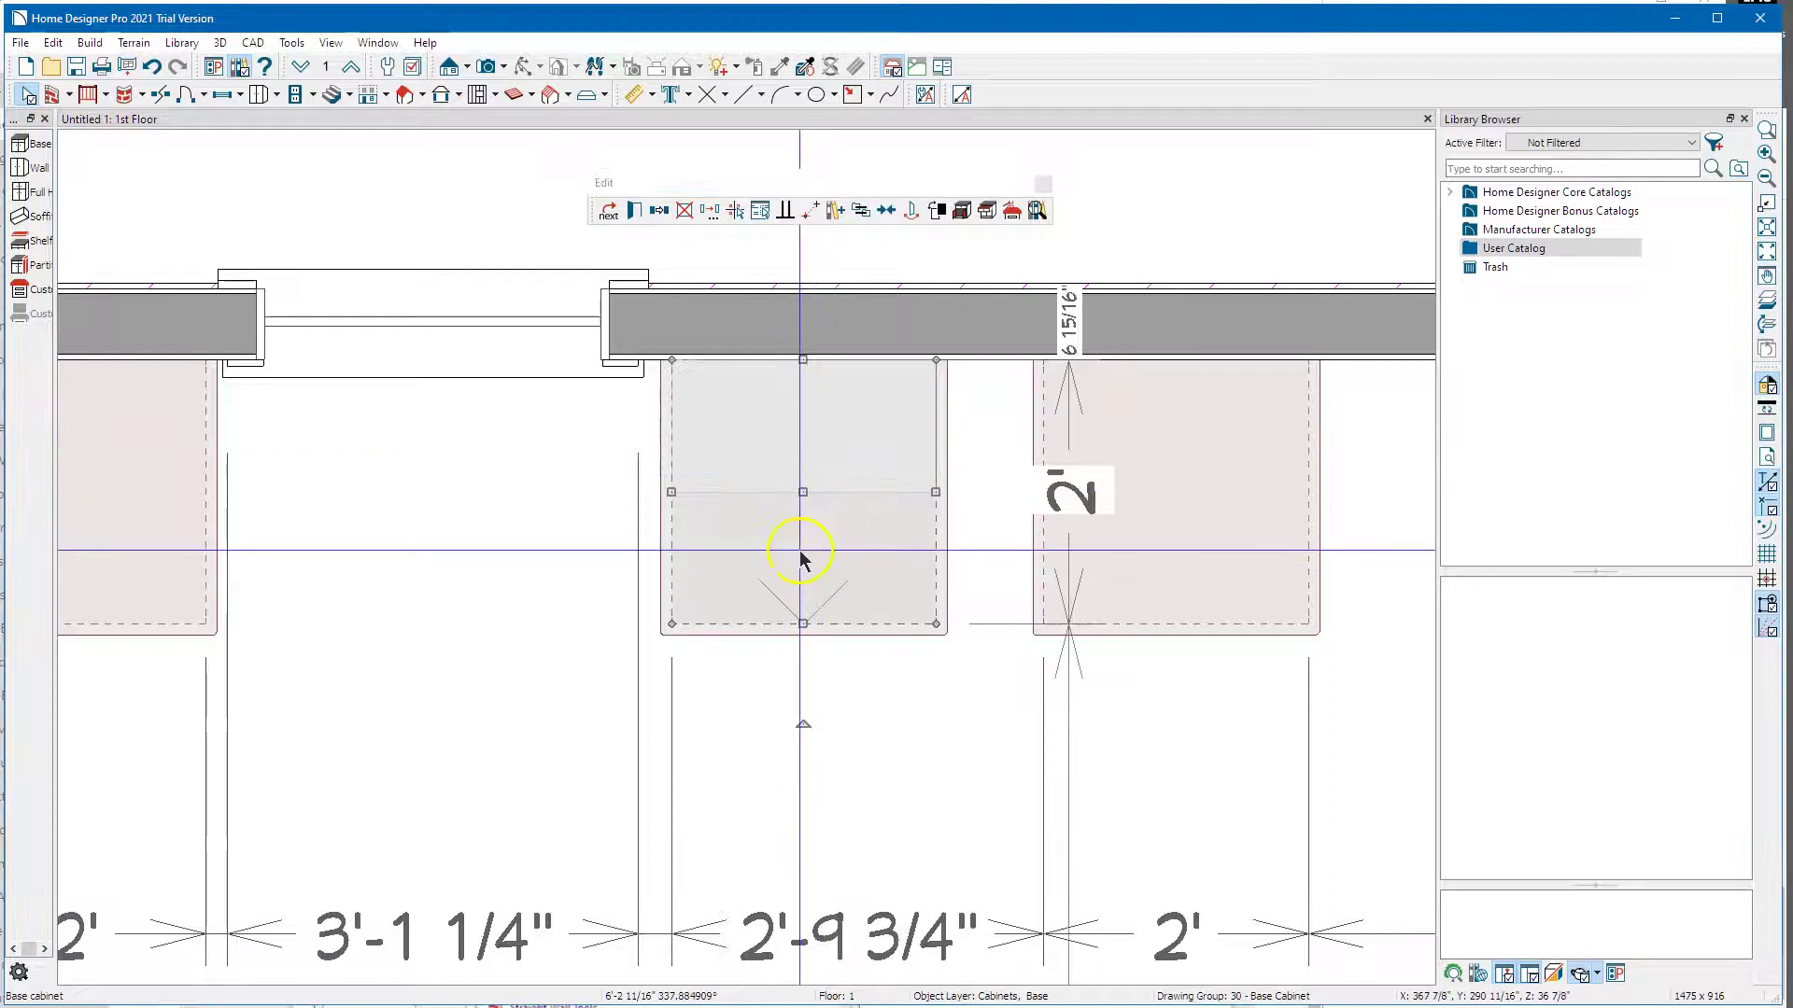
# - Stretch the rightmost base cabinet's left edge until it meets the moved base cabinet
pyautogui.click(1065, 542)
pyautogui.moveTo(1040, 536); pyautogui.dragTo(944, 572)
pyautogui.scroll(-2, 628, 592)
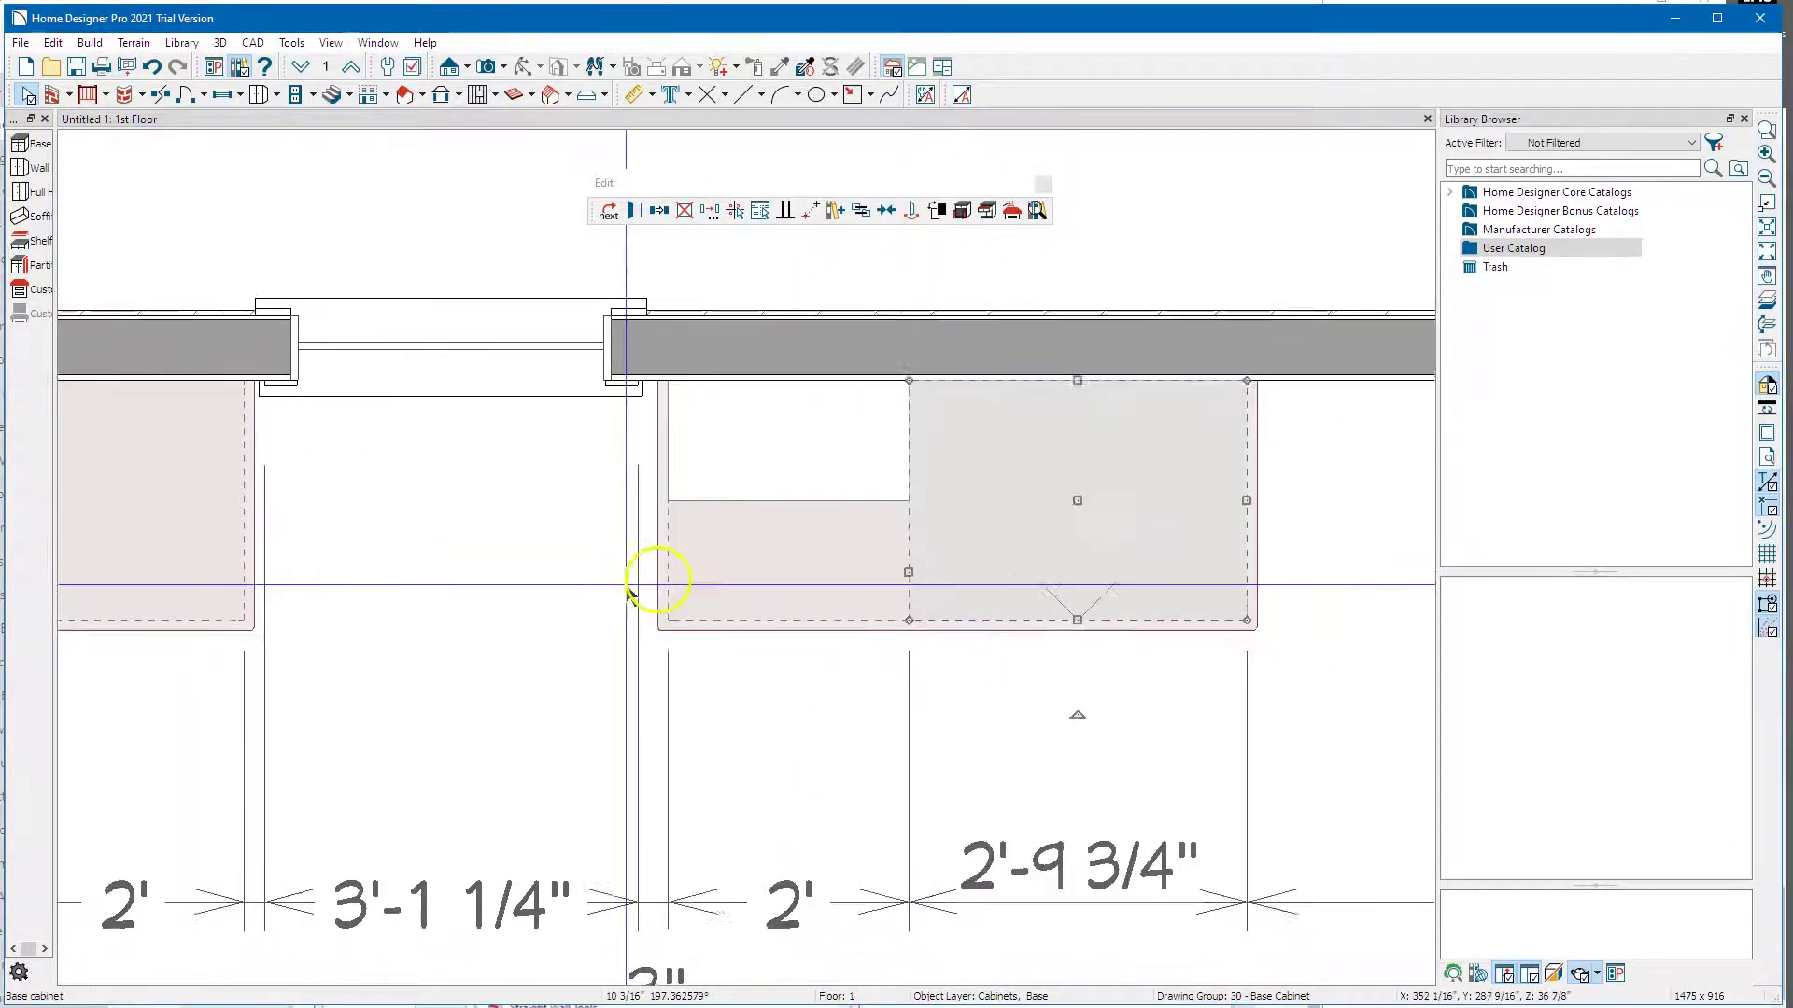
pyautogui.scroll(4, 972, 794)
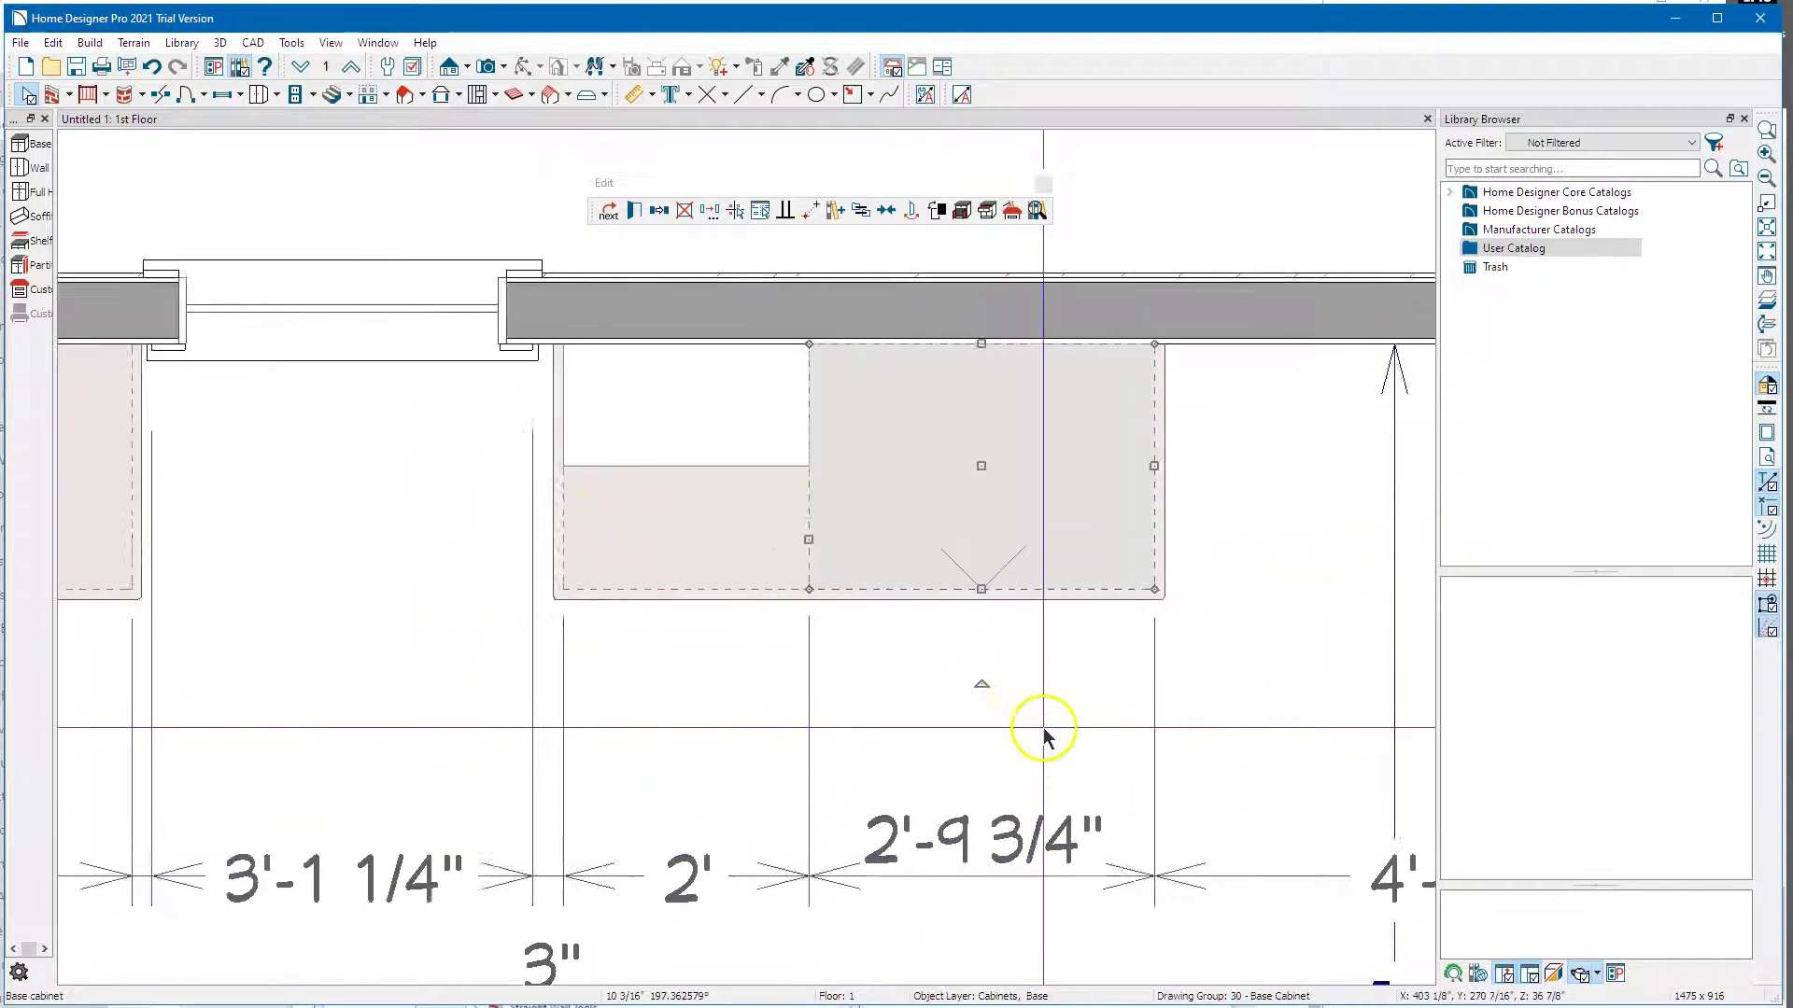
# - Set the rightmost base cabinet's width to 30" and shift it left against the neighbouring base cabinet
pyautogui.press('Escape')
pyautogui.doubleClick(962, 445)
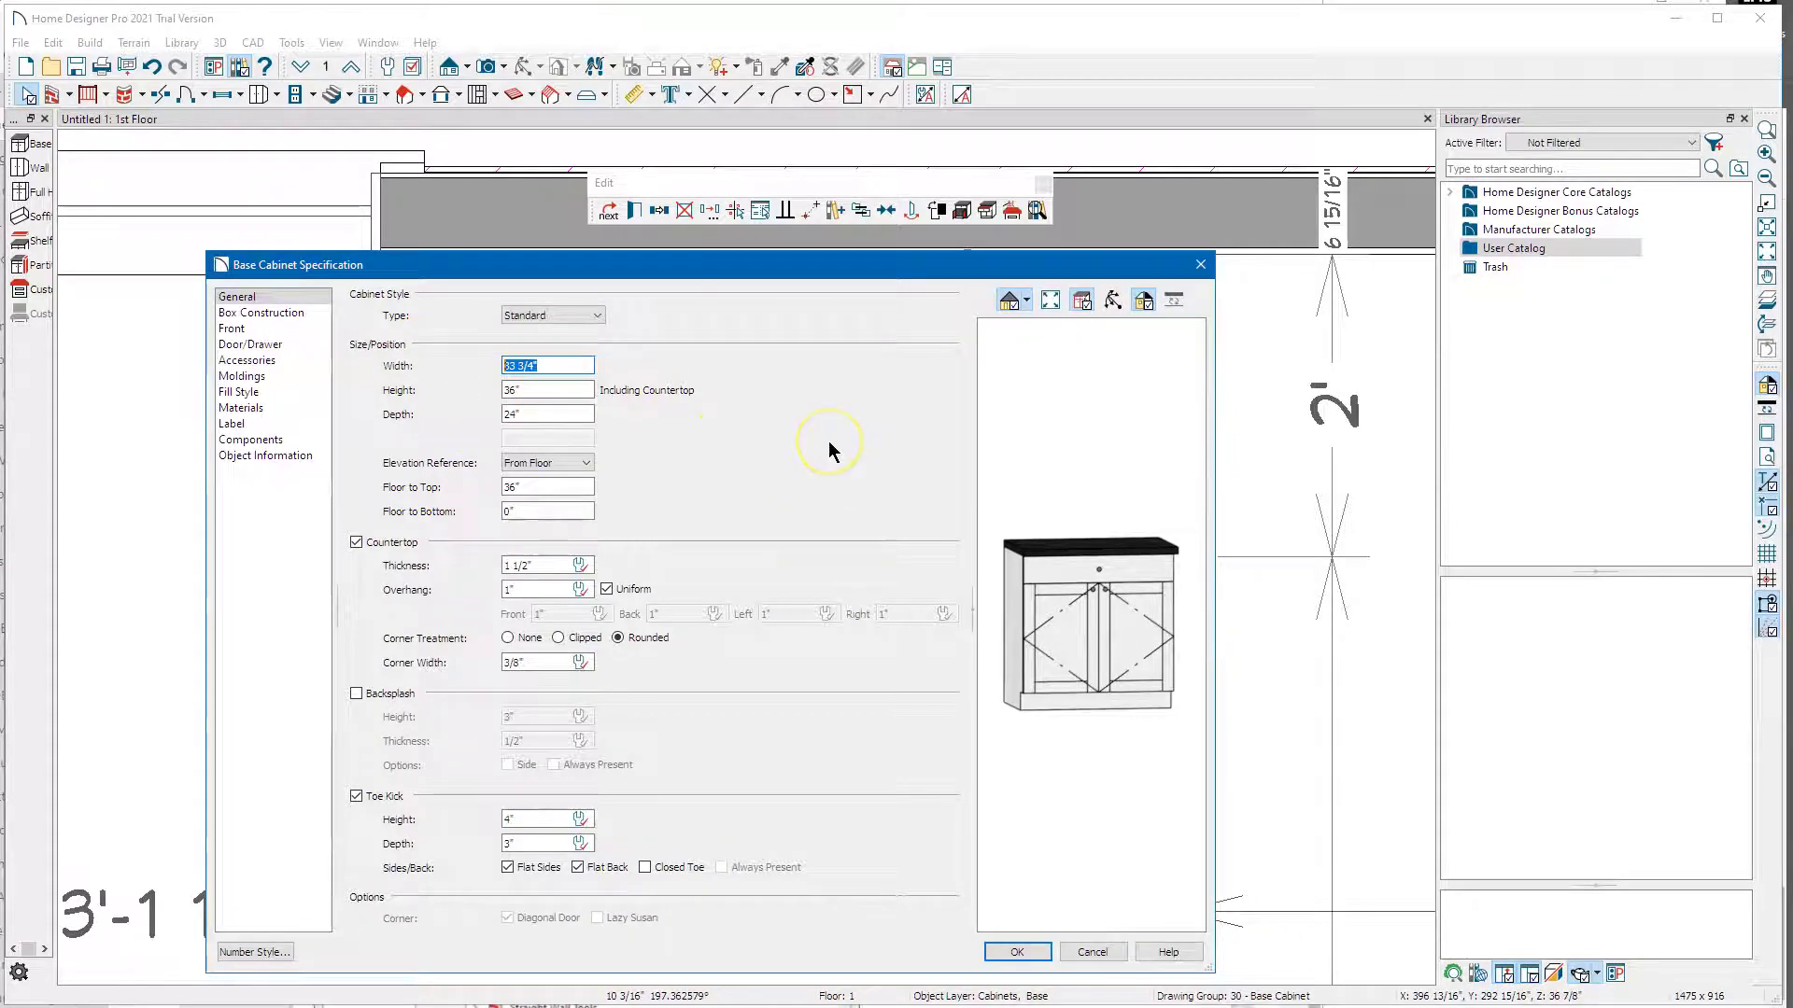
pyautogui.press('Return')
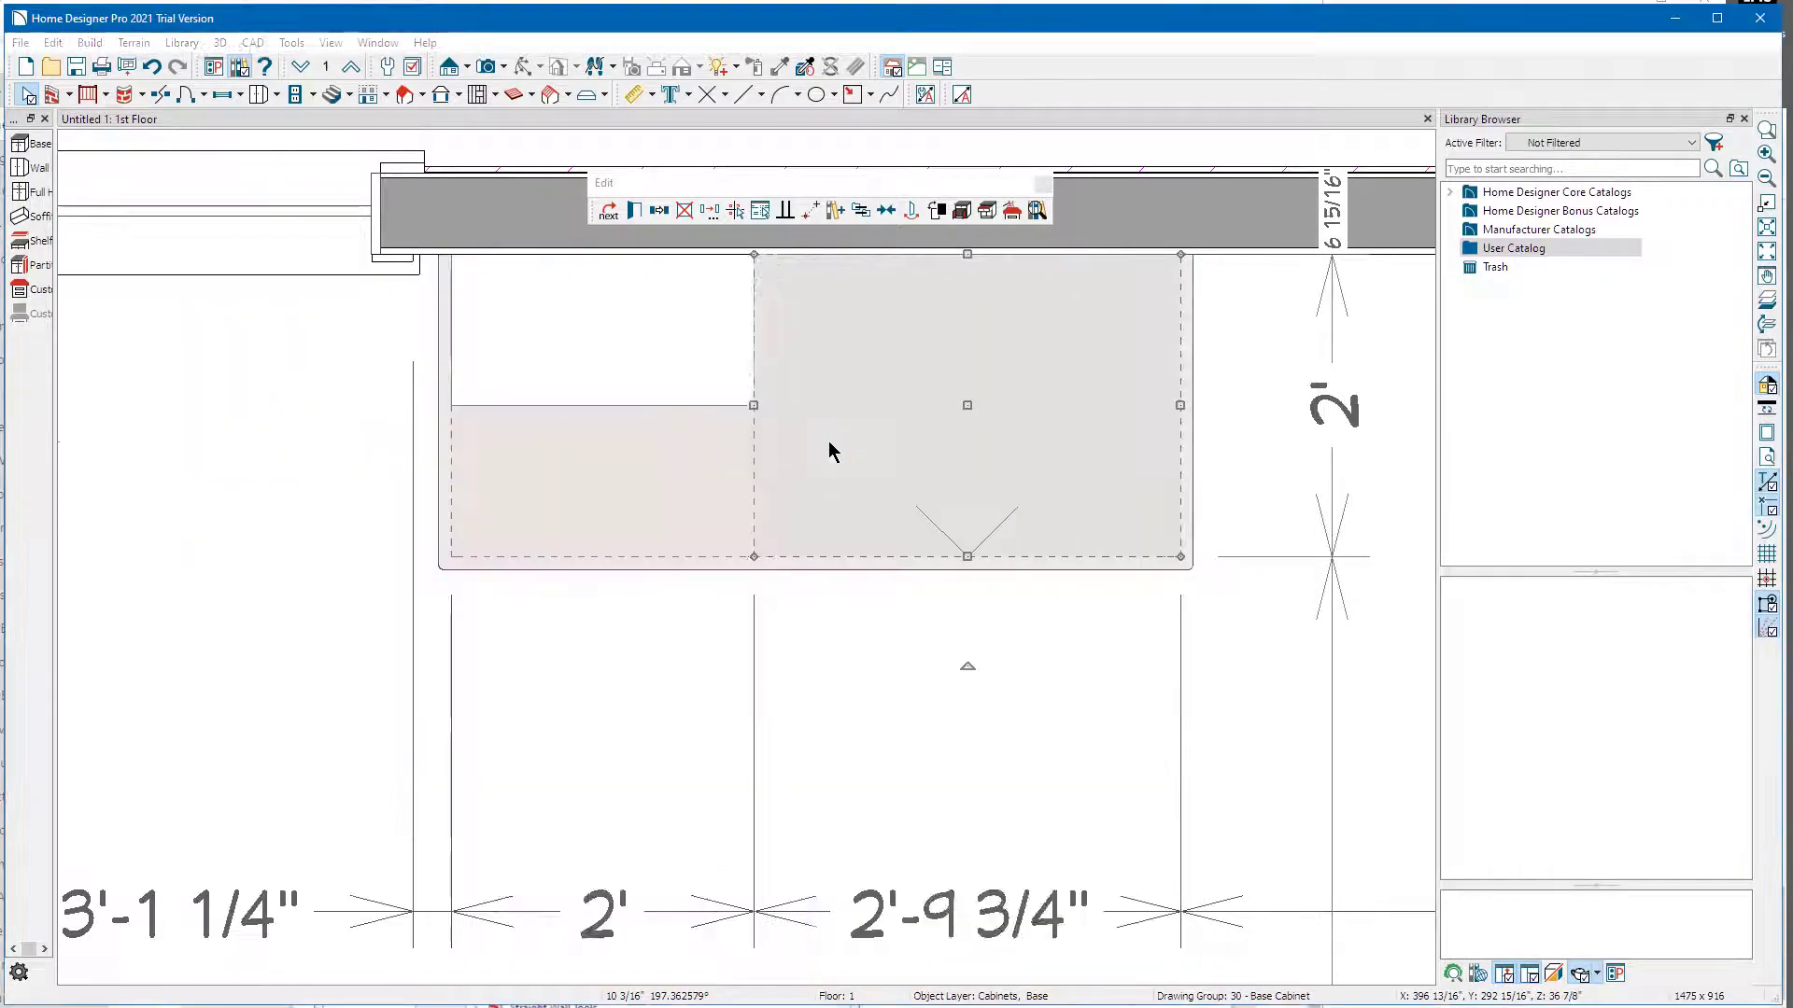
pyautogui.press('Left')
pyautogui.press('Left')
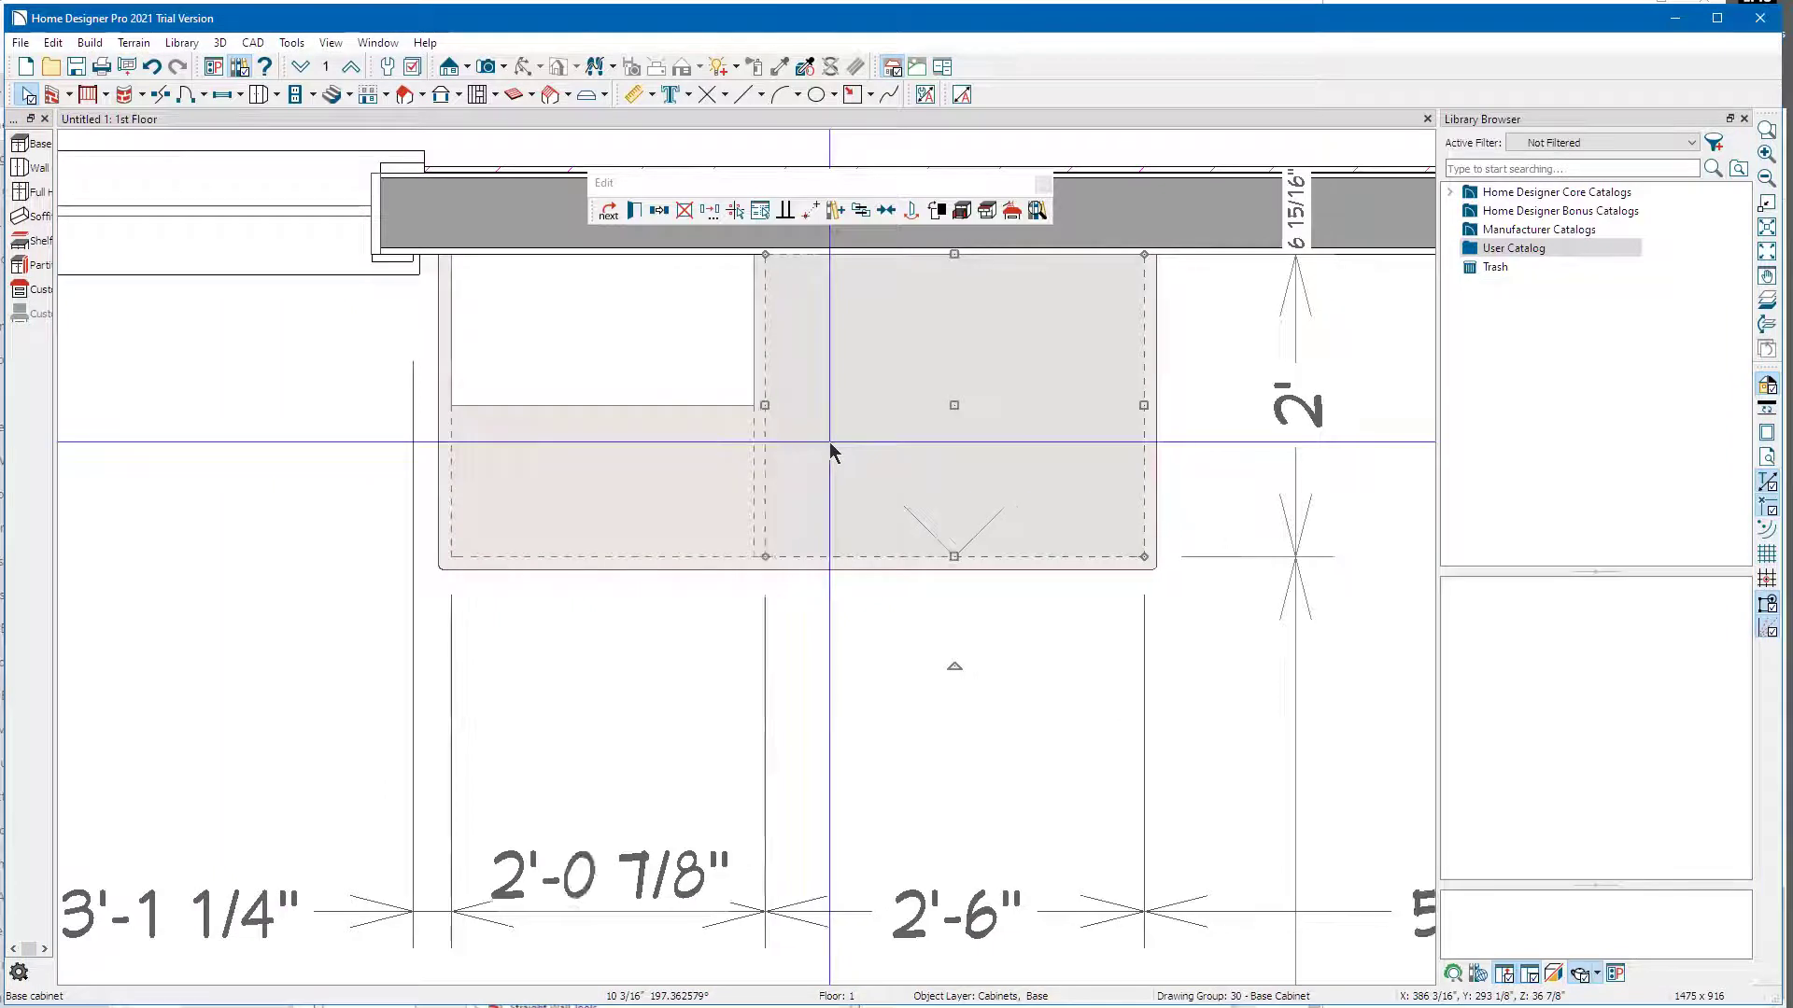
pyautogui.scroll(-4, 888, 485)
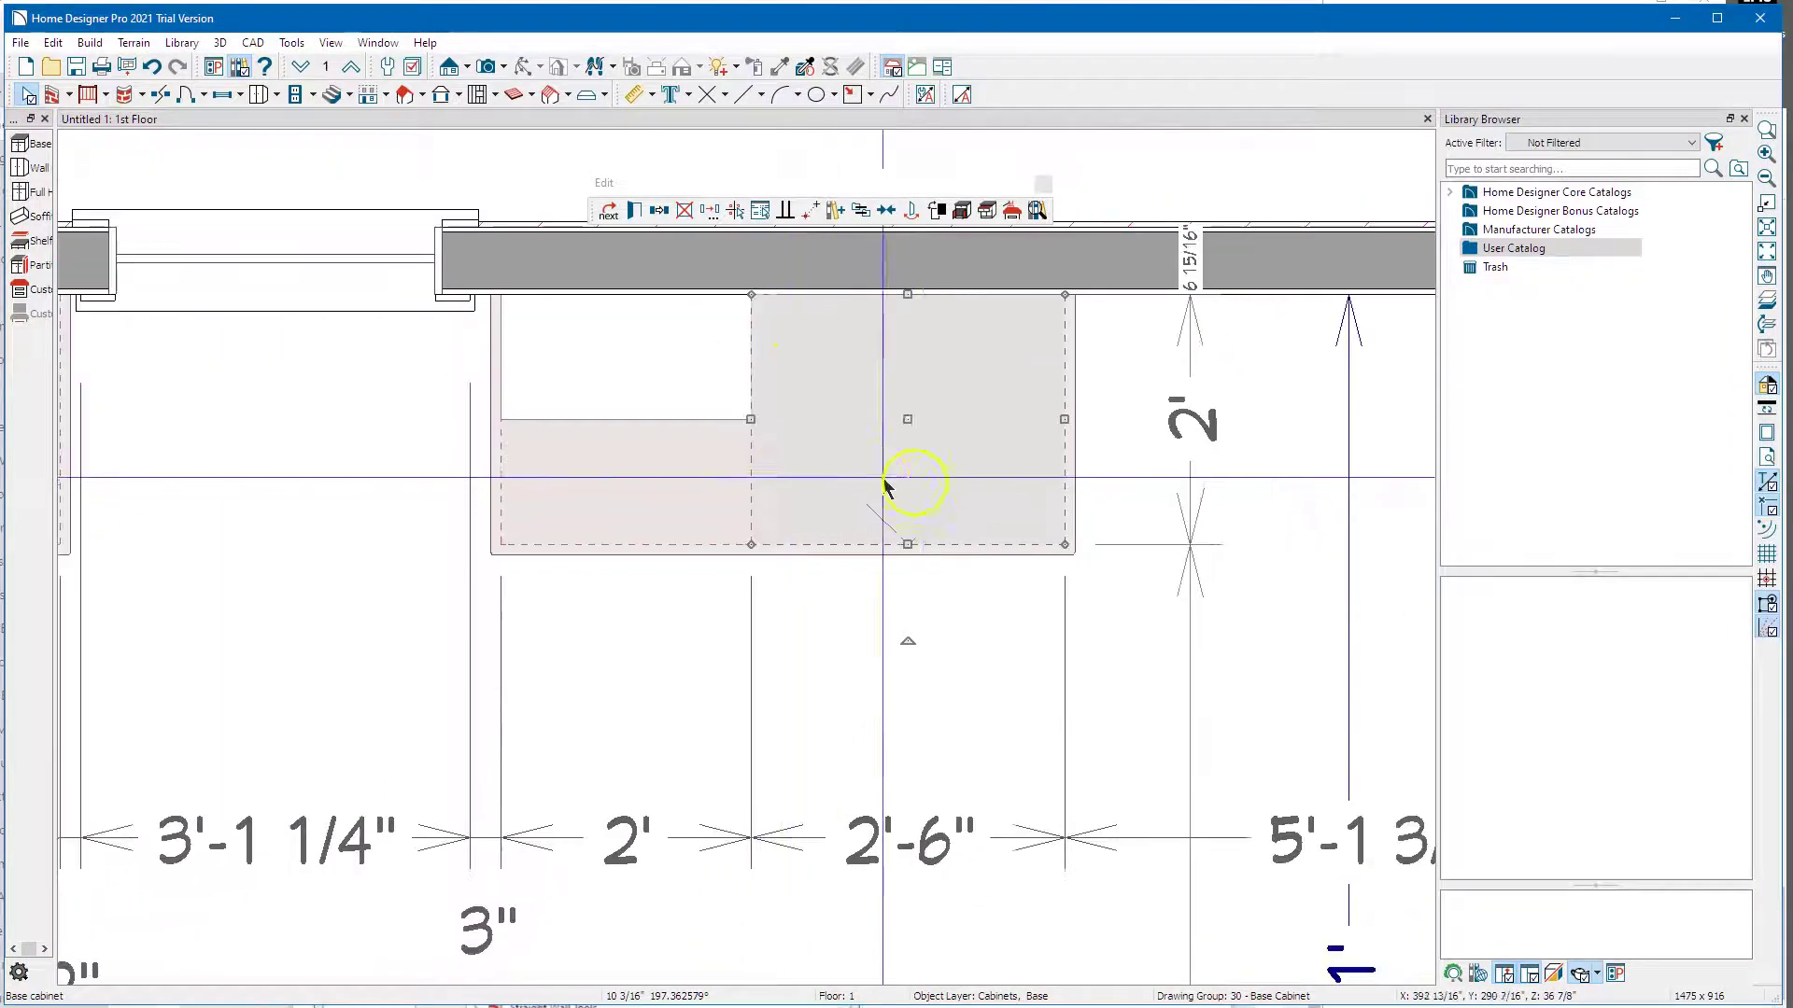
pyautogui.scroll(-3, 923, 488)
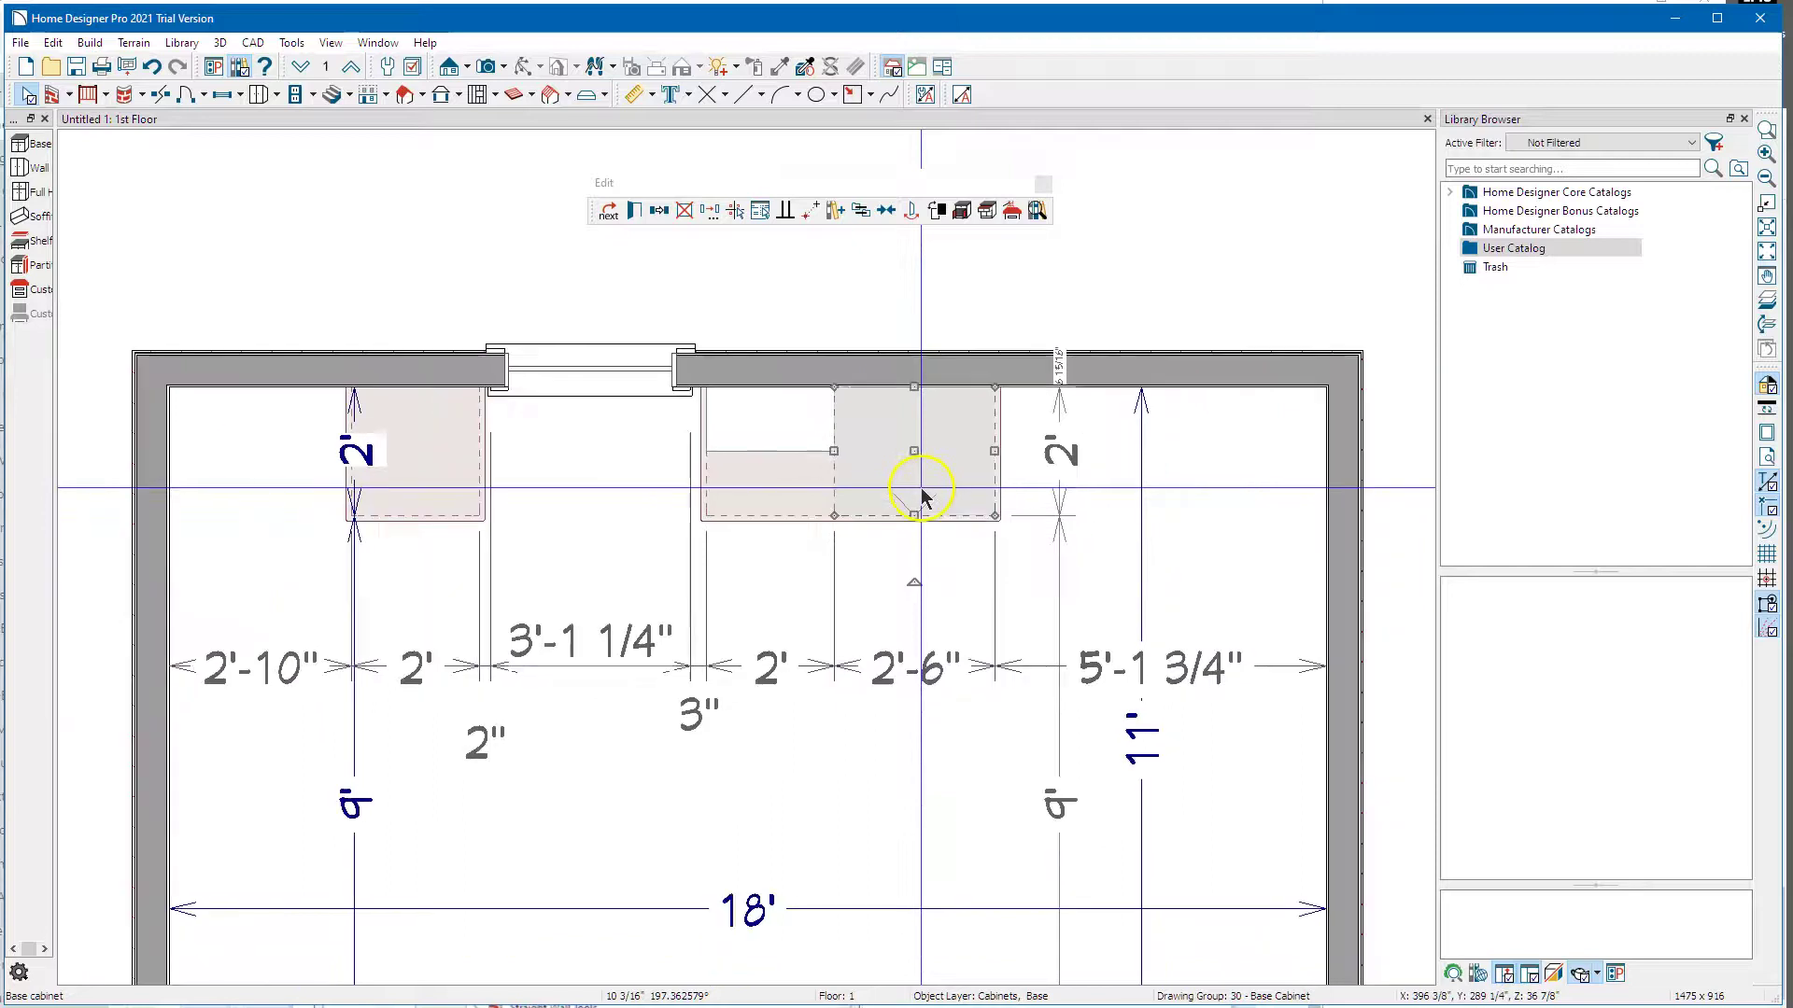
pyautogui.press('Escape')
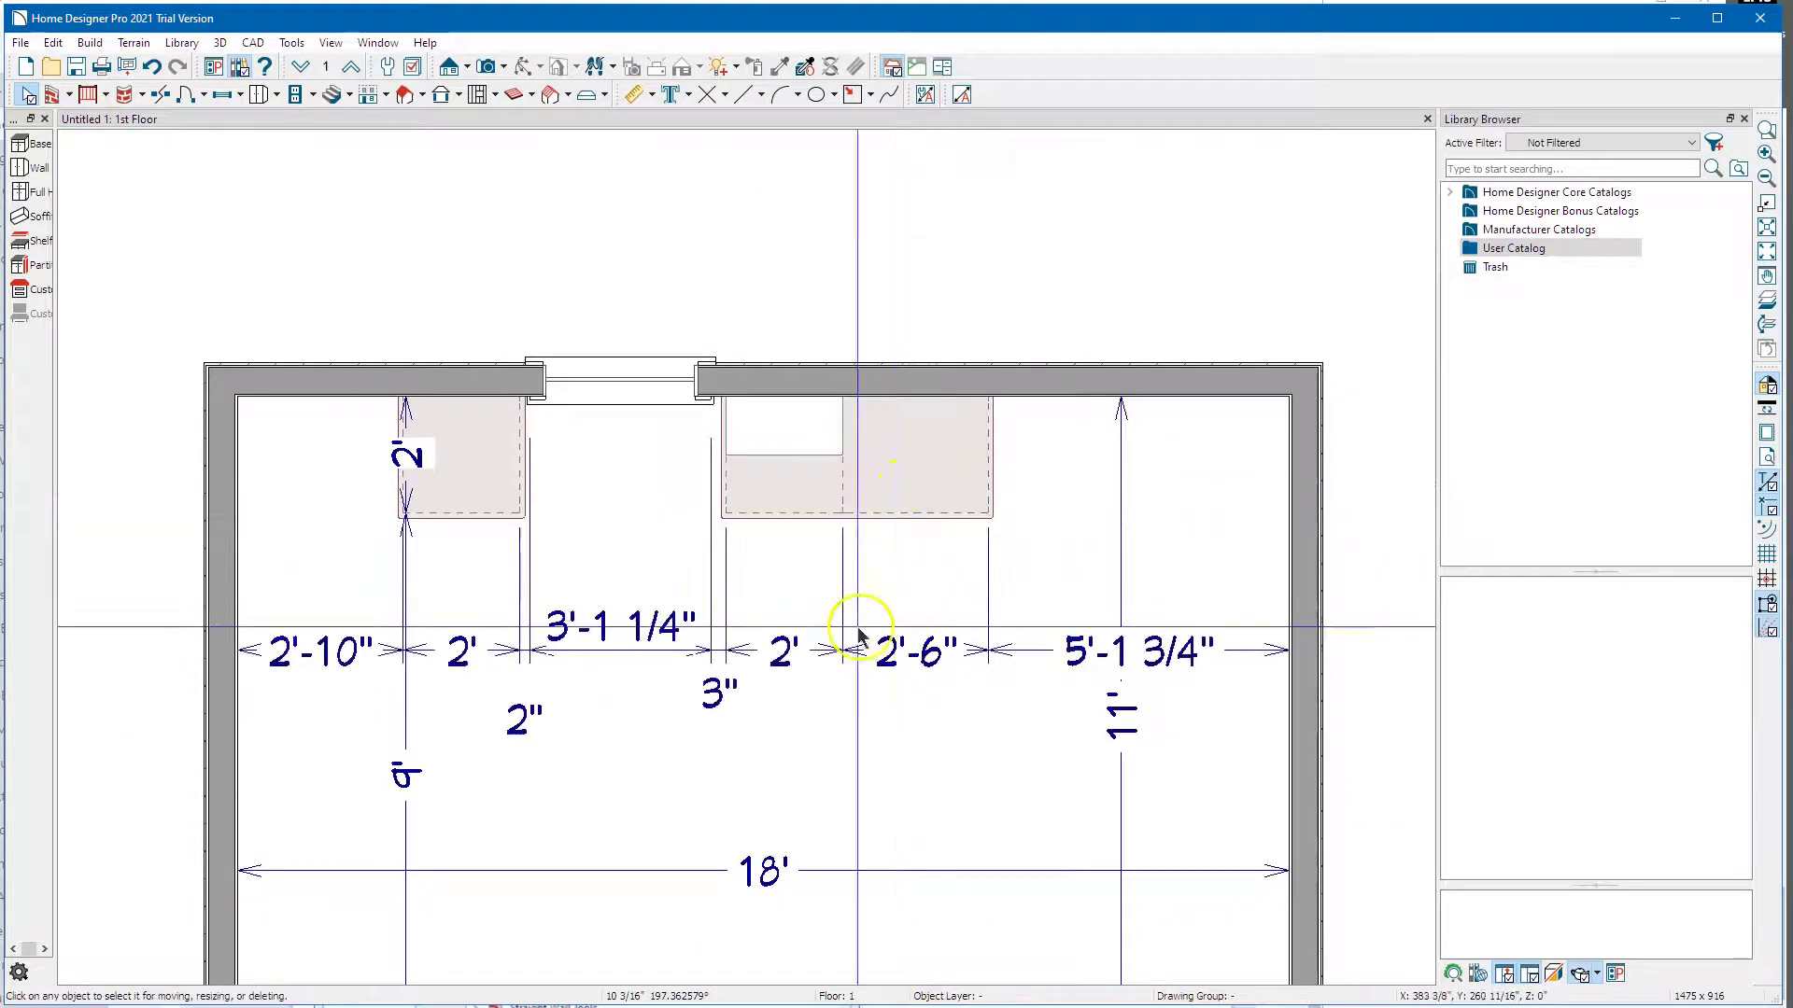
# - Delete the cabinet dimension string and the remaining room dimensions, and regenerate the automatic interior dimensions
pyautogui.moveTo(1101, 532); pyautogui.dragTo(1124, 388, button='middle')
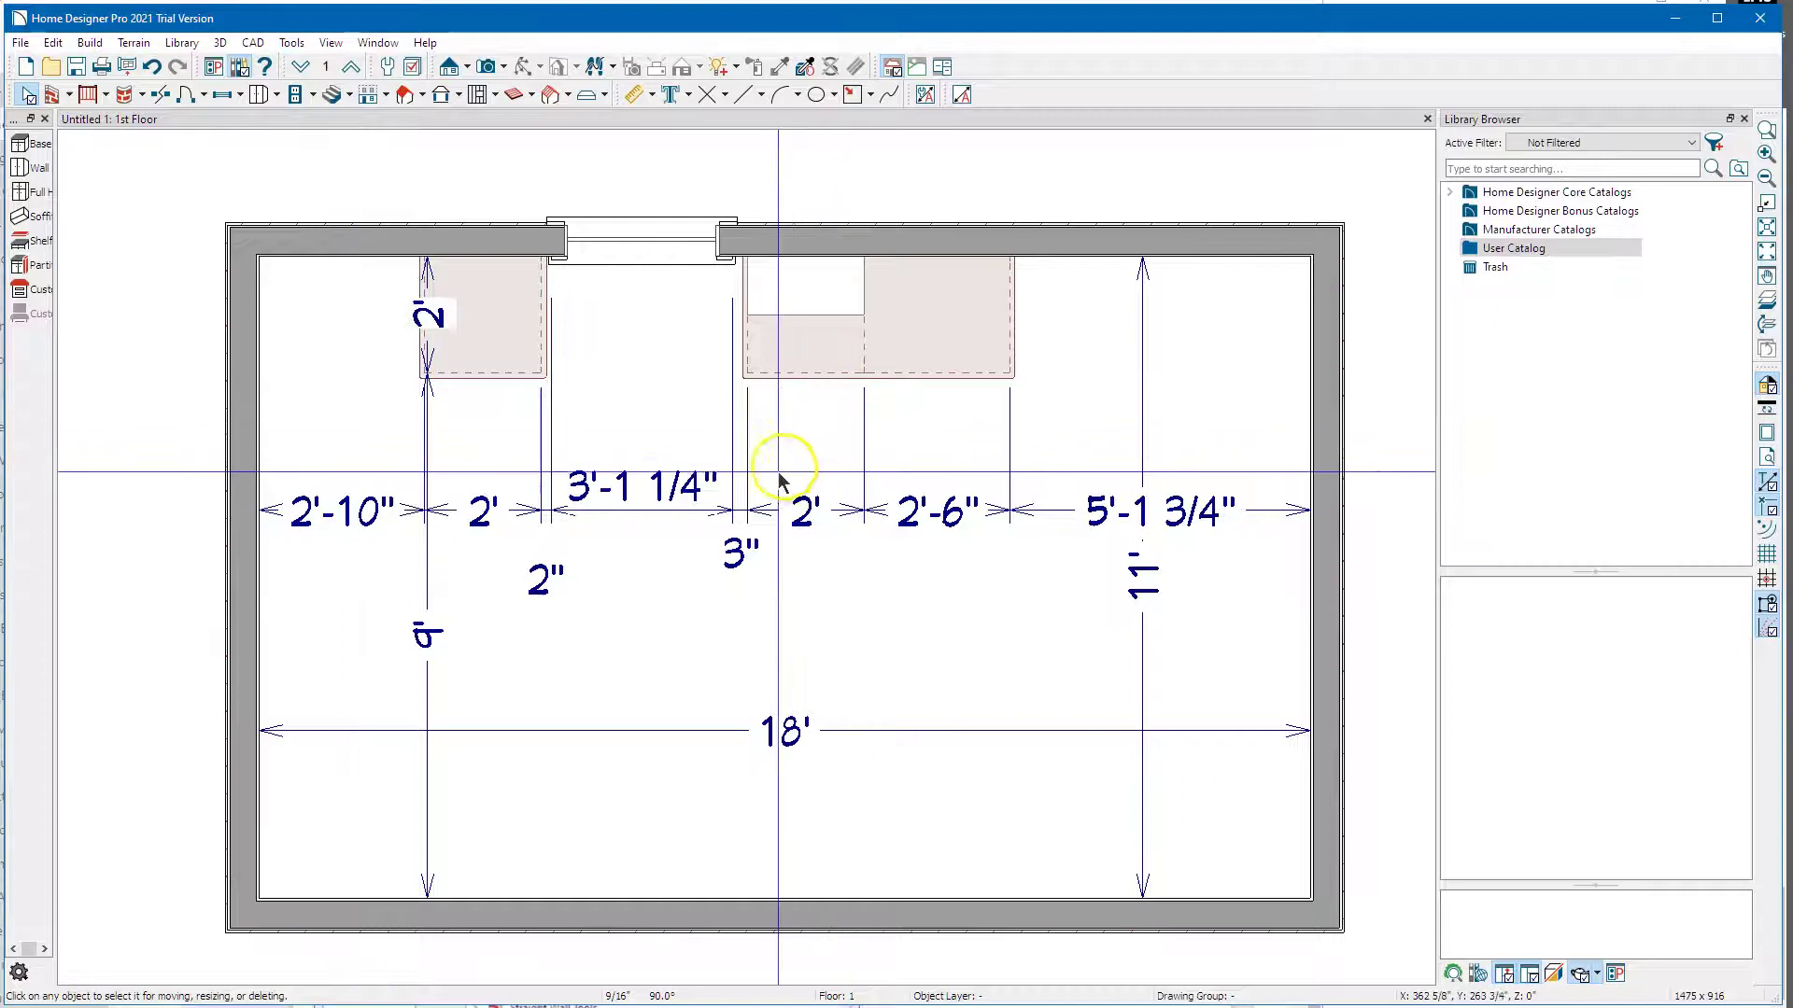
pyautogui.click(743, 509)
pyautogui.press('Delete')
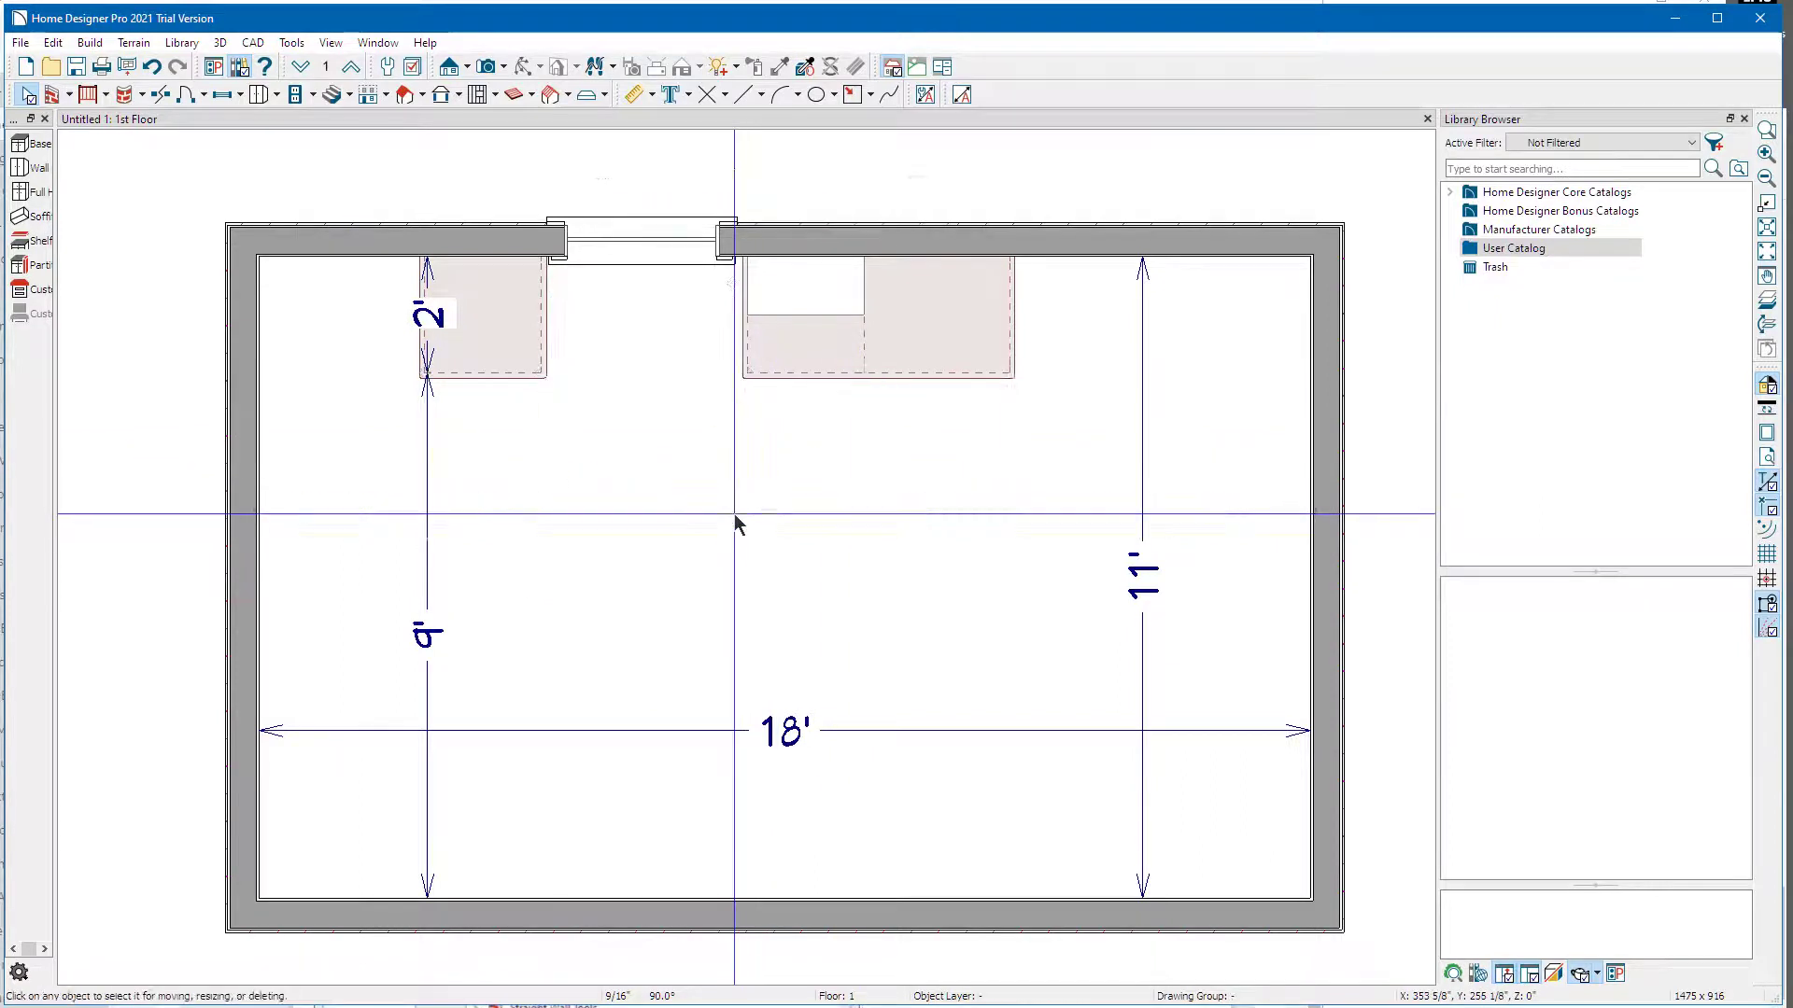
pyautogui.moveTo(339, 482); pyautogui.dragTo(1217, 794)
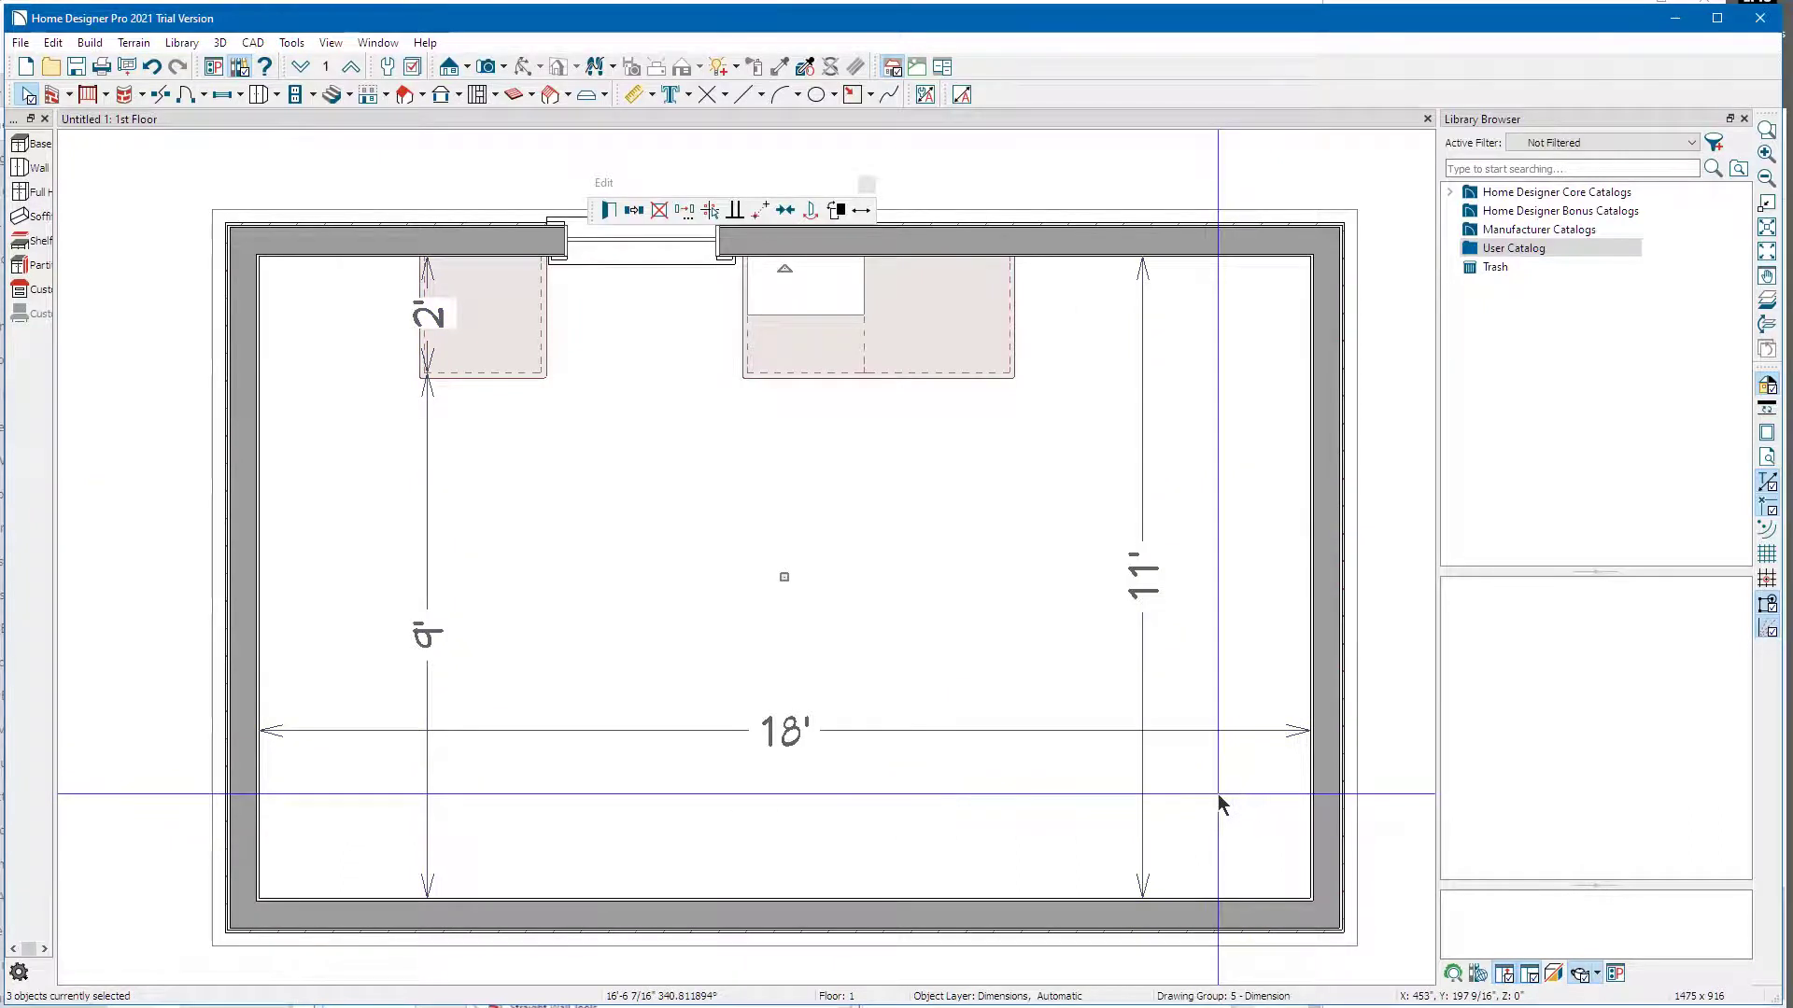
pyautogui.press('Delete')
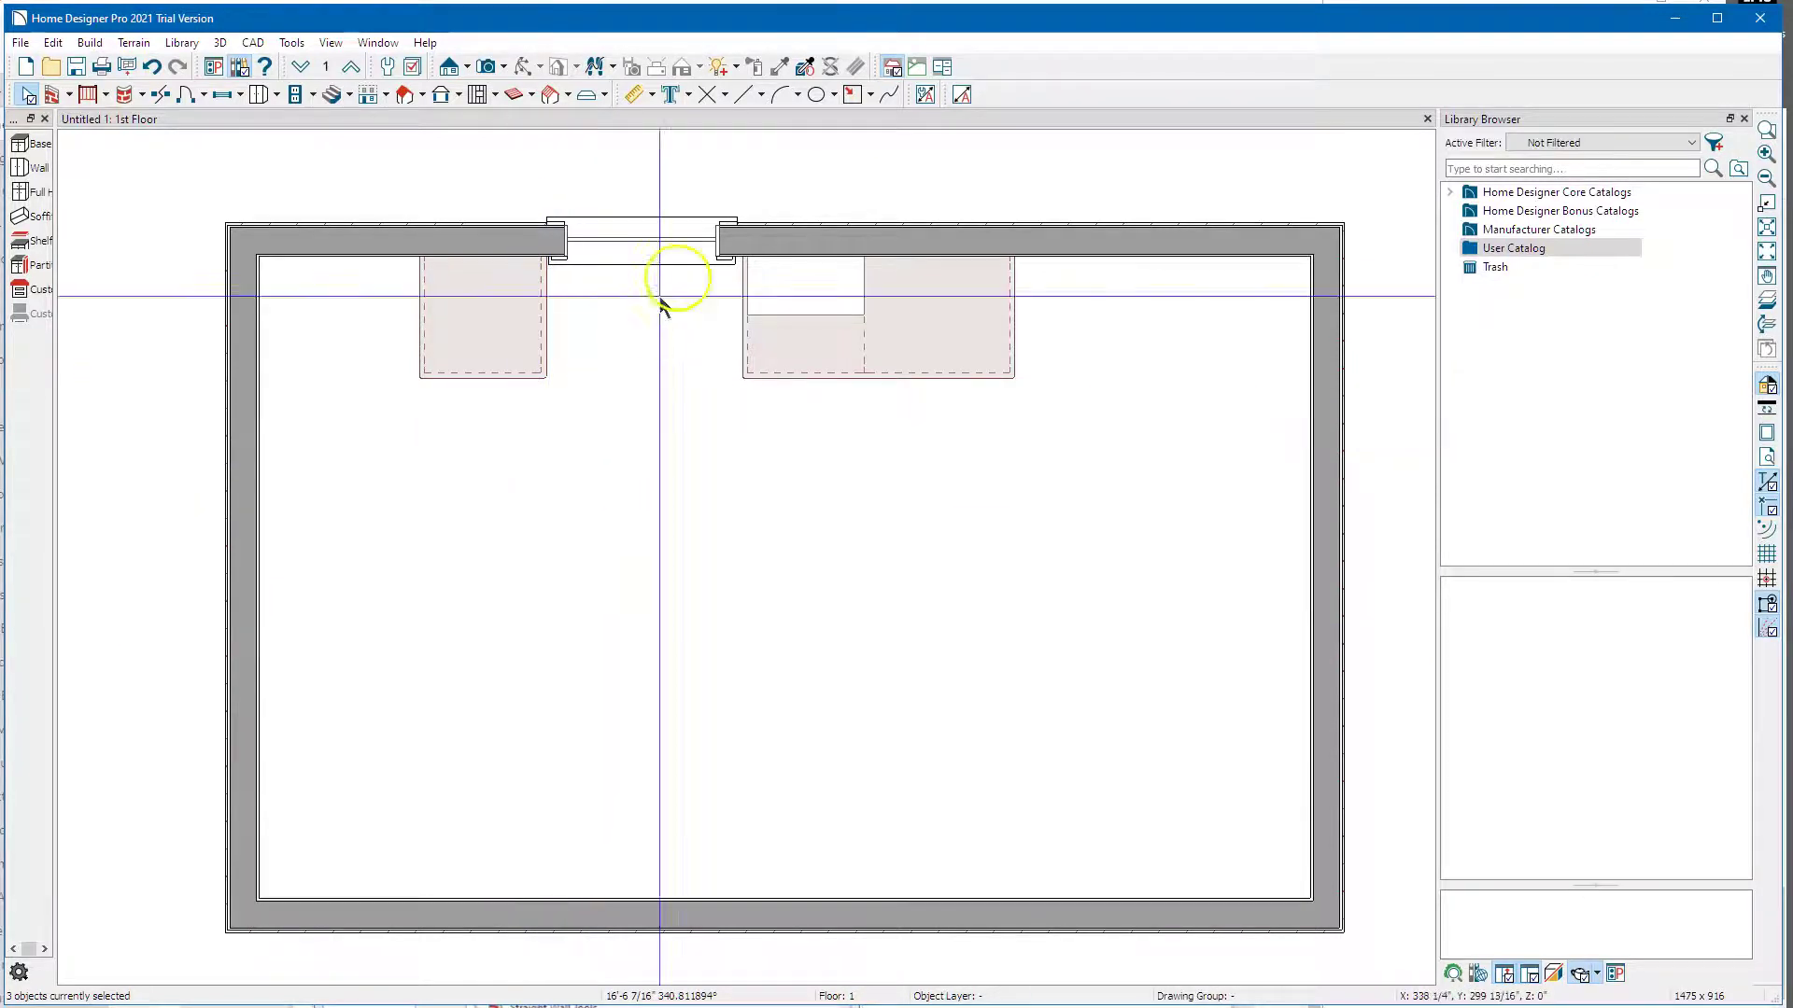
pyautogui.click(963, 96)
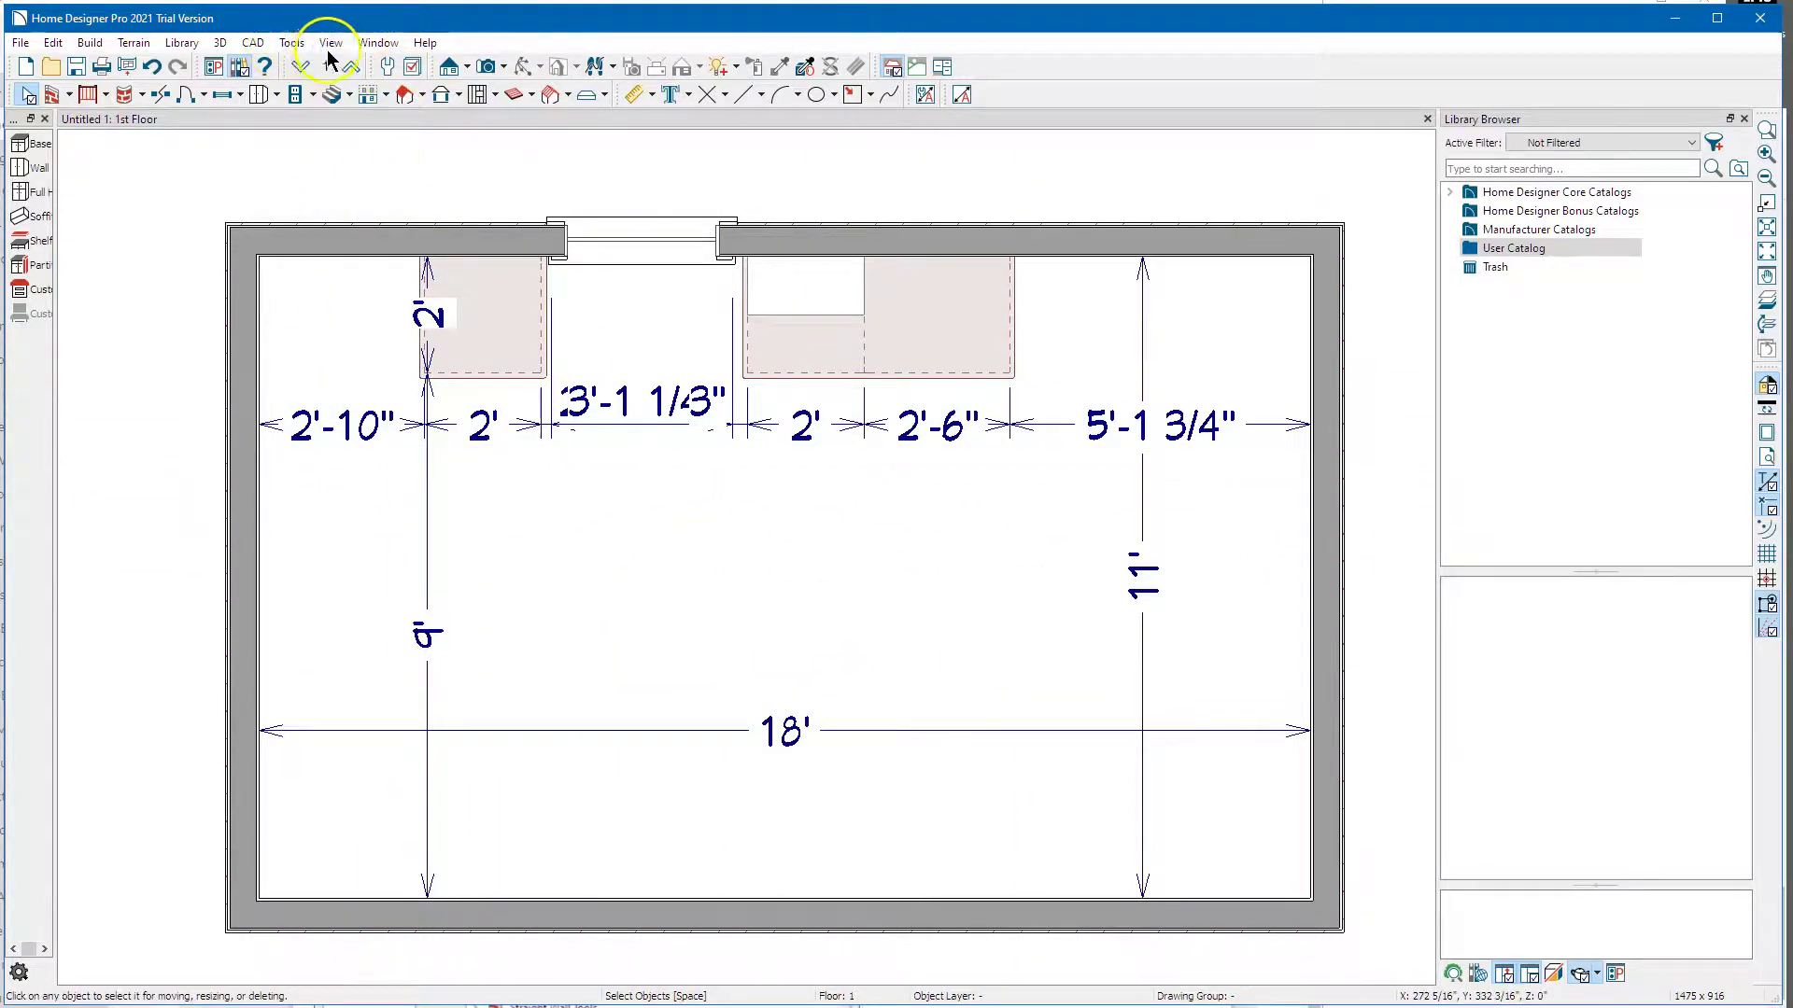
# - Turn off display of the "Dimensions, Automatic" layer and check the dimensions shown for the rightmost base cabinet when selected
pyautogui.click(292, 43)
pyautogui.click(311, 68)
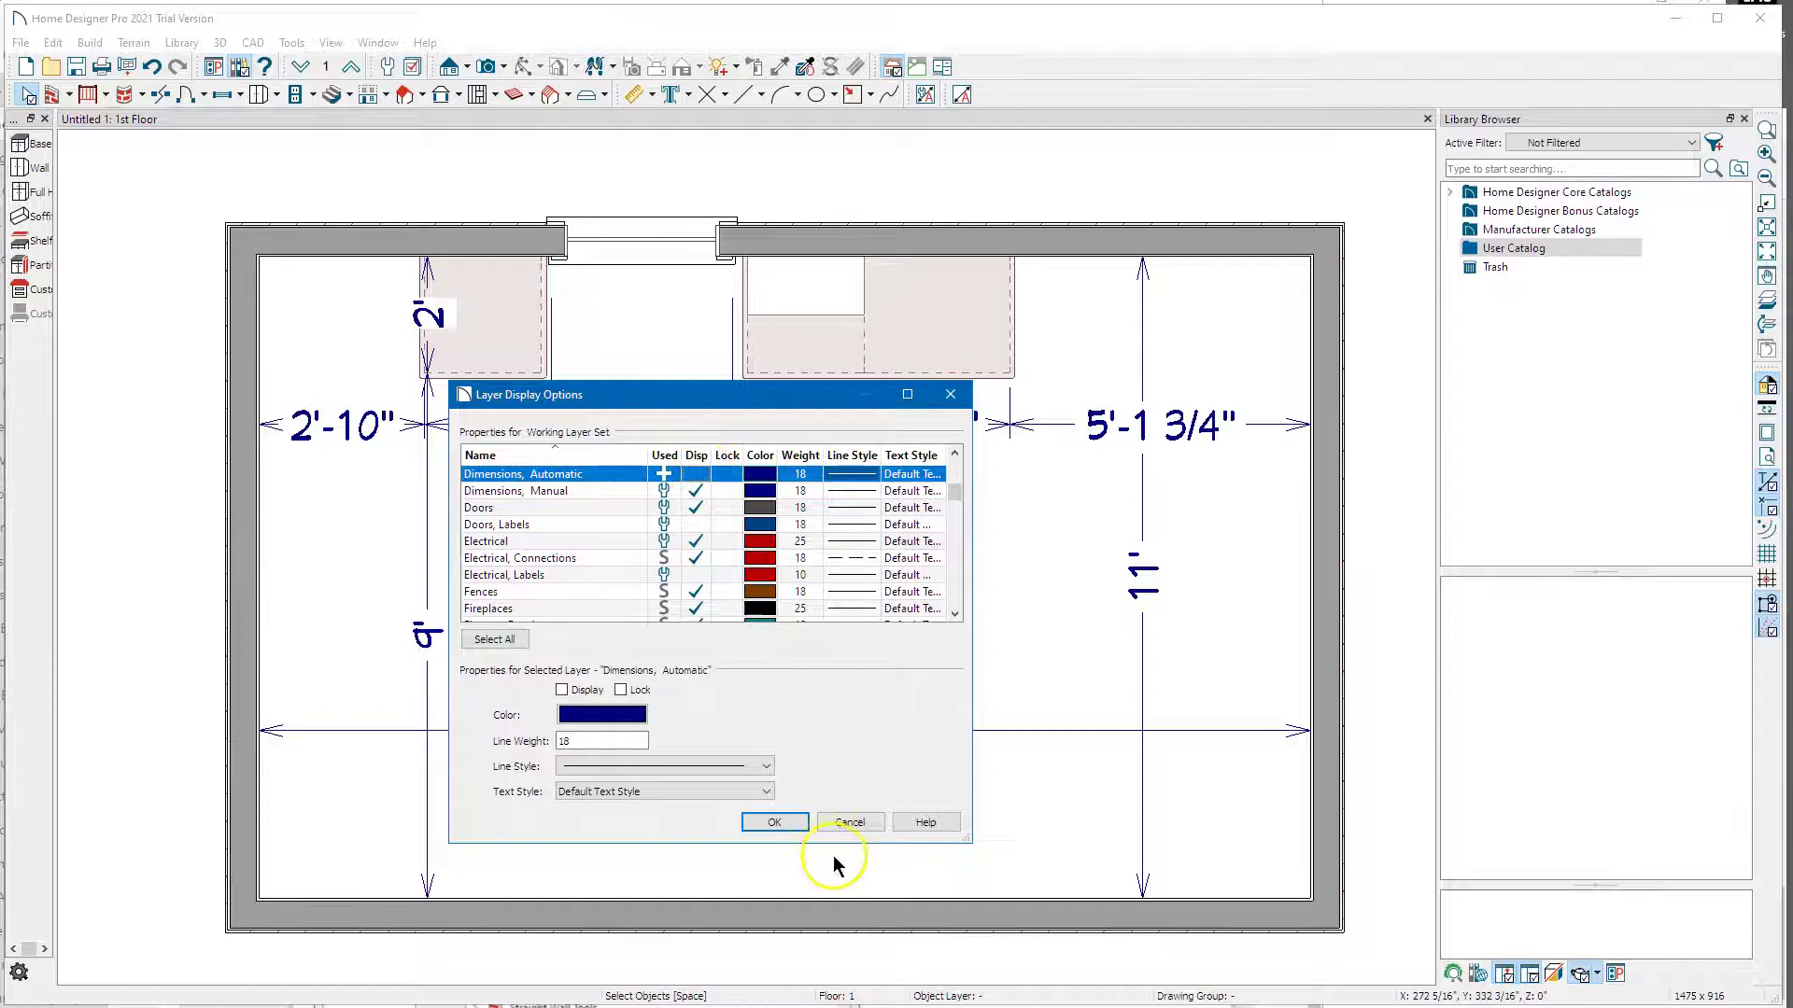
pyautogui.click(791, 822)
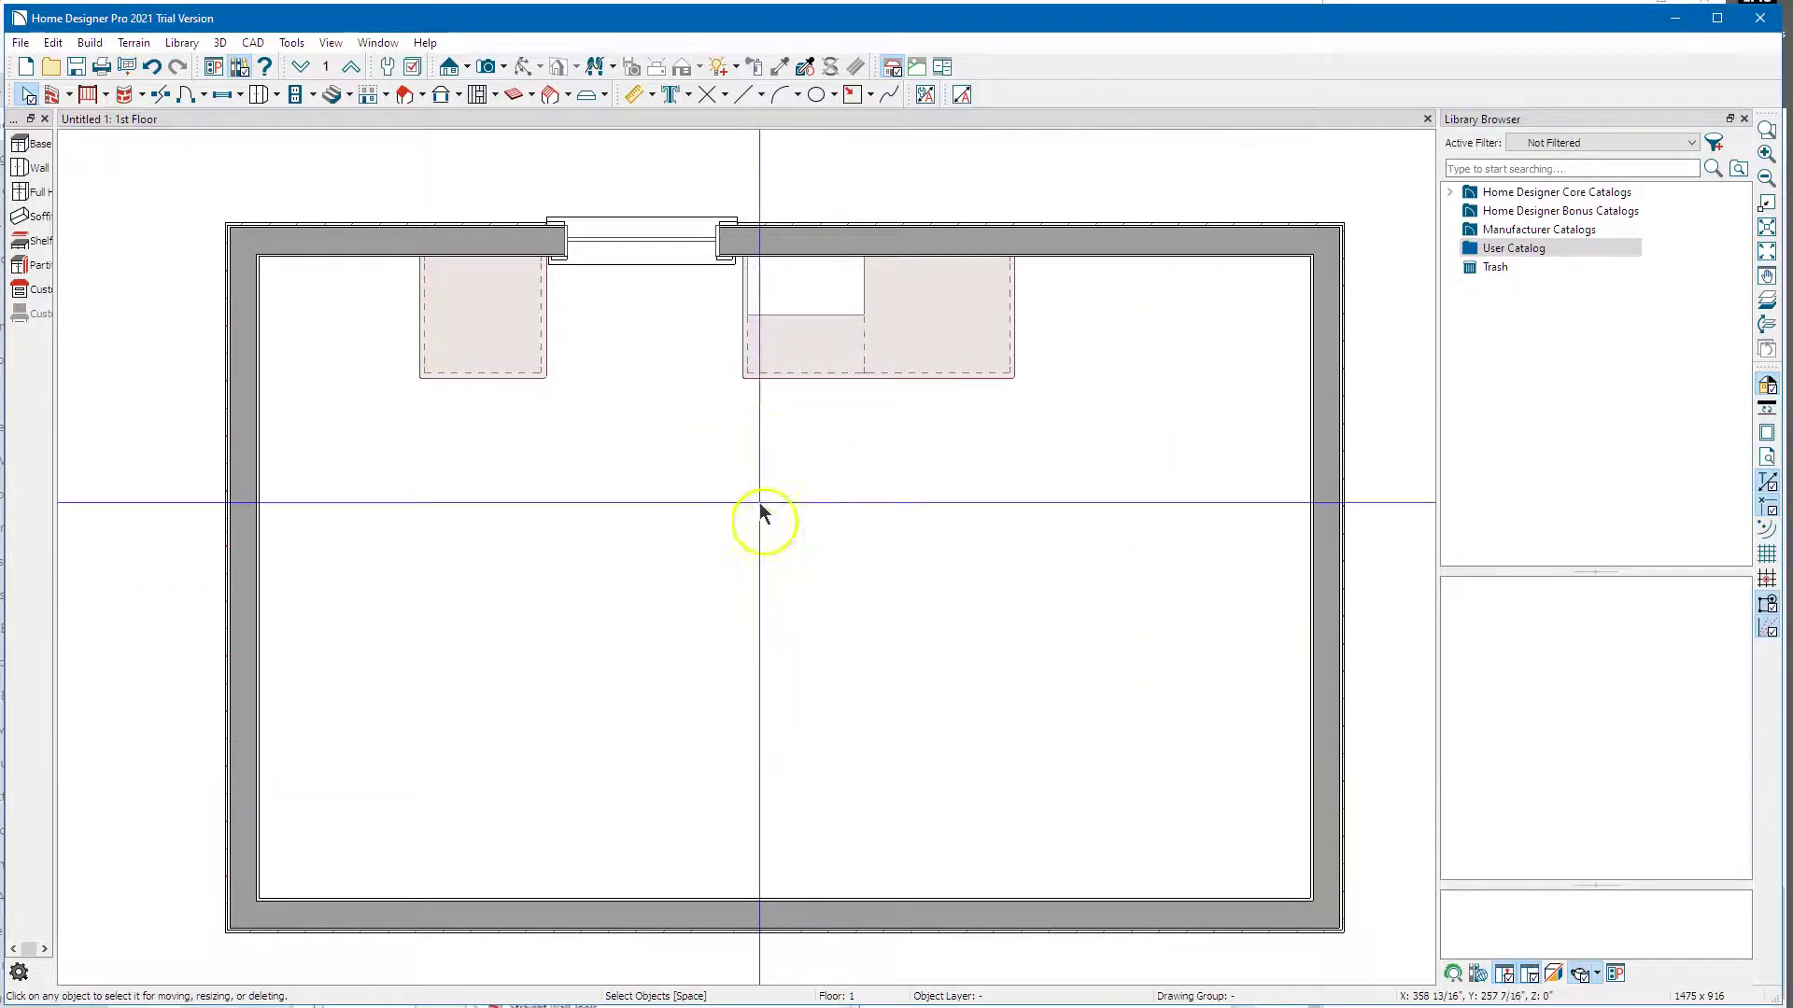
pyautogui.click(934, 360)
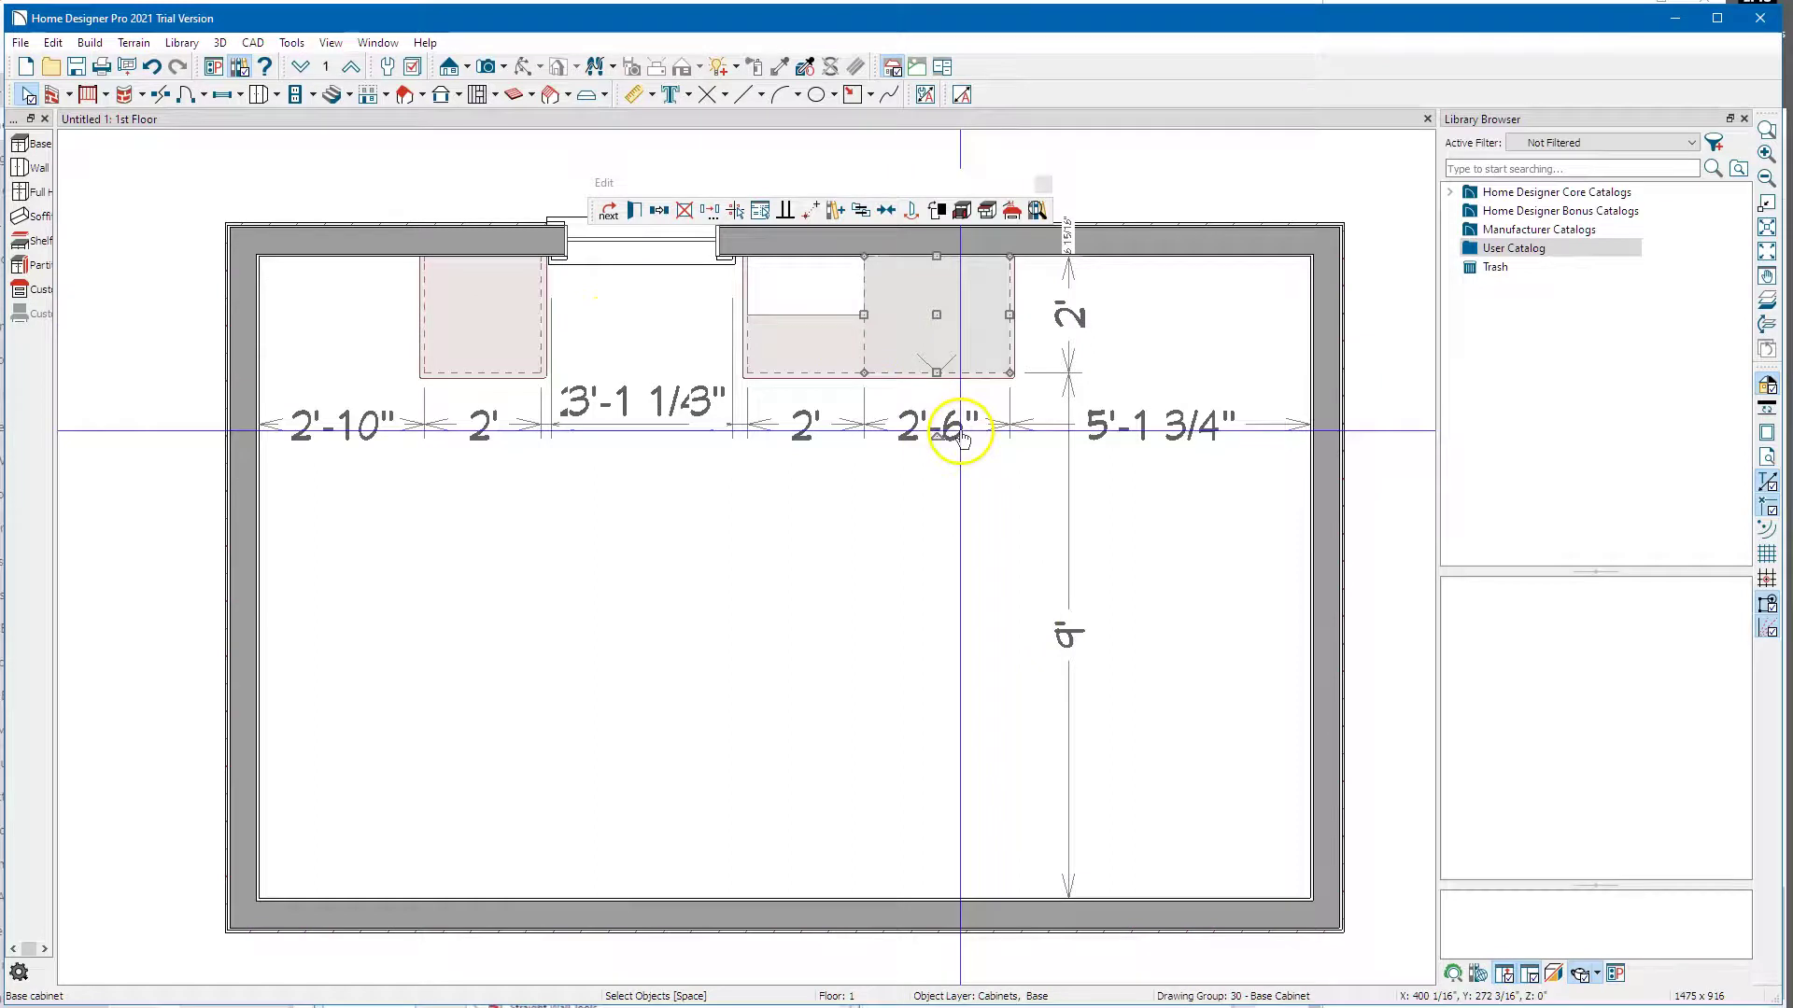
pyautogui.press('Escape')
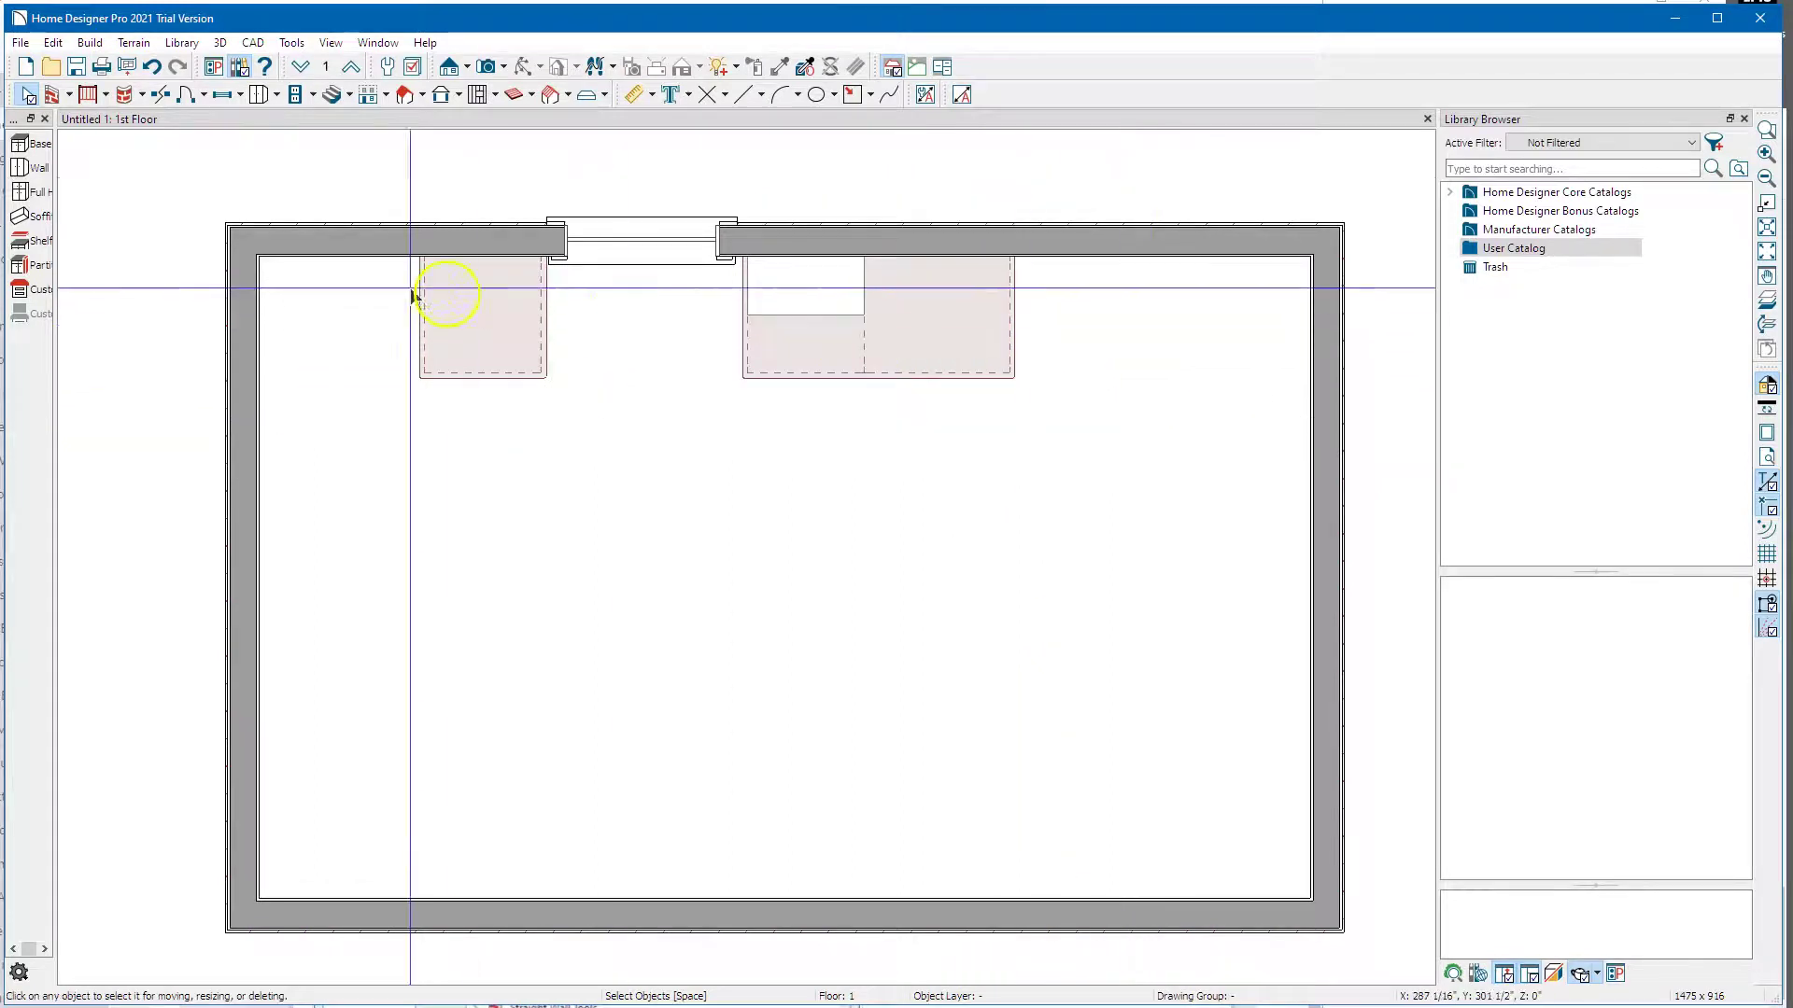
# - Delete all automatic and manual dimensions on all floors with Delete Objects
pyautogui.click(58, 42)
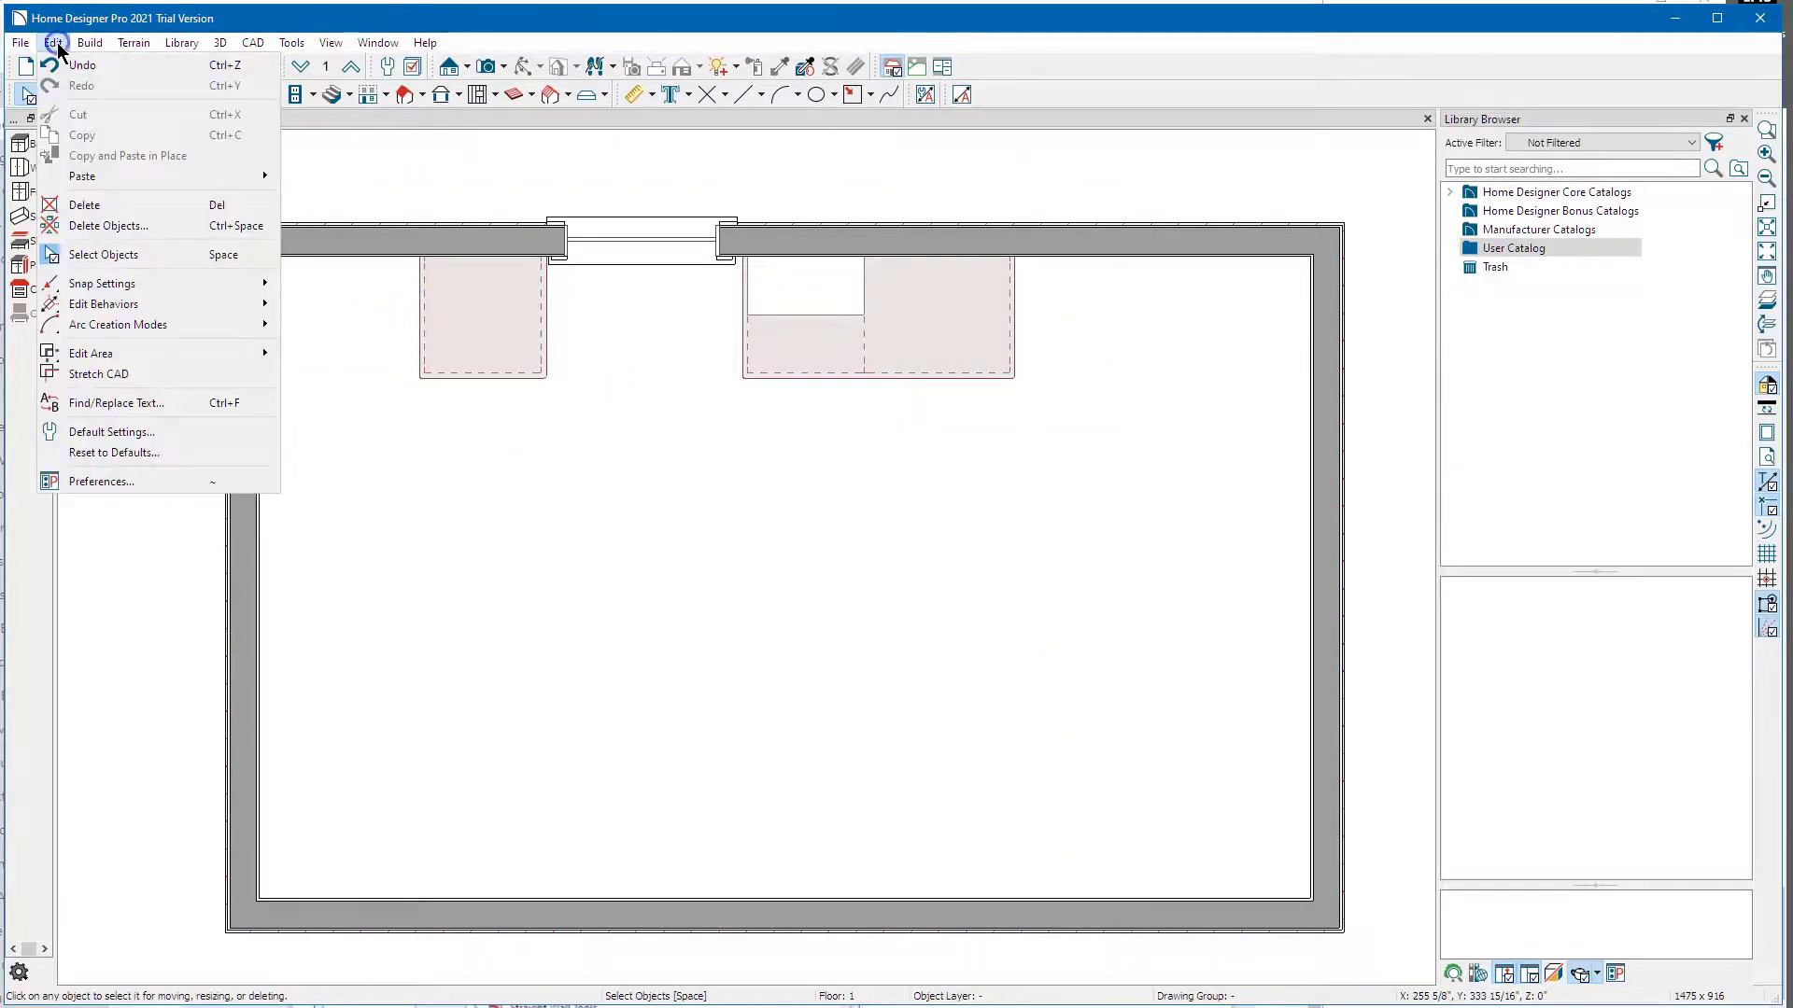
pyautogui.click(112, 225)
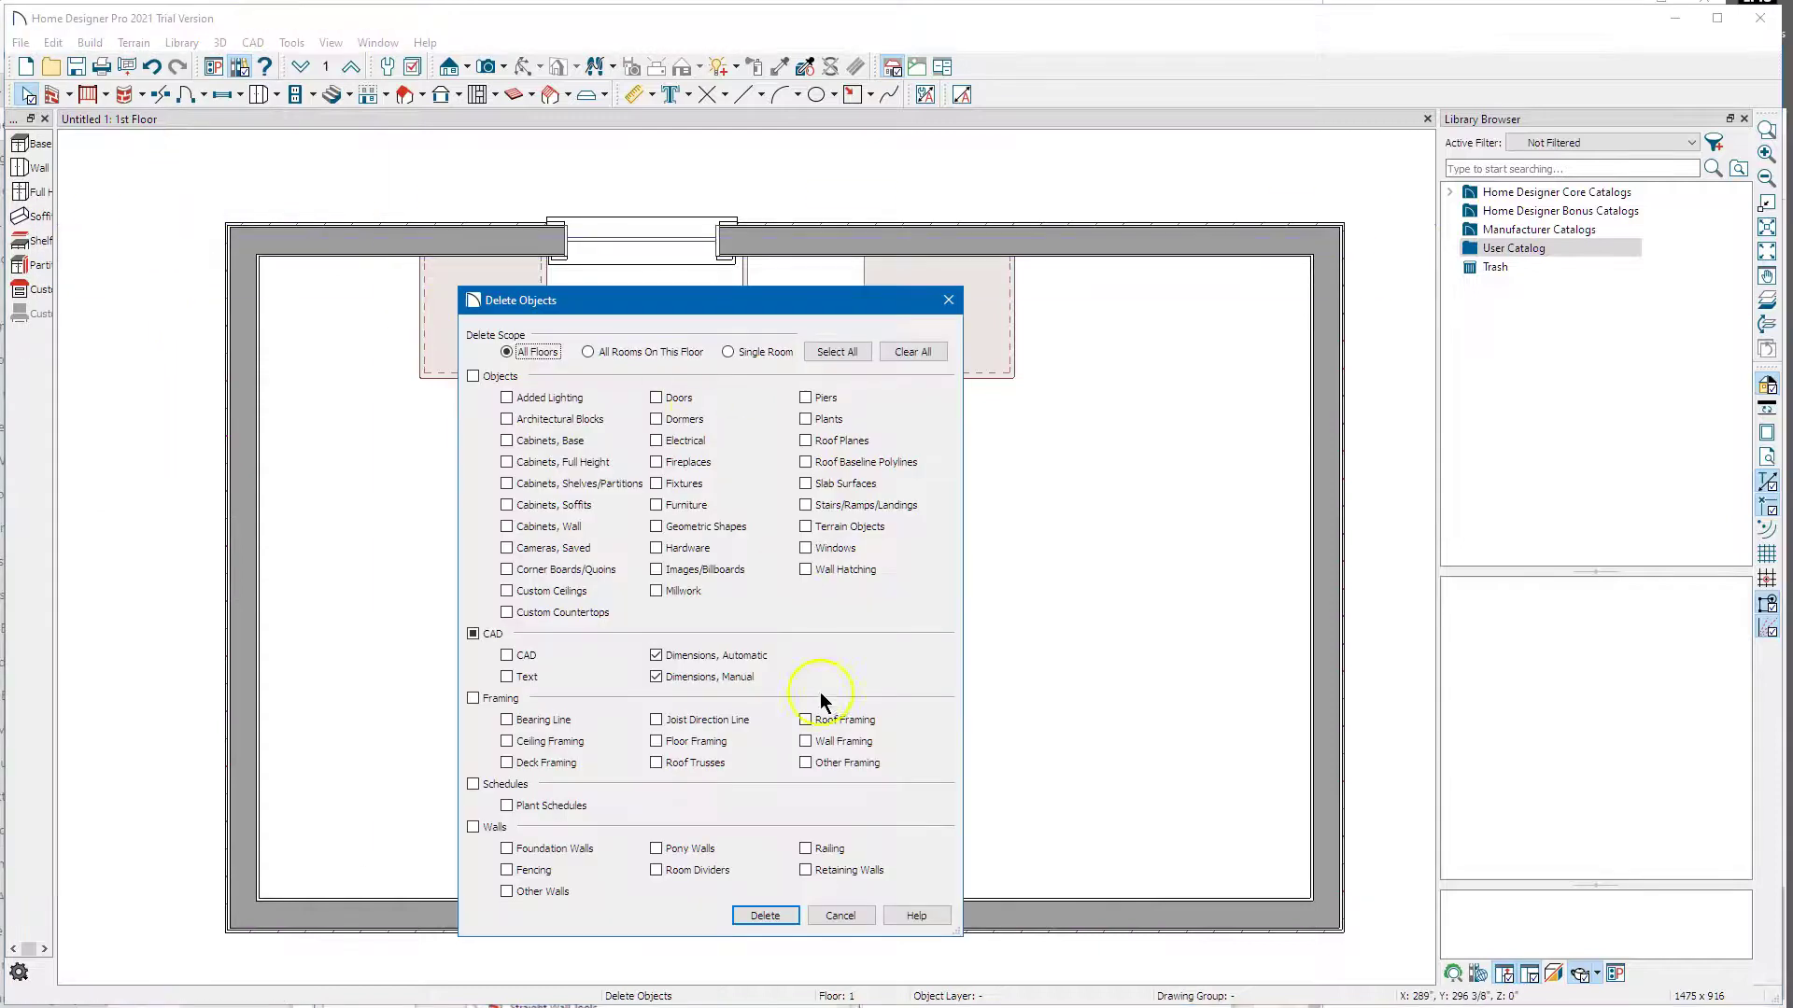
pyautogui.click(764, 914)
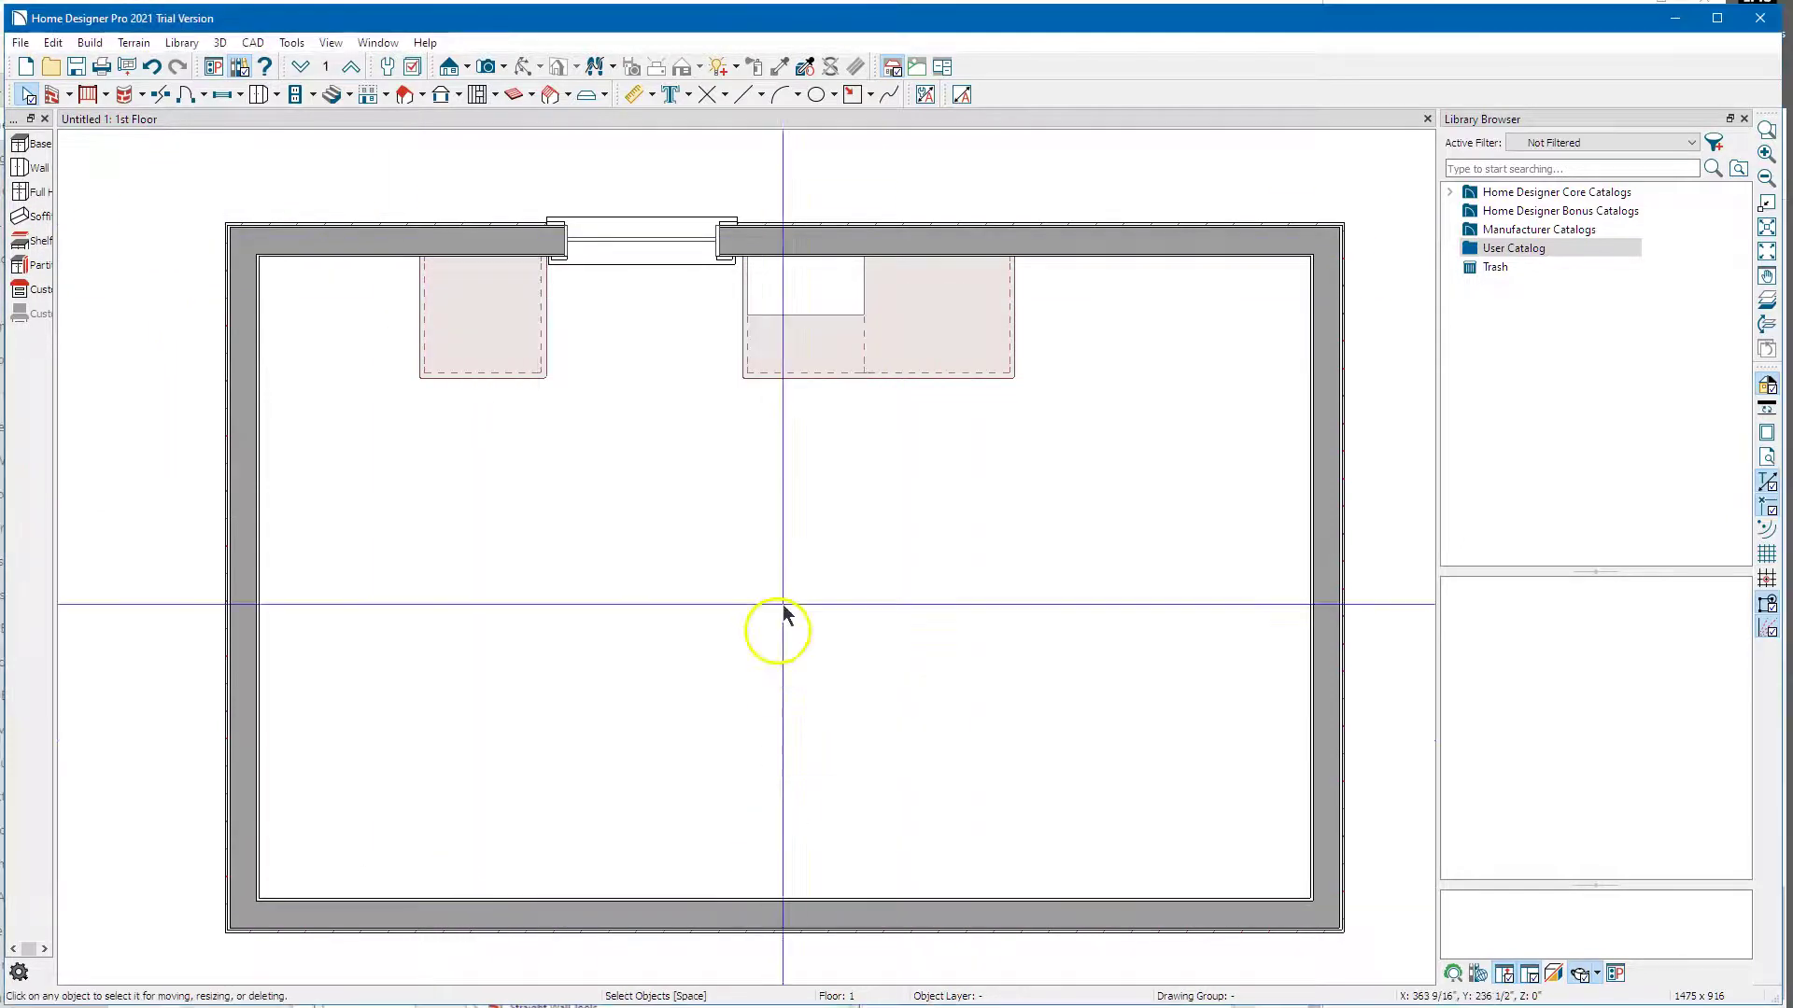
# - Check the temporary dimensions of the base cabinets on both sides of the window, and clear the selection
pyautogui.click(918, 378)
pyautogui.click(818, 368)
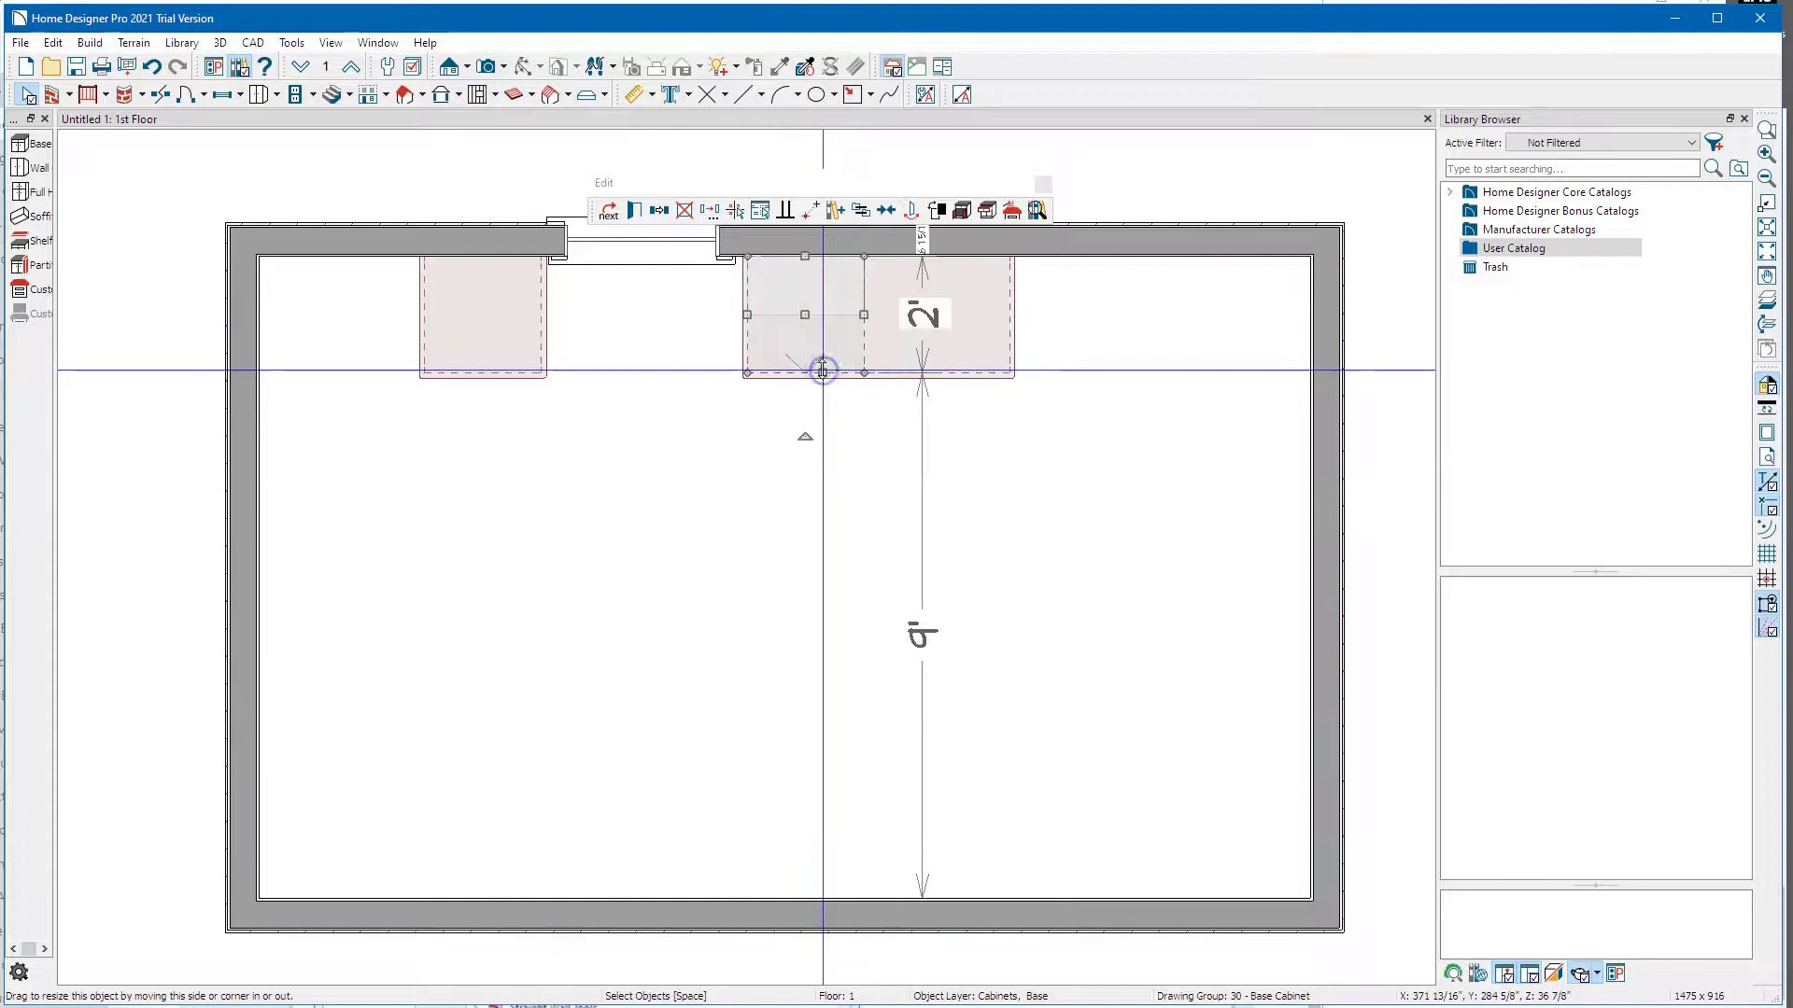
pyautogui.click(459, 318)
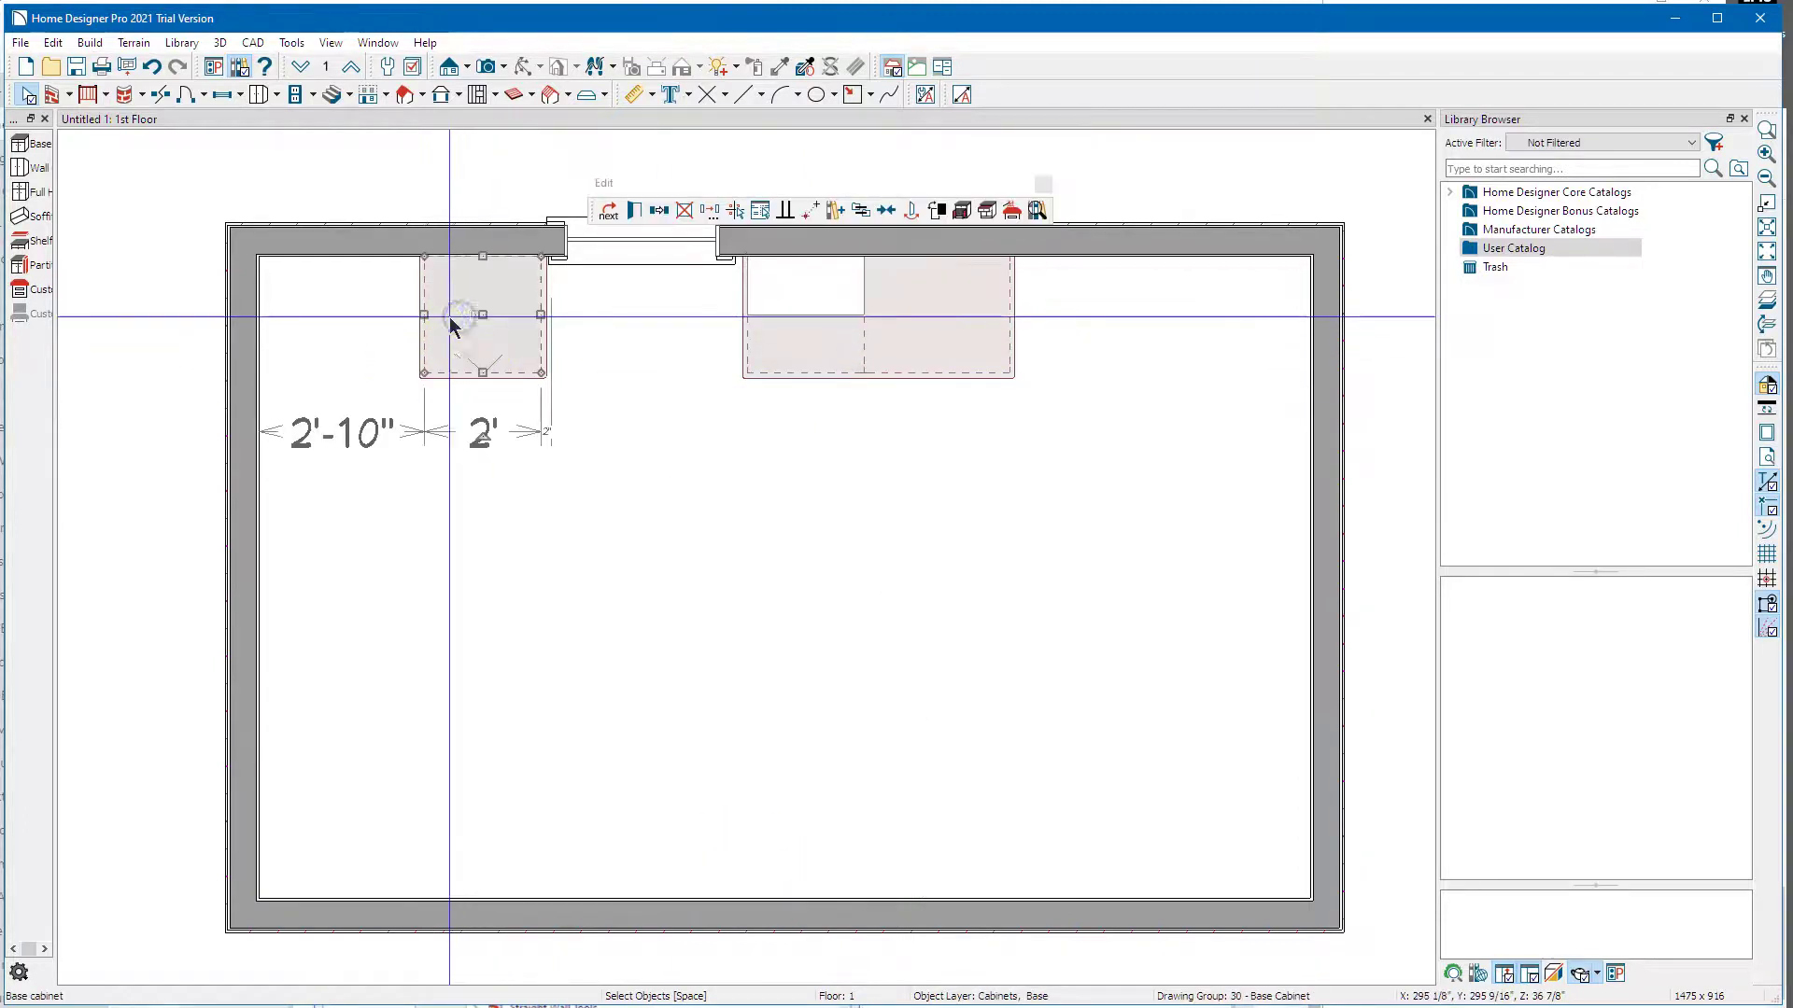
pyautogui.click(551, 562)
pyautogui.press('Escape')
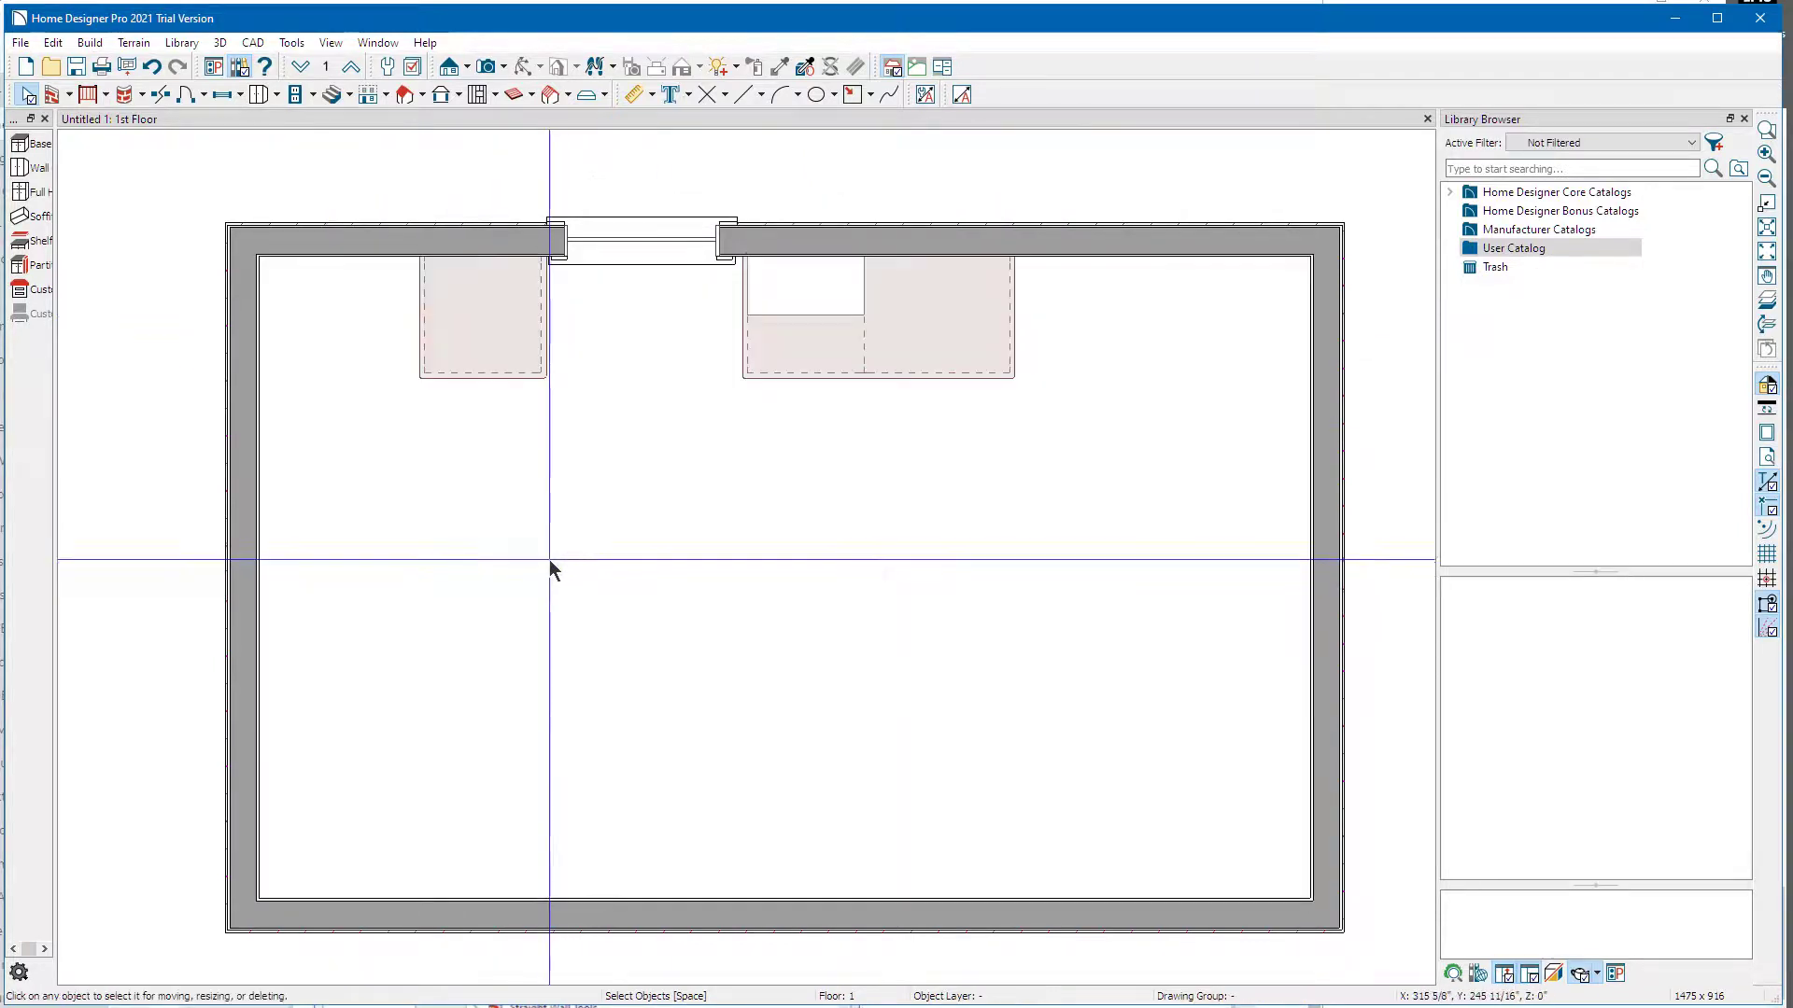
# - Create a Wall Elevation view from inside the room, looking at the wall with the window and cabinets
pyautogui.scroll(-2, 549, 558)
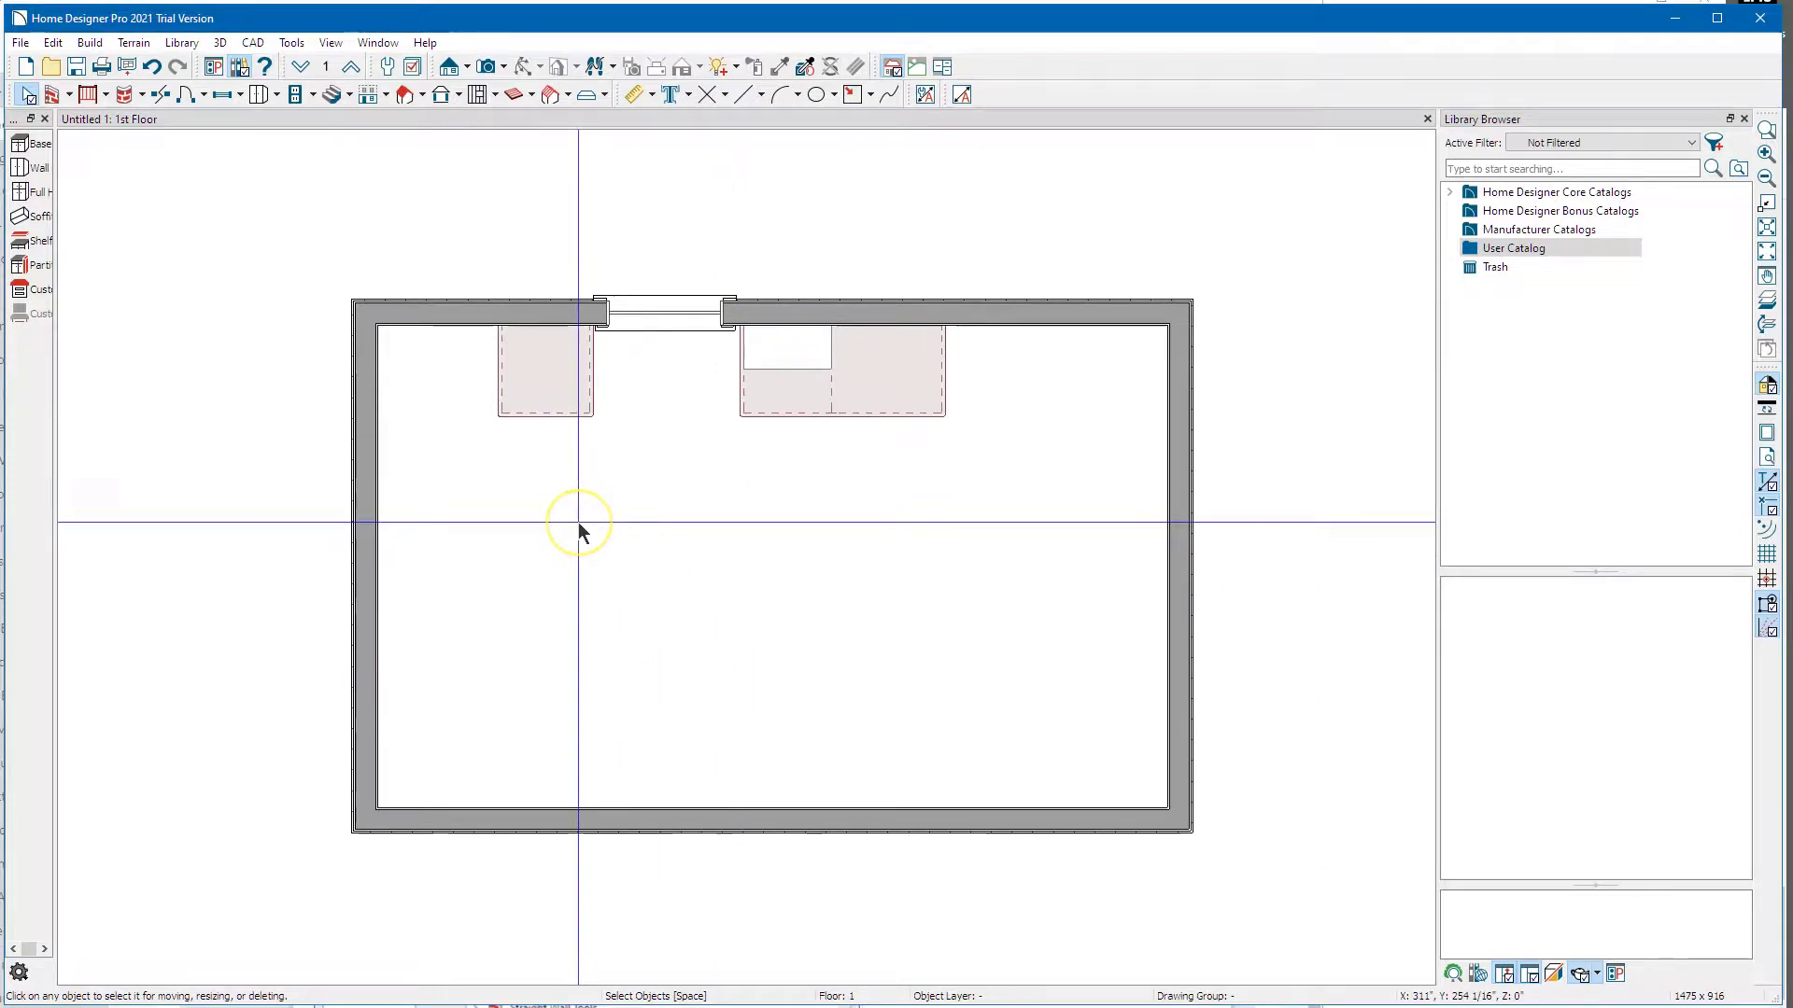
pyautogui.moveTo(575, 523); pyautogui.dragTo(623, 480, button='middle')
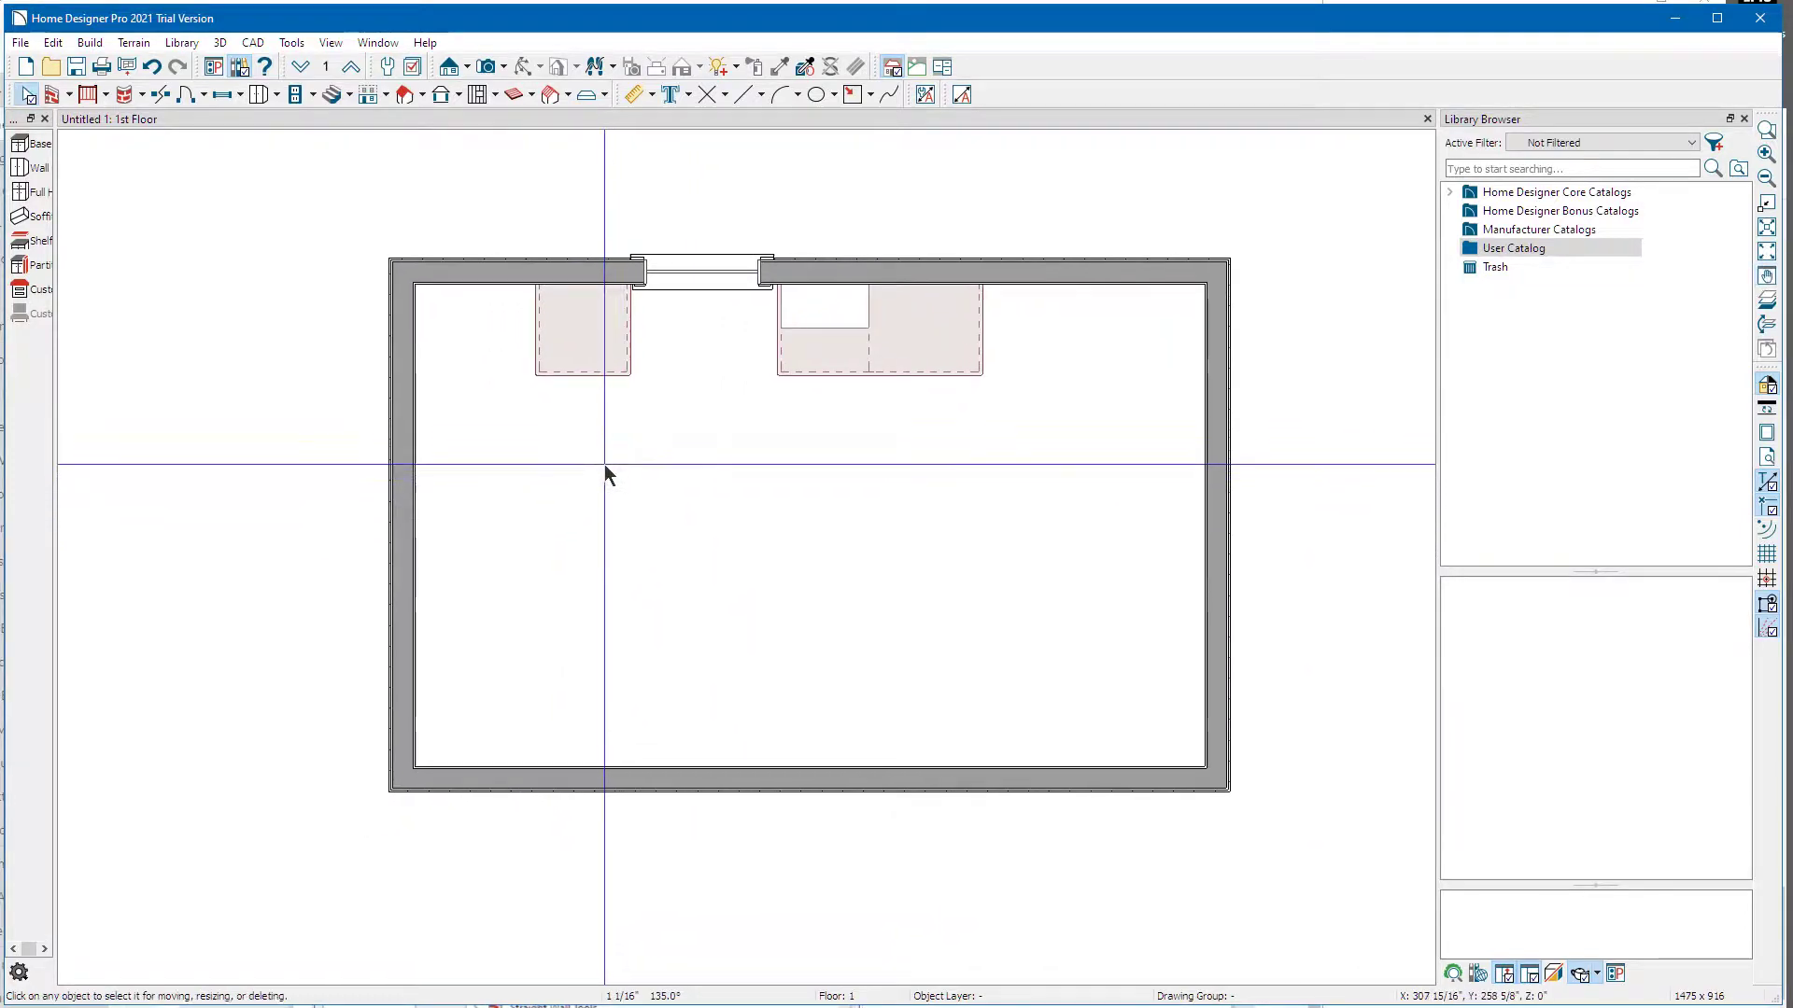
pyautogui.click(512, 95)
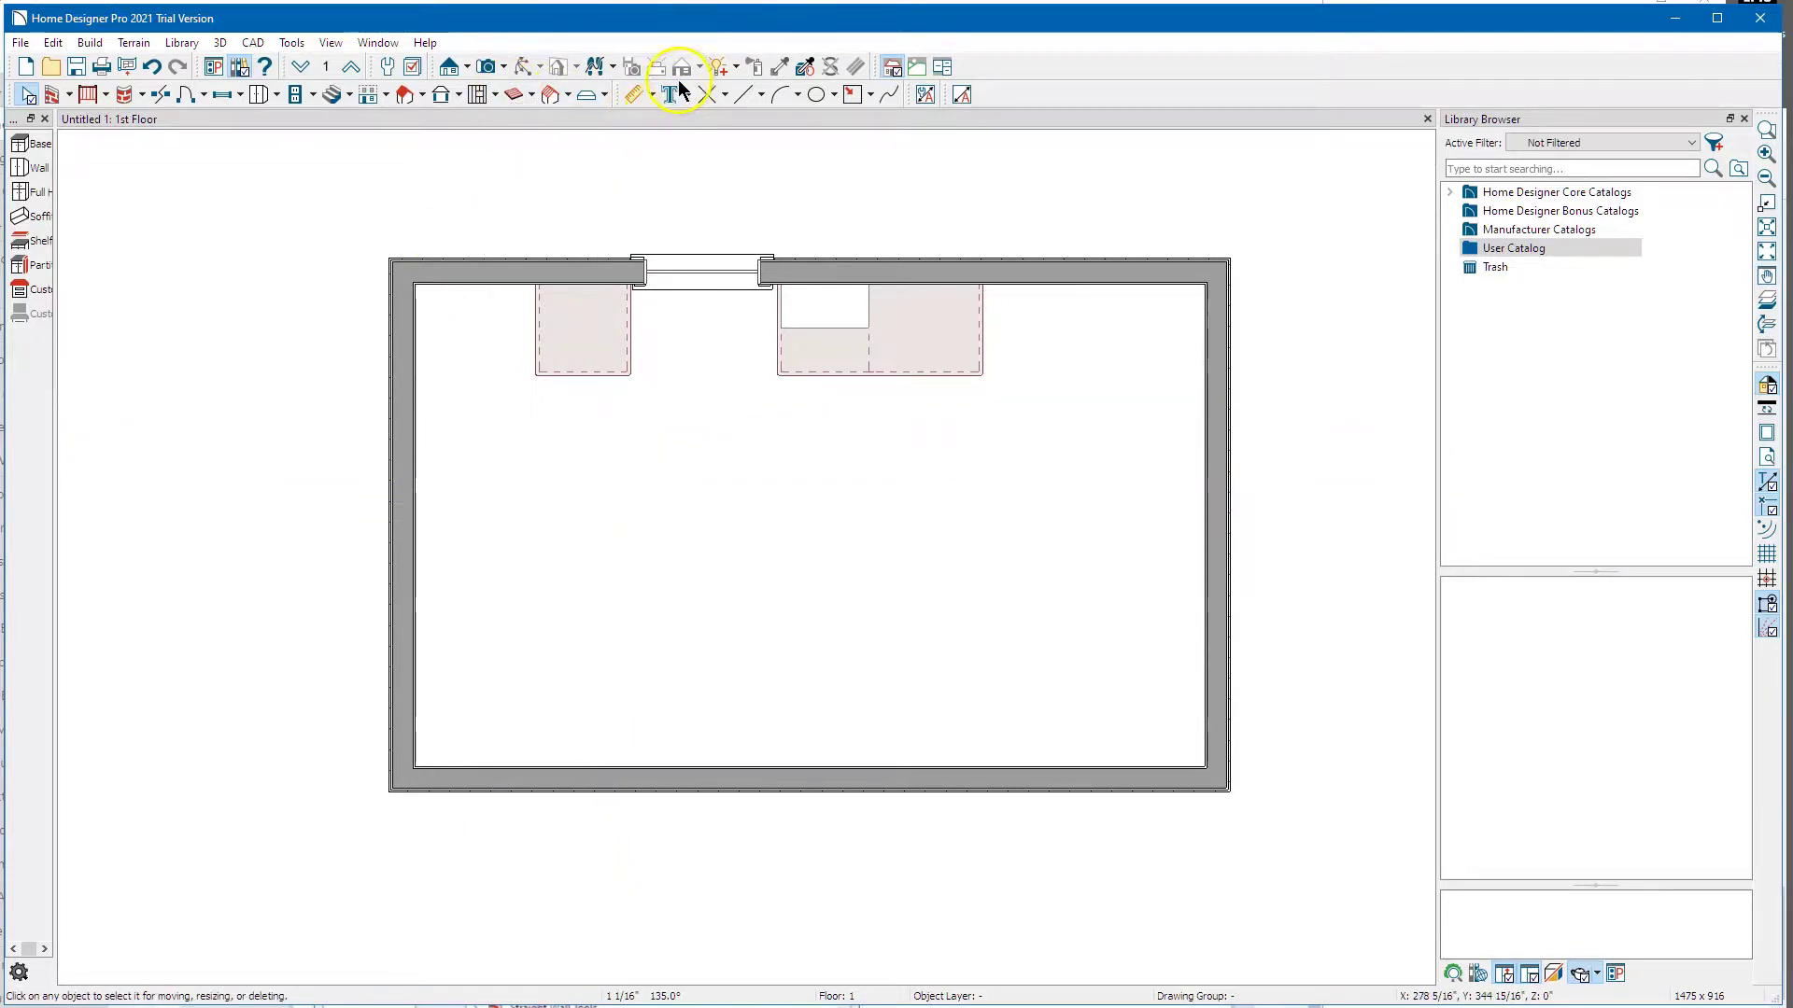
pyautogui.click(469, 67)
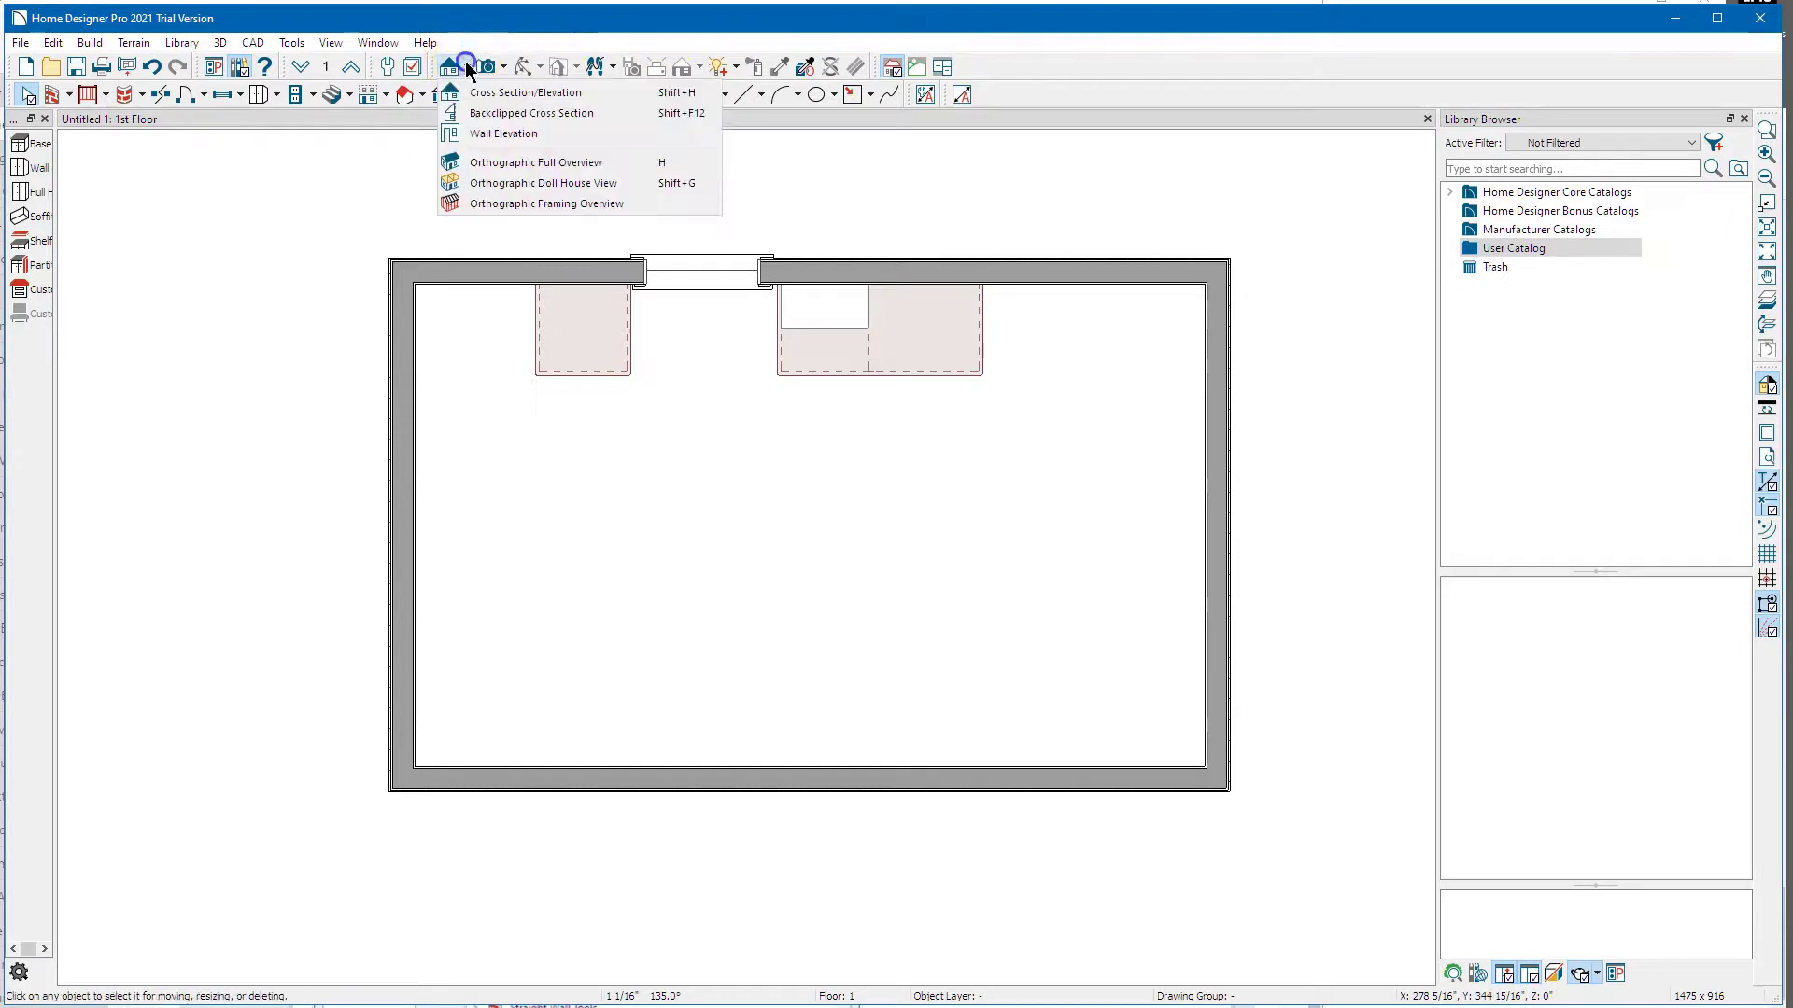
pyautogui.click(515, 133)
pyautogui.moveTo(716, 529); pyautogui.dragTo(768, 548)
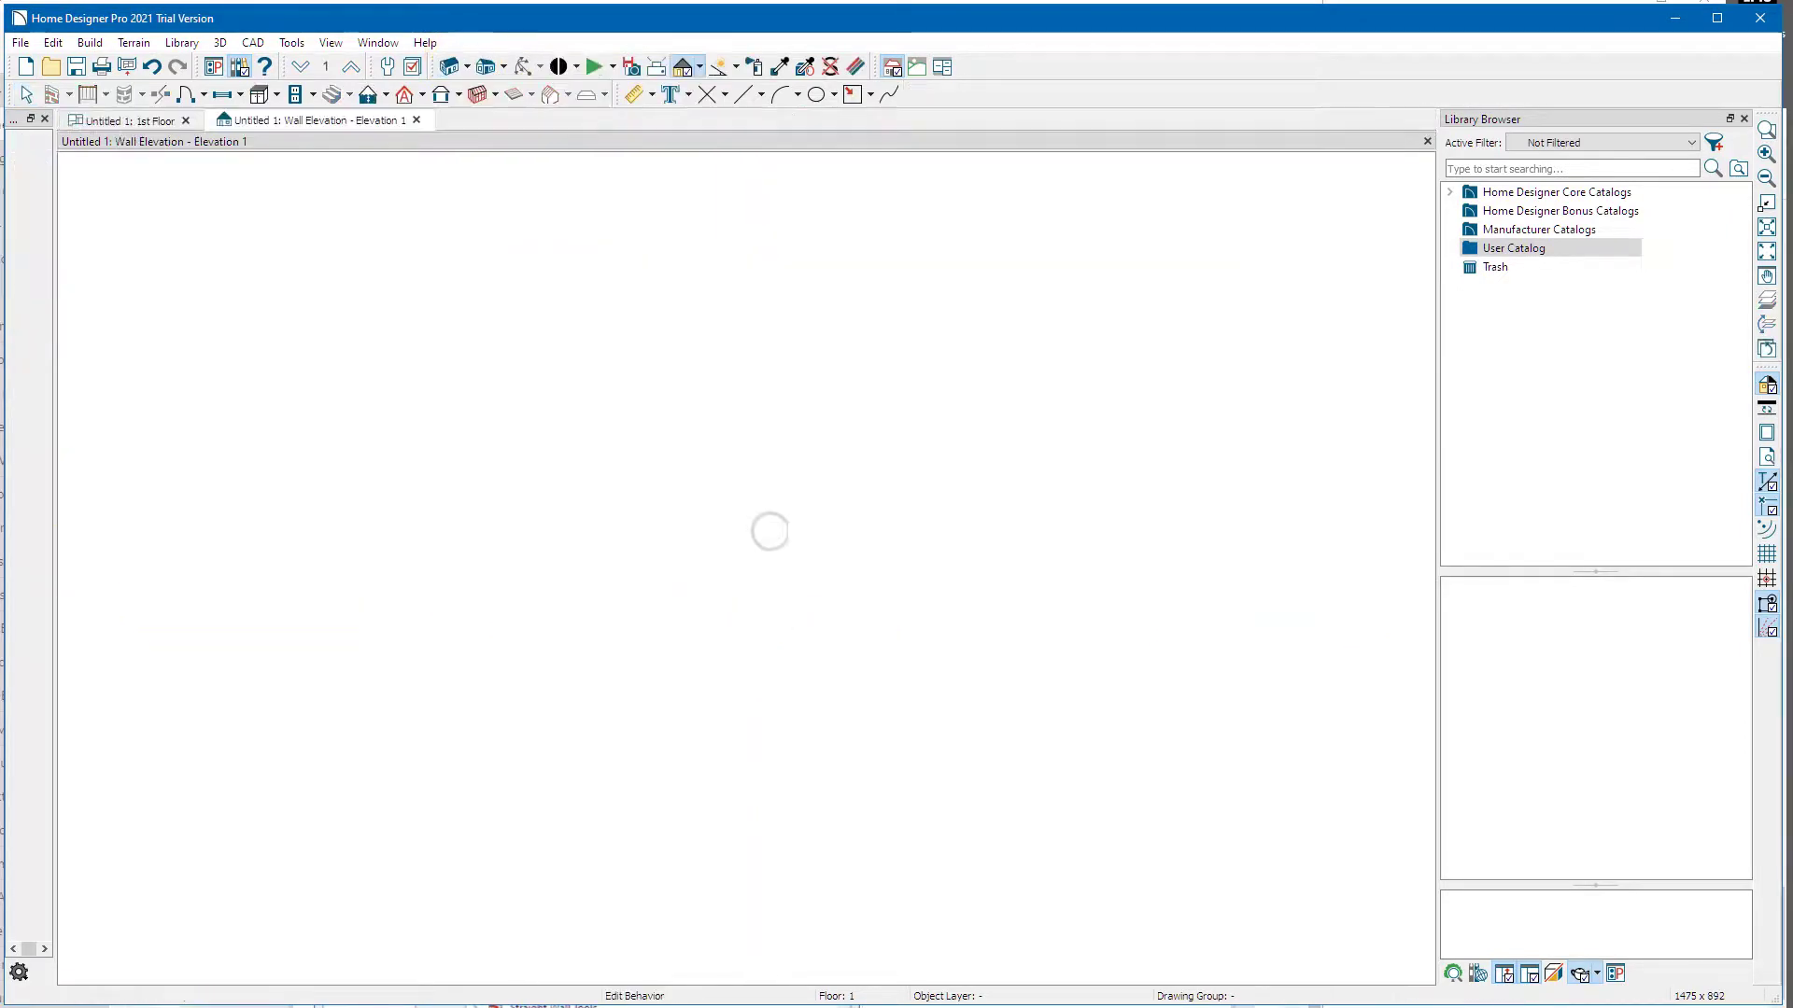
pyautogui.scroll(-1, 907, 383)
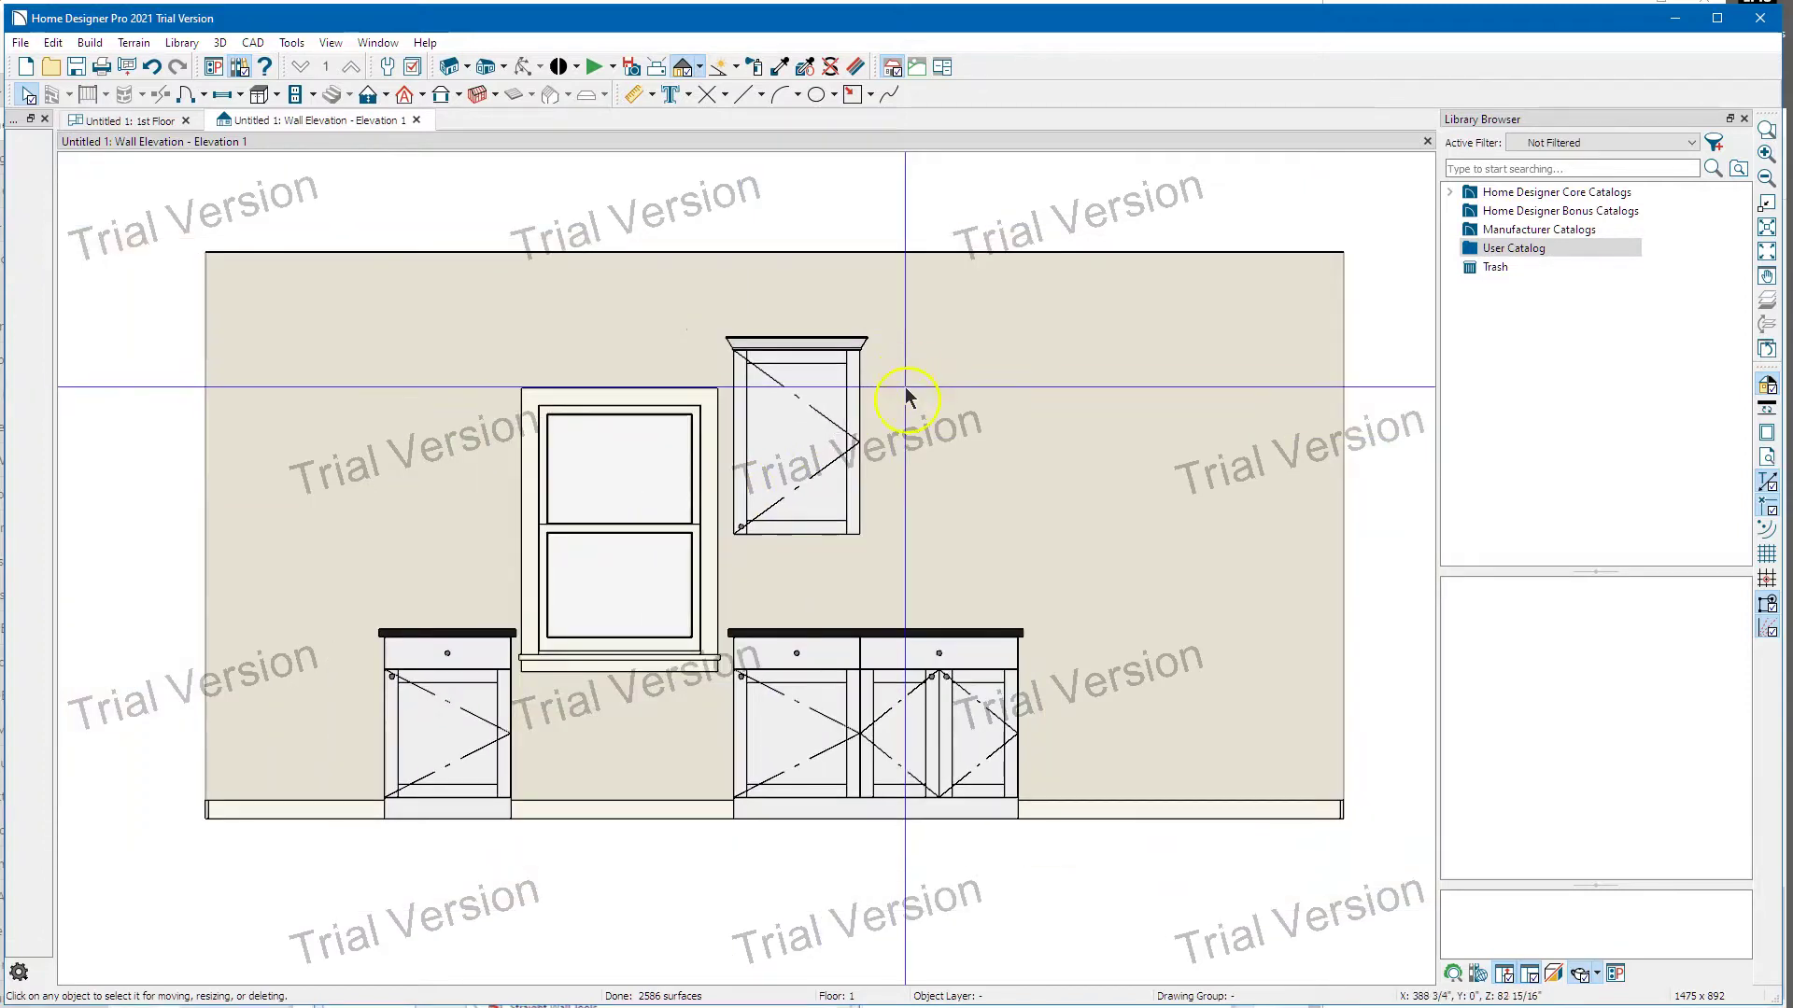
pyautogui.moveTo(897, 537); pyautogui.dragTo(925, 468, button='middle')
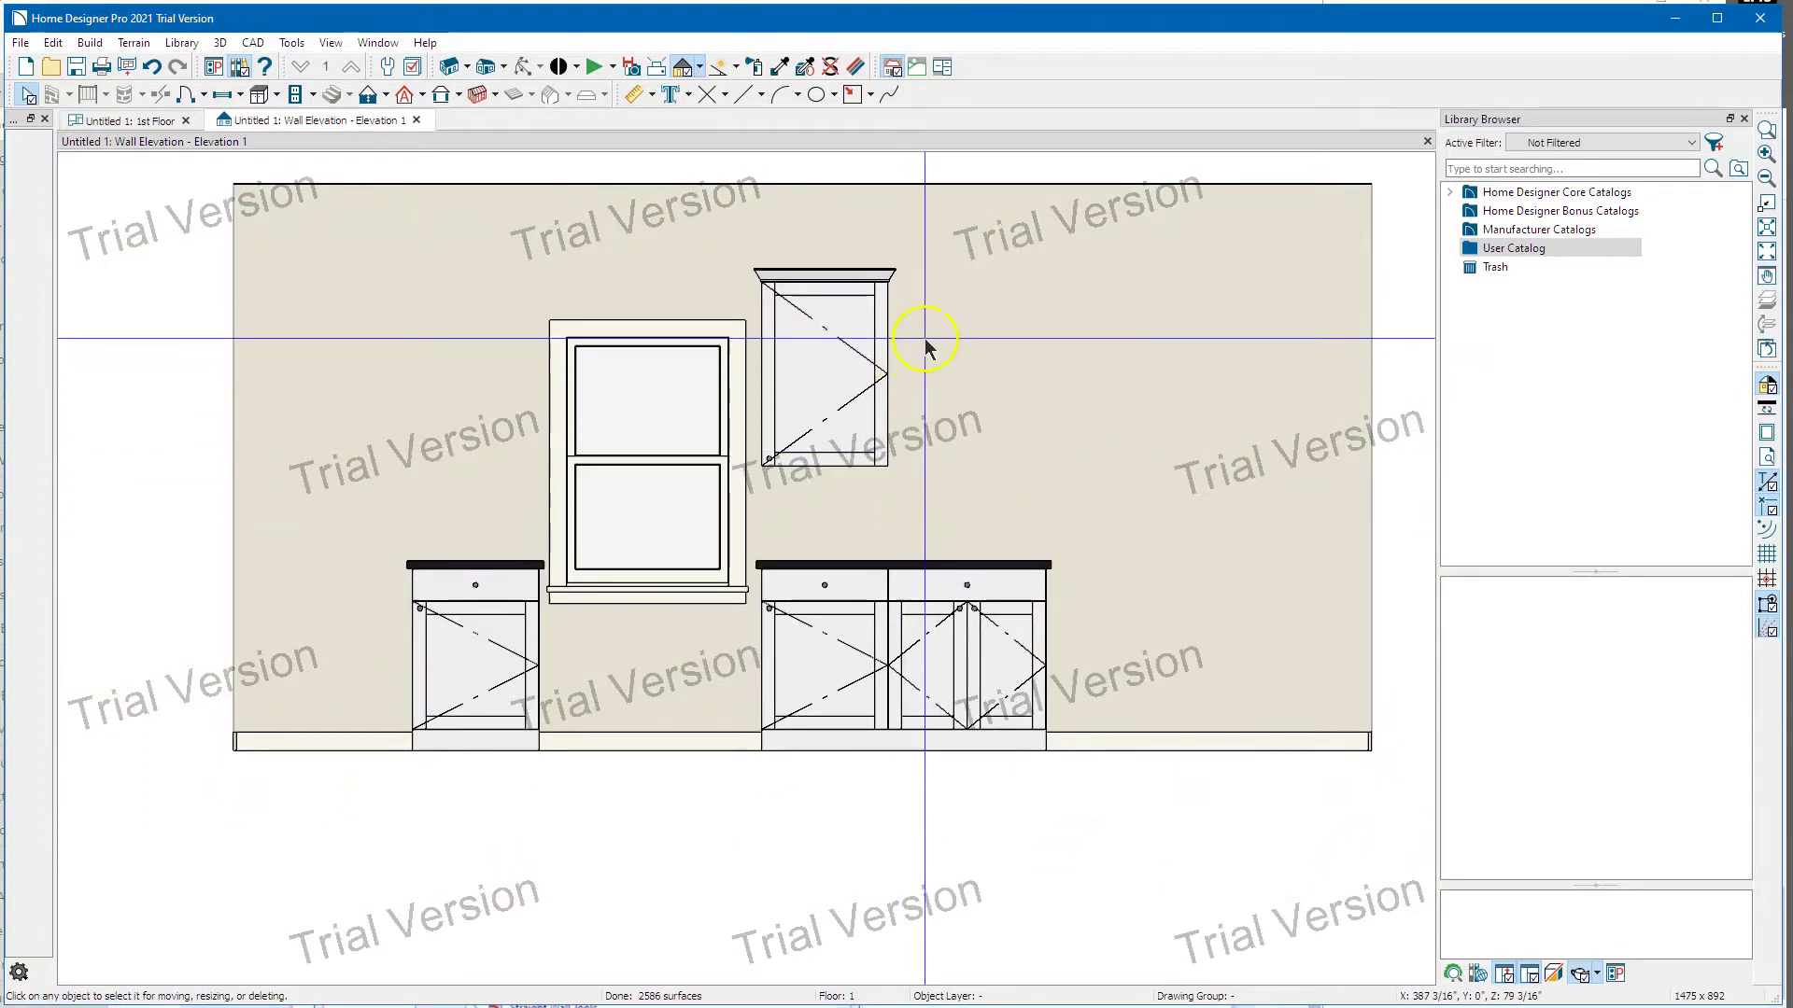